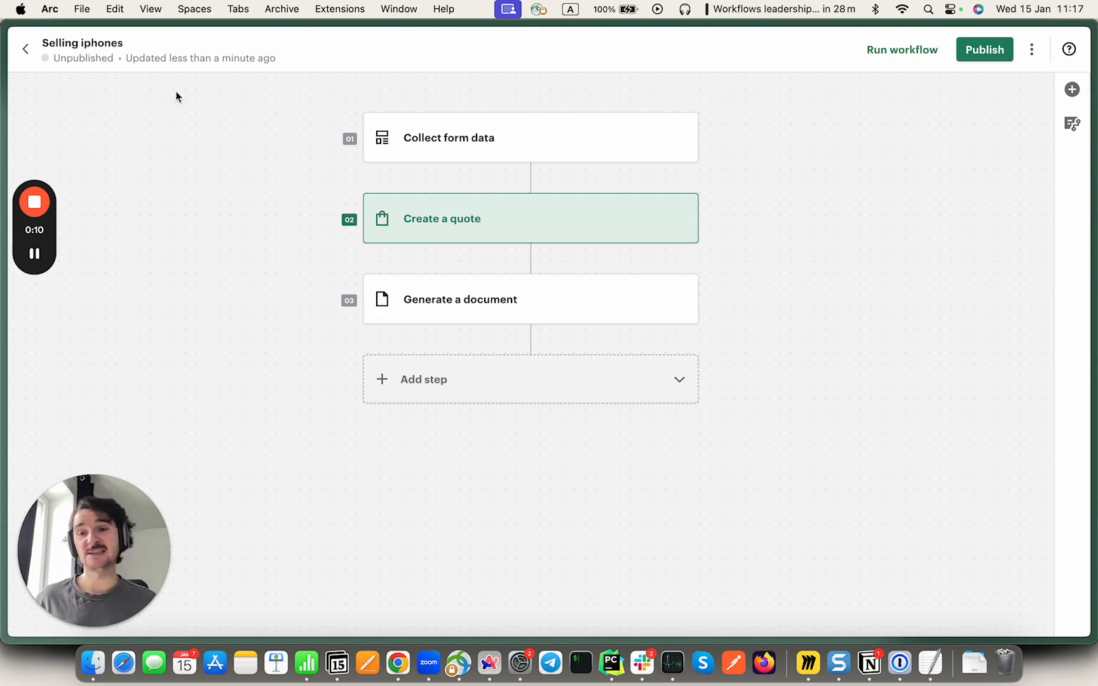
# Run the workflow with iPhone 11 and EUR selected in the form, and continue to the quote to review its product columns.
pyautogui.click(520, 158)
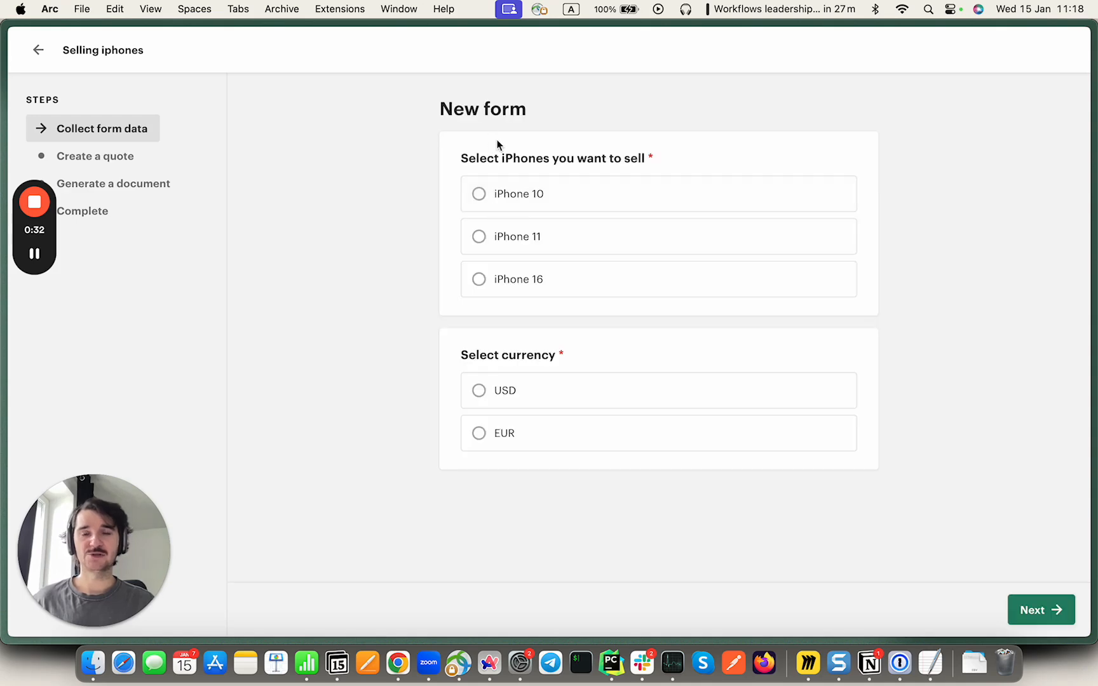
pyautogui.click(512, 235)
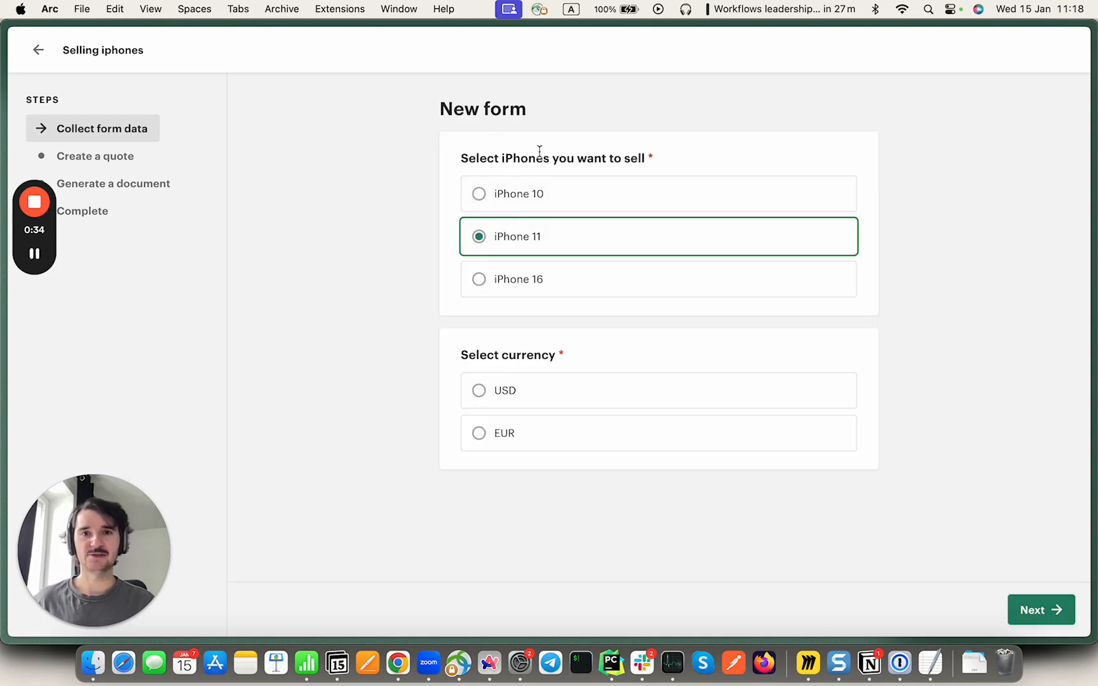
pyautogui.click(509, 441)
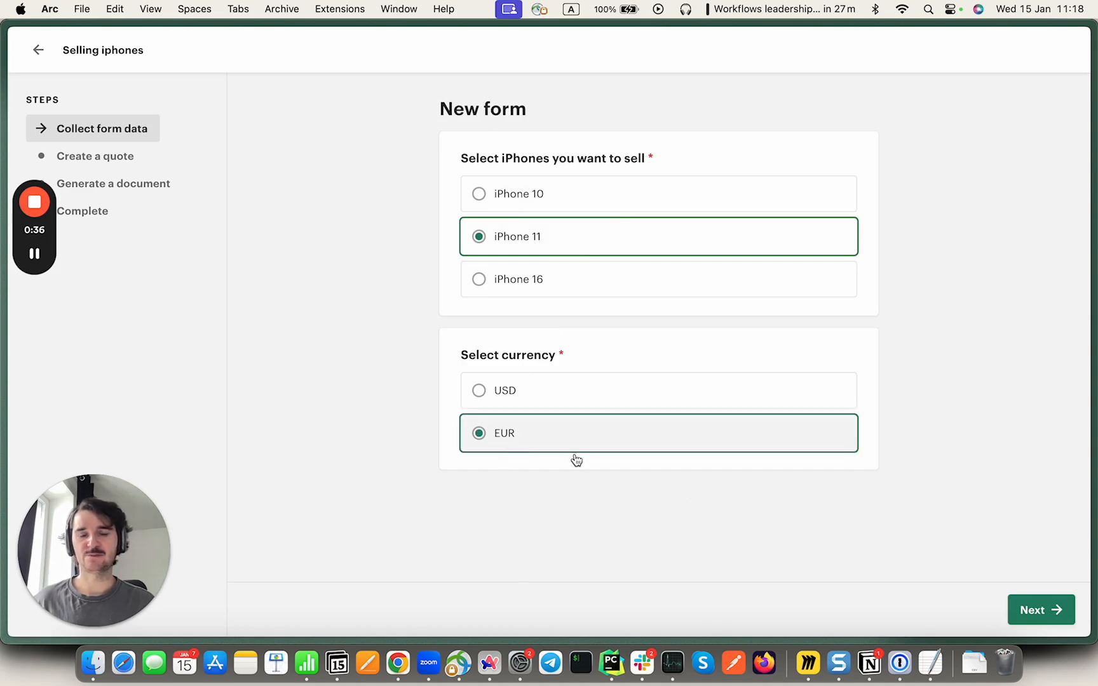
pyautogui.click(1034, 615)
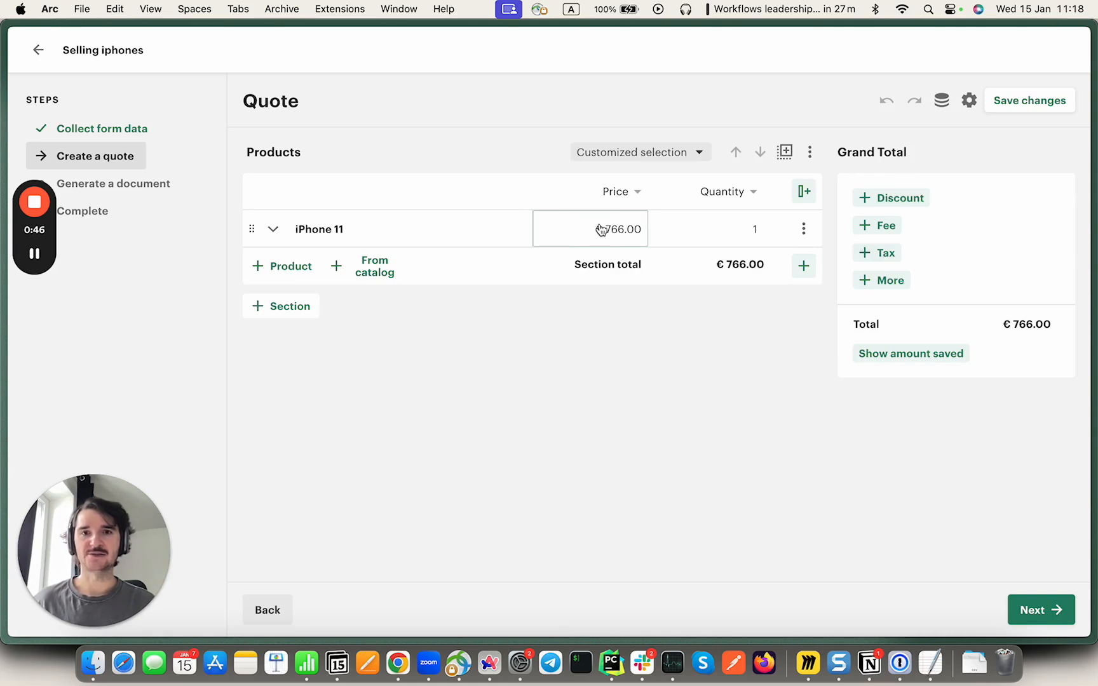
pyautogui.hscroll(3, 600, 232)
pyautogui.hscroll(-3, 600, 229)
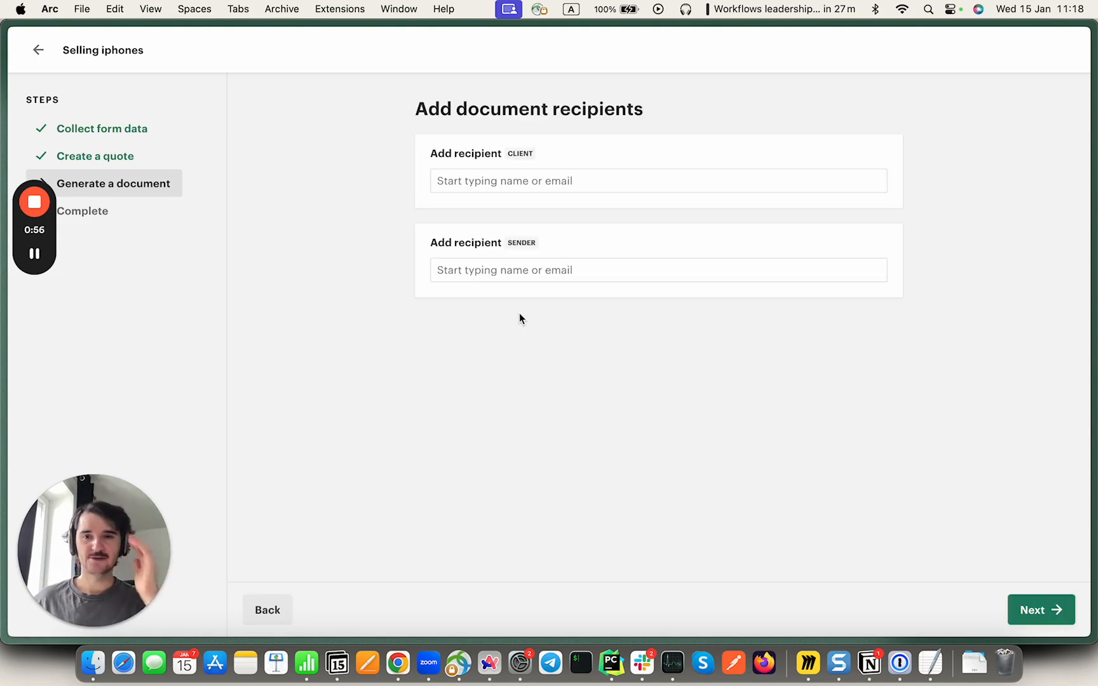
# Return to the form, change the currency to USD, regenerate the quote and expand the iPhone 11 description.
pyautogui.click(268, 616)
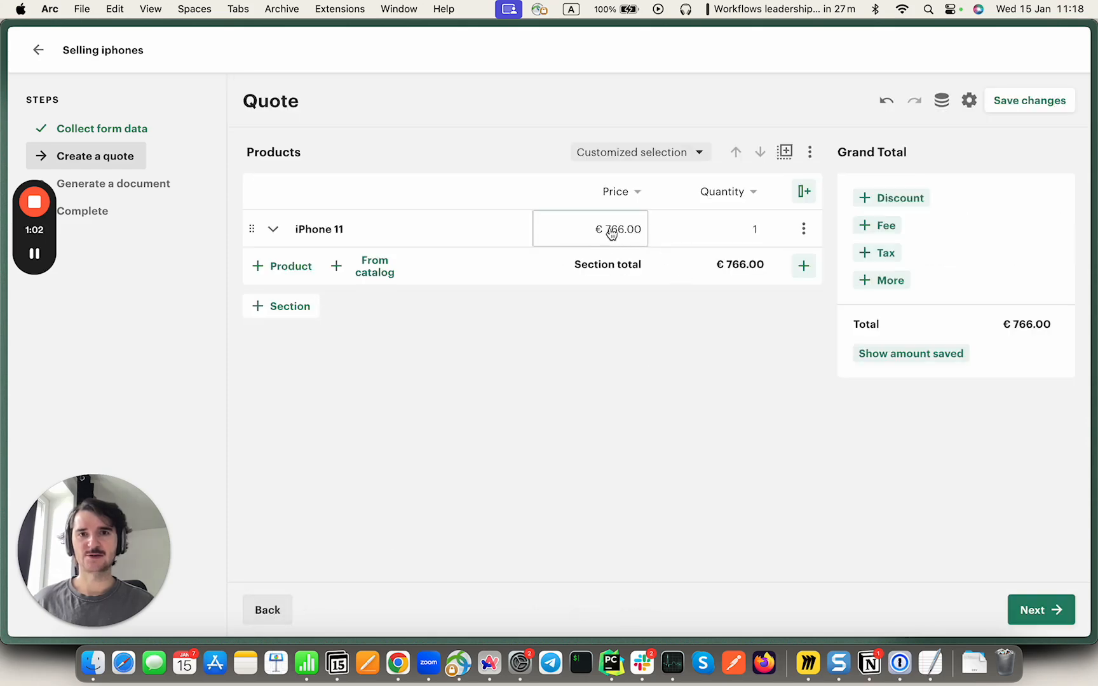
pyautogui.click(259, 615)
pyautogui.click(478, 391)
pyautogui.click(1012, 604)
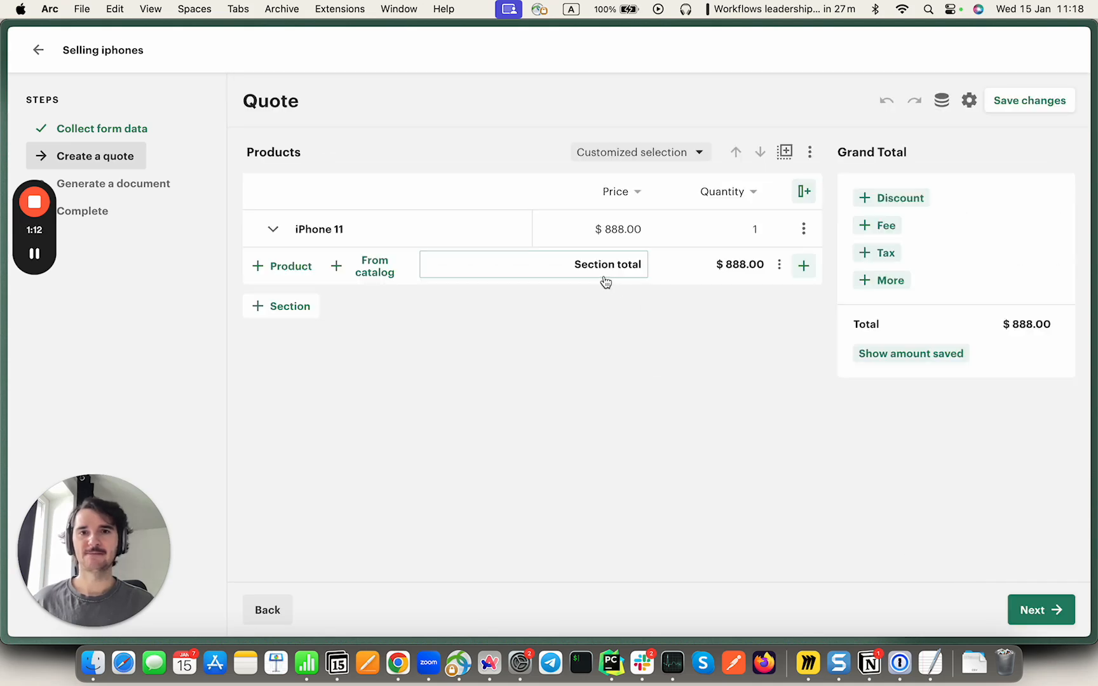
pyautogui.click(273, 232)
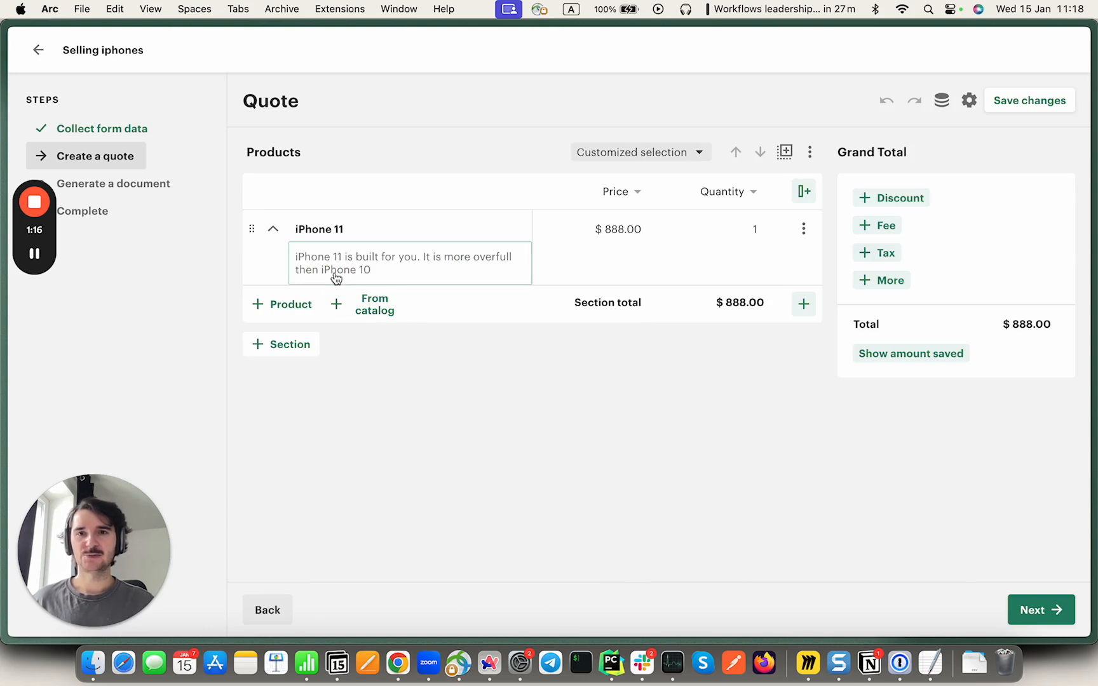
# Switch the form's currency back to EUR, review the regenerated quote with the iPhone 11 description expanded, and exit the workflow run.
pyautogui.click(269, 611)
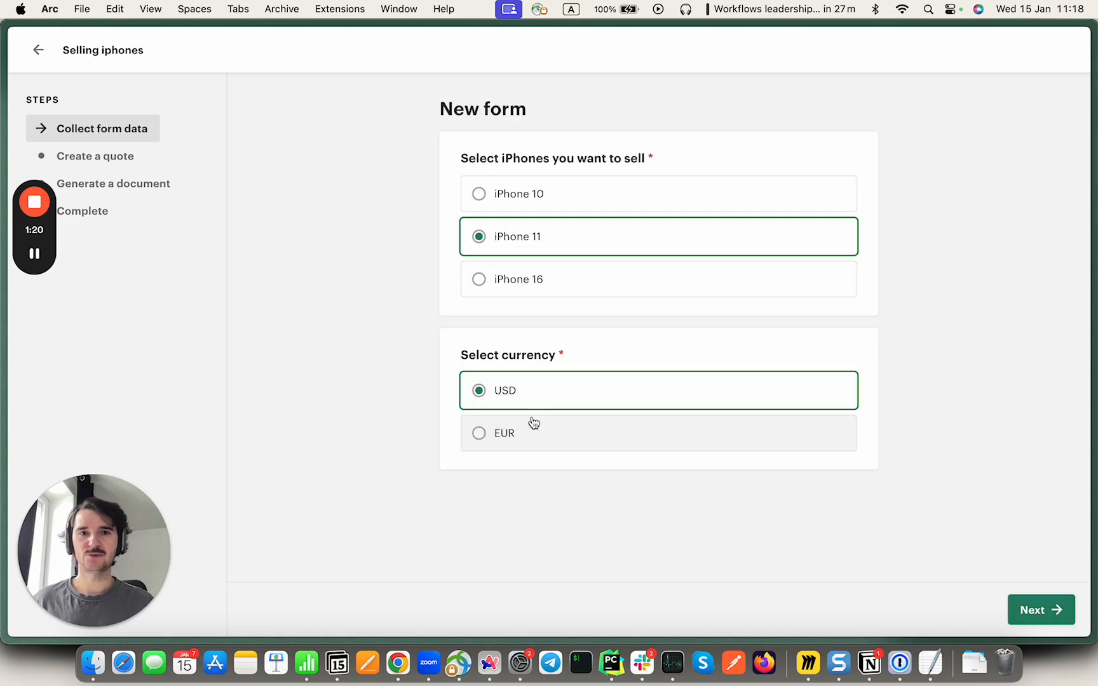
pyautogui.click(504, 434)
pyautogui.click(1044, 610)
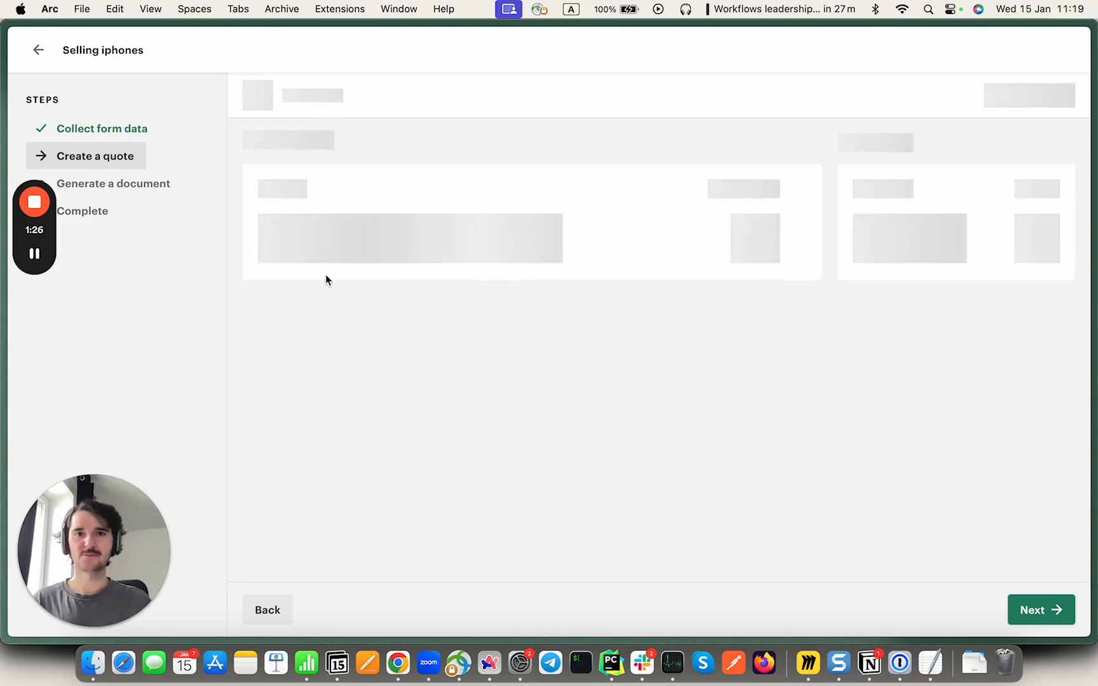
pyautogui.click(273, 229)
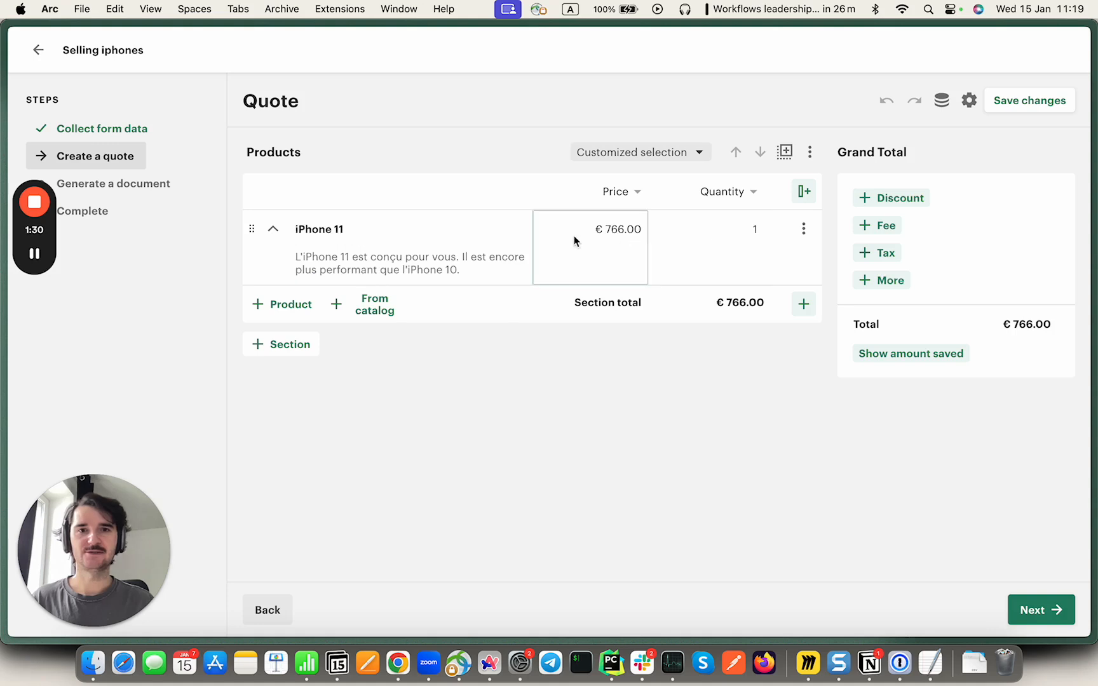
pyautogui.hscroll(2, 620, 264)
pyautogui.hscroll(3, 620, 263)
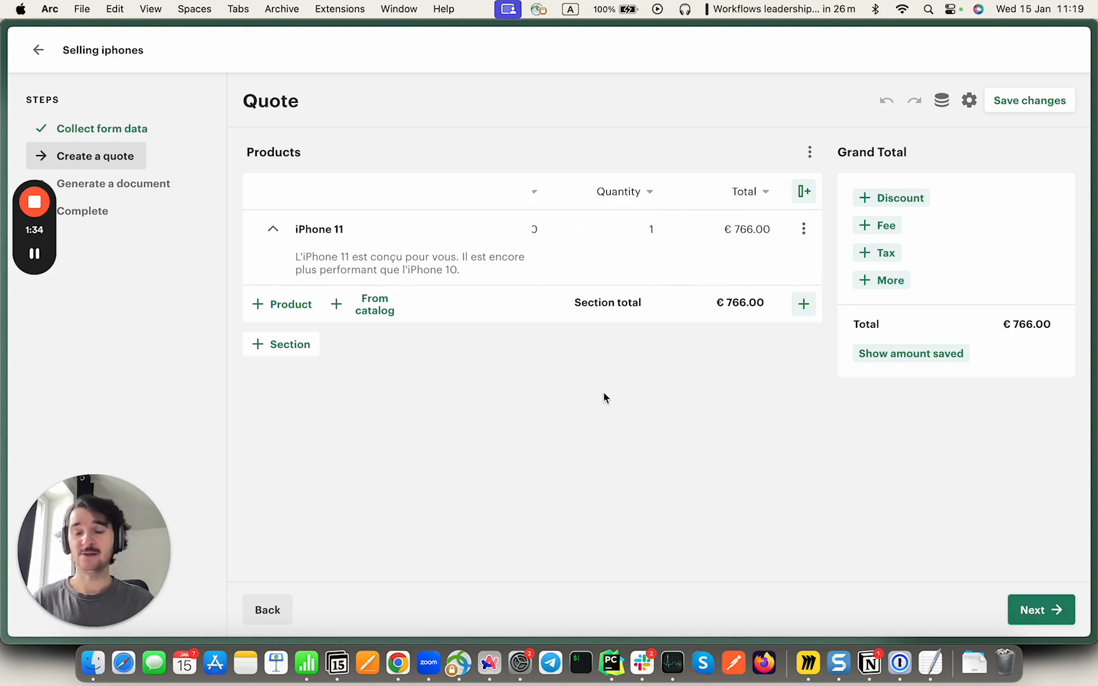
pyautogui.click(37, 56)
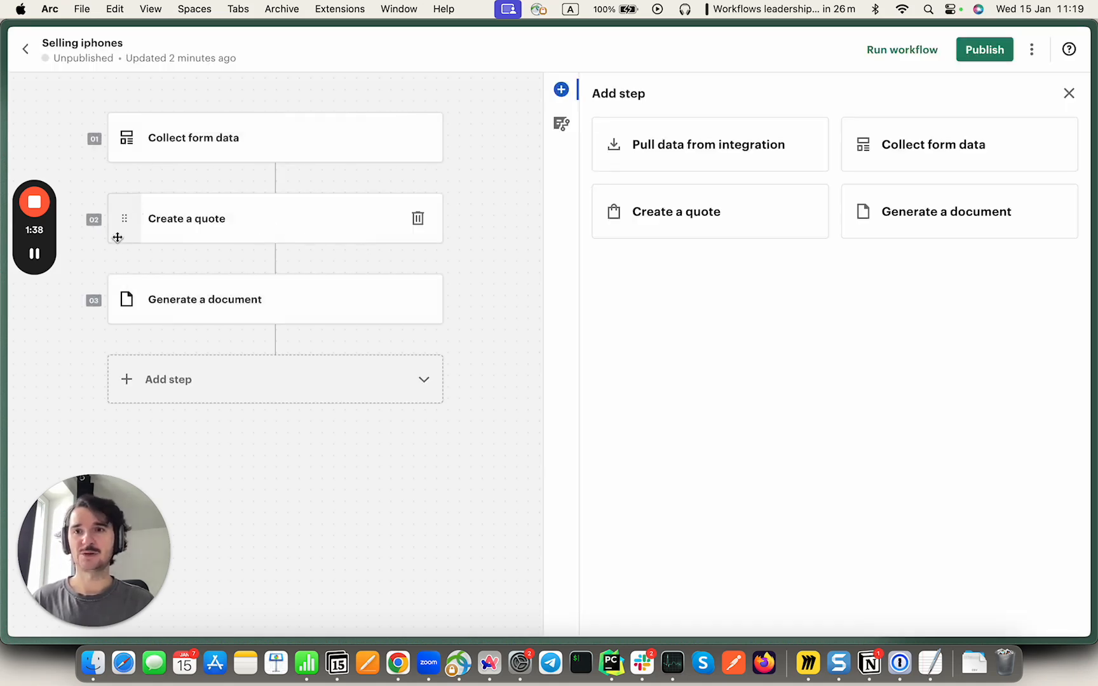
pyautogui.click(35, 254)
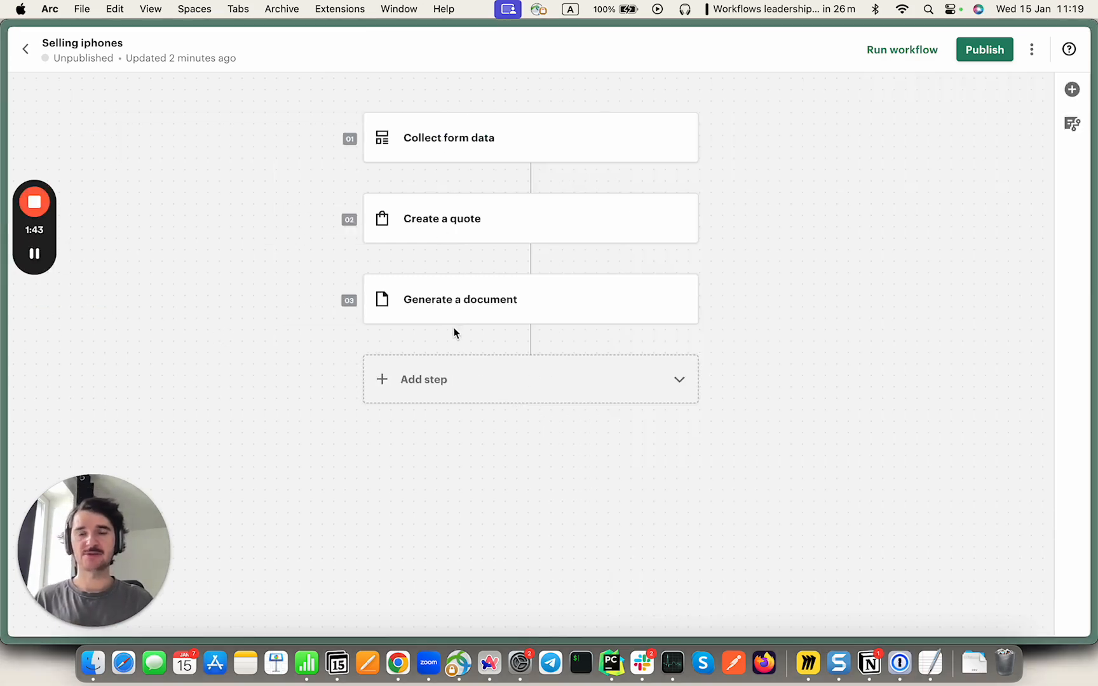
pyautogui.click(474, 383)
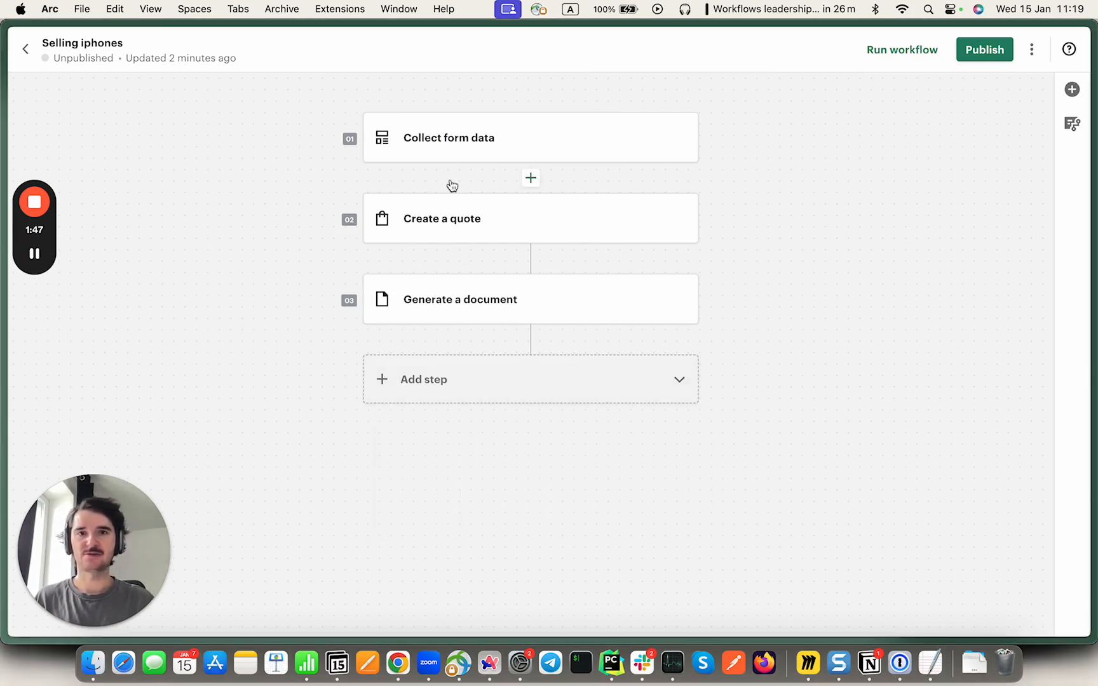
# Open the Collect form data form, inspect the iPhone question's item IDs and the currency question's options, and close it without changes.
pyautogui.click(456, 156)
pyautogui.click(702, 220)
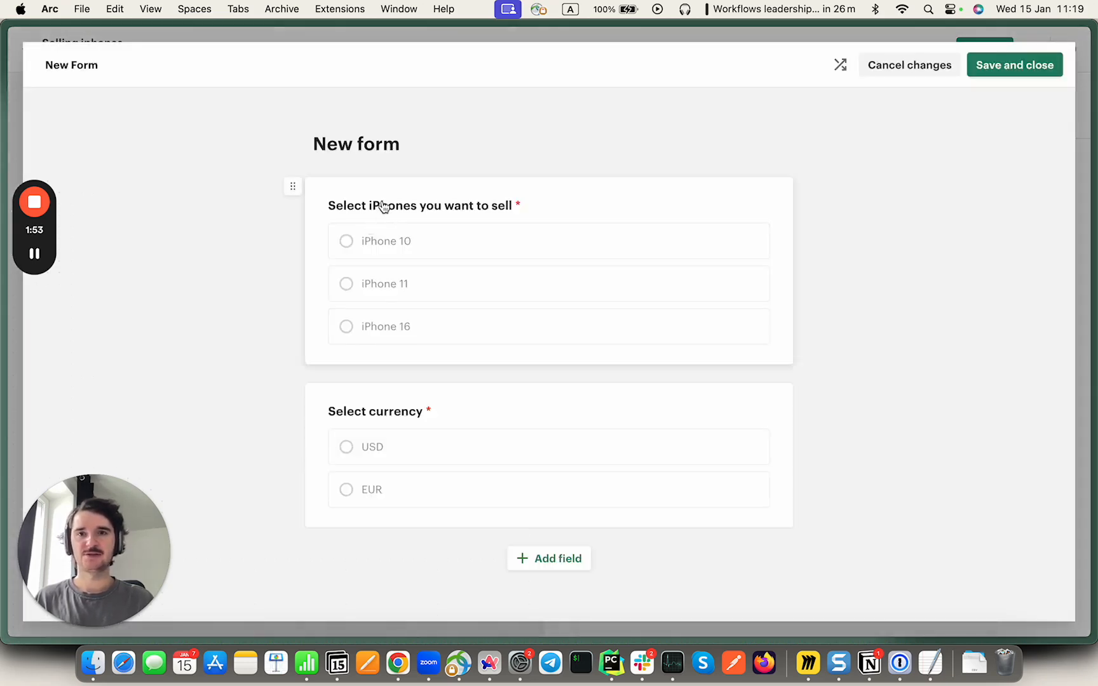
pyautogui.click(381, 209)
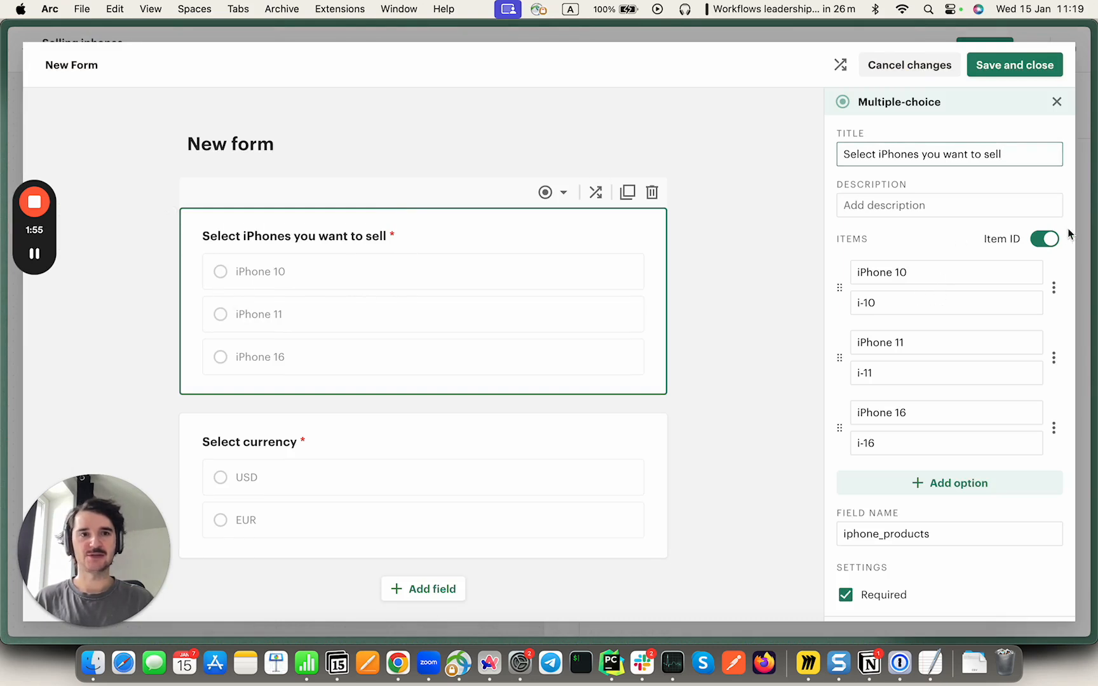
pyautogui.moveTo(888, 310); pyautogui.dragTo(843, 311)
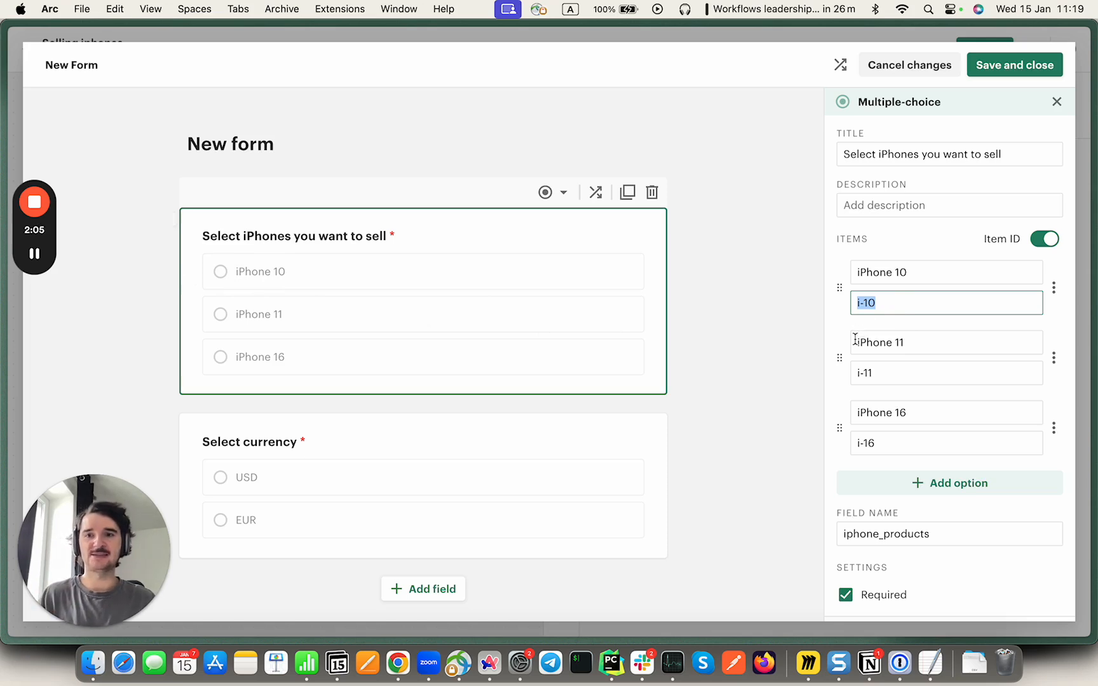
pyautogui.click(434, 442)
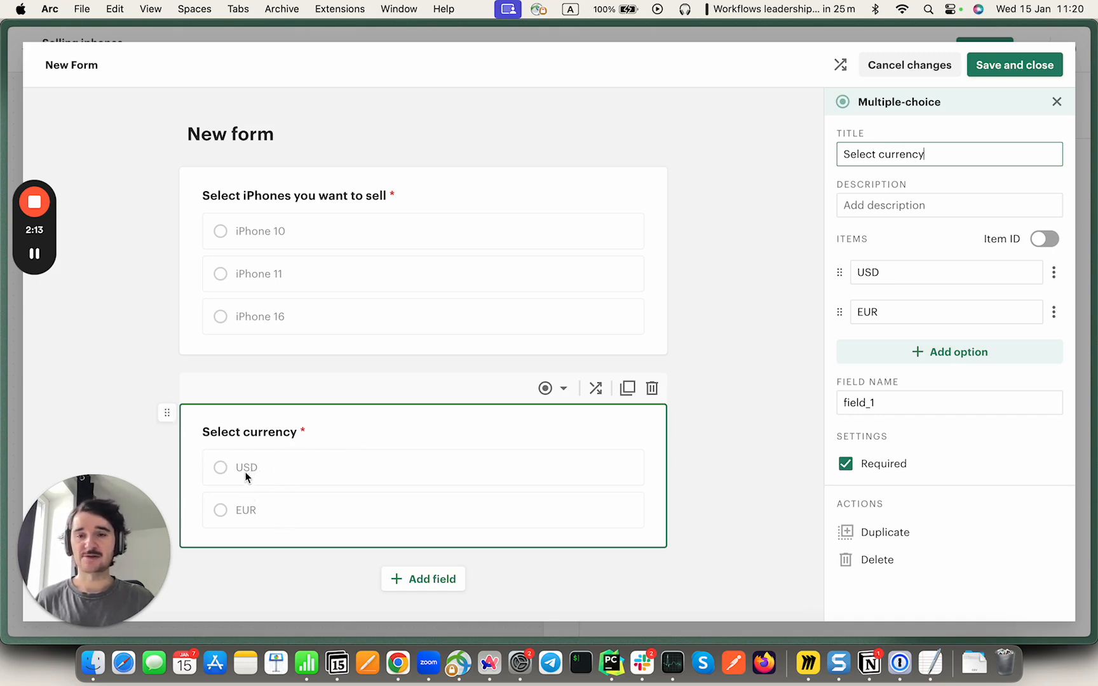
pyautogui.doubleClick(901, 272)
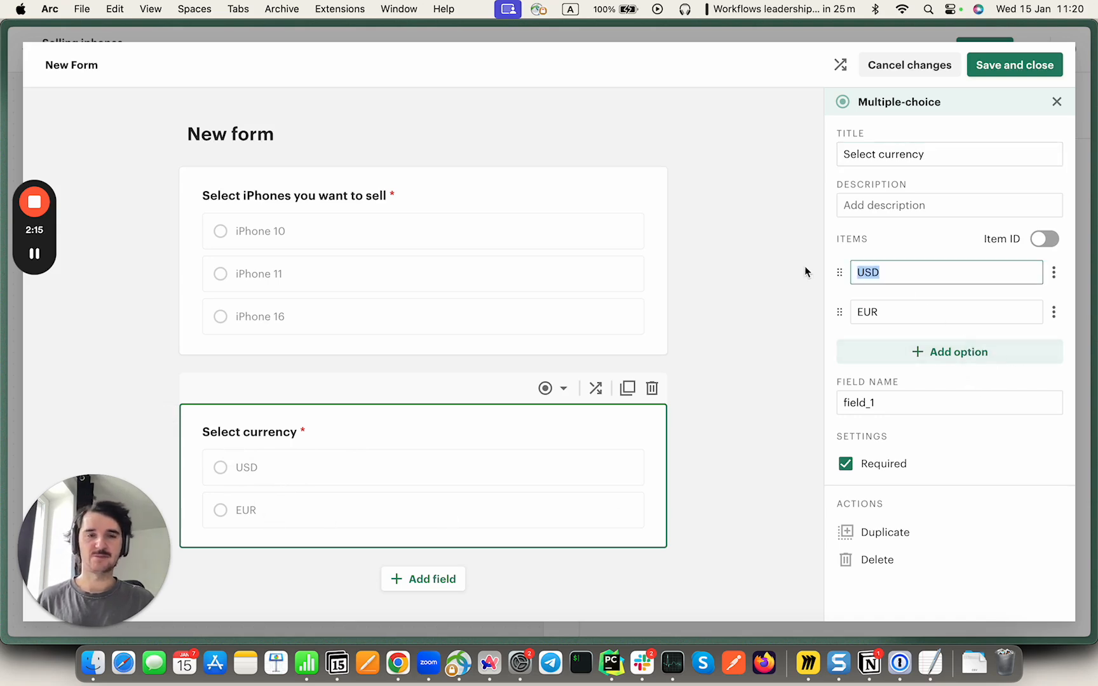
pyautogui.click(911, 73)
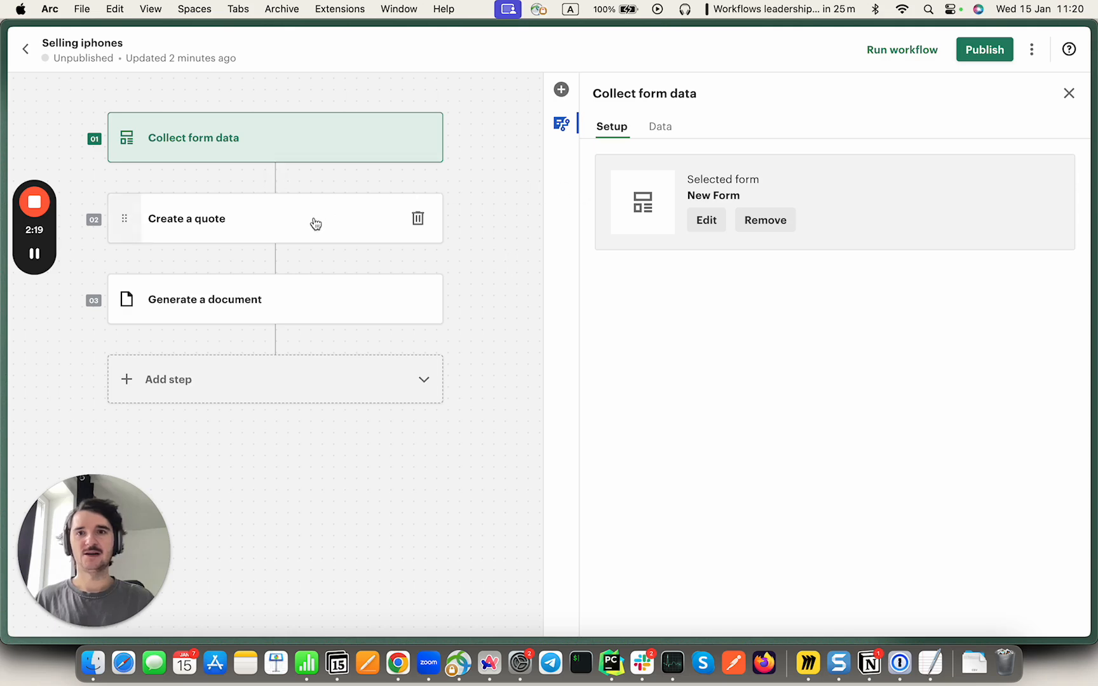
# Open the quote in the Create a quote step, examine its products and currency data fields, and save the quote.
pyautogui.click(314, 221)
pyautogui.click(700, 222)
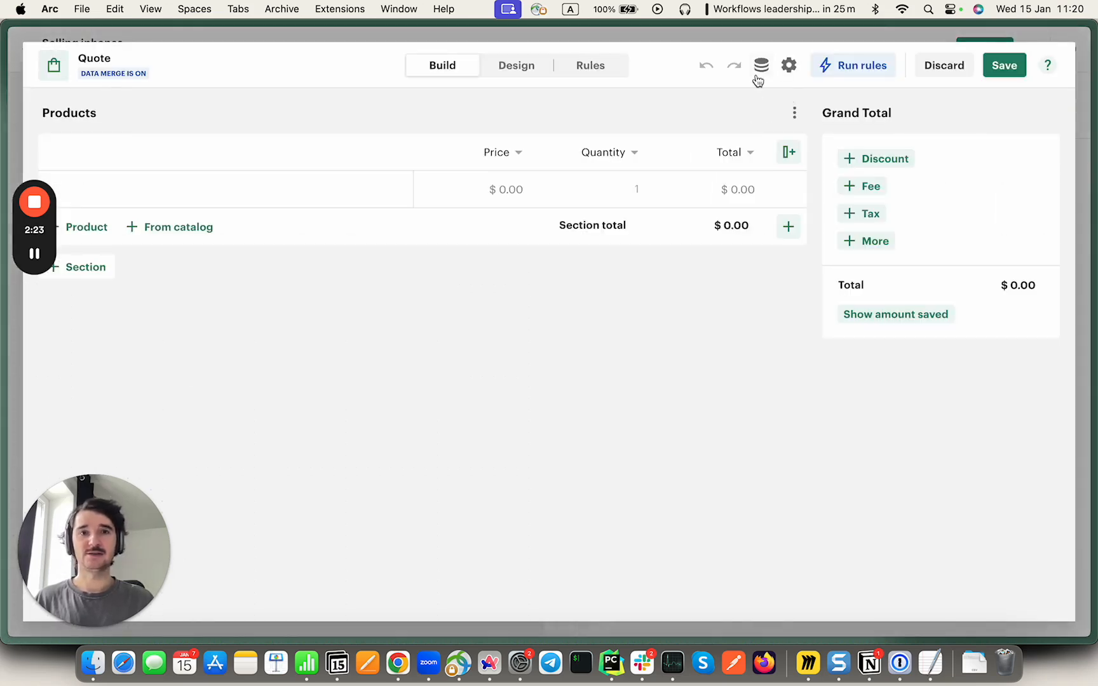
pyautogui.click(761, 69)
pyautogui.moveTo(889, 178)
pyautogui.doubleClick(856, 173)
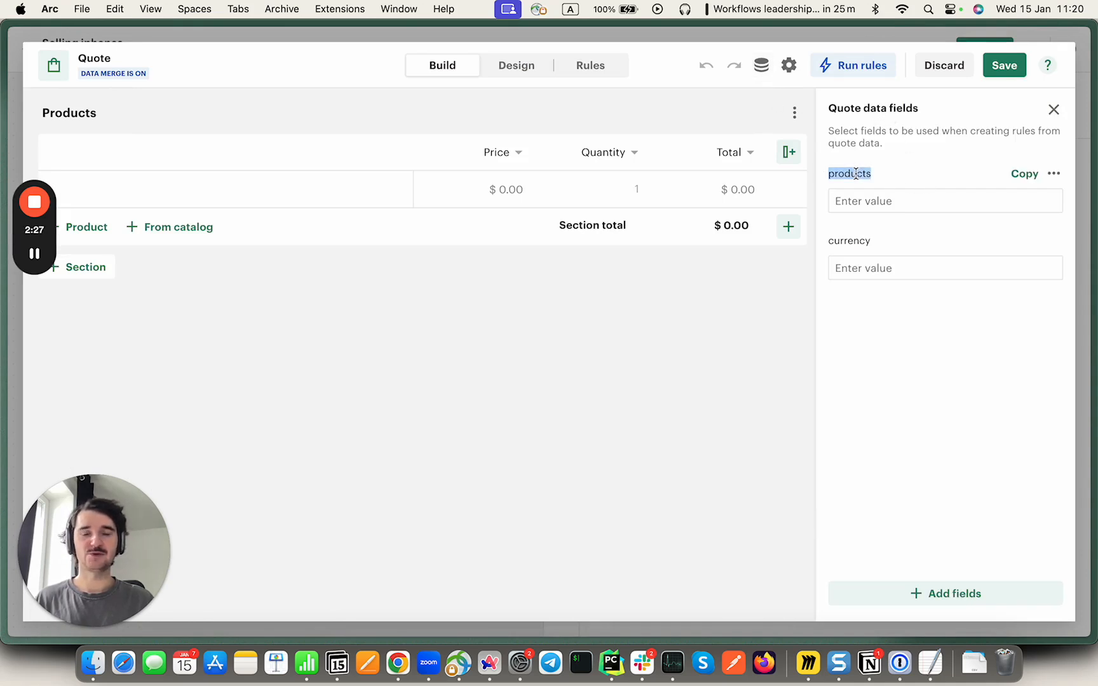
pyautogui.doubleClick(849, 241)
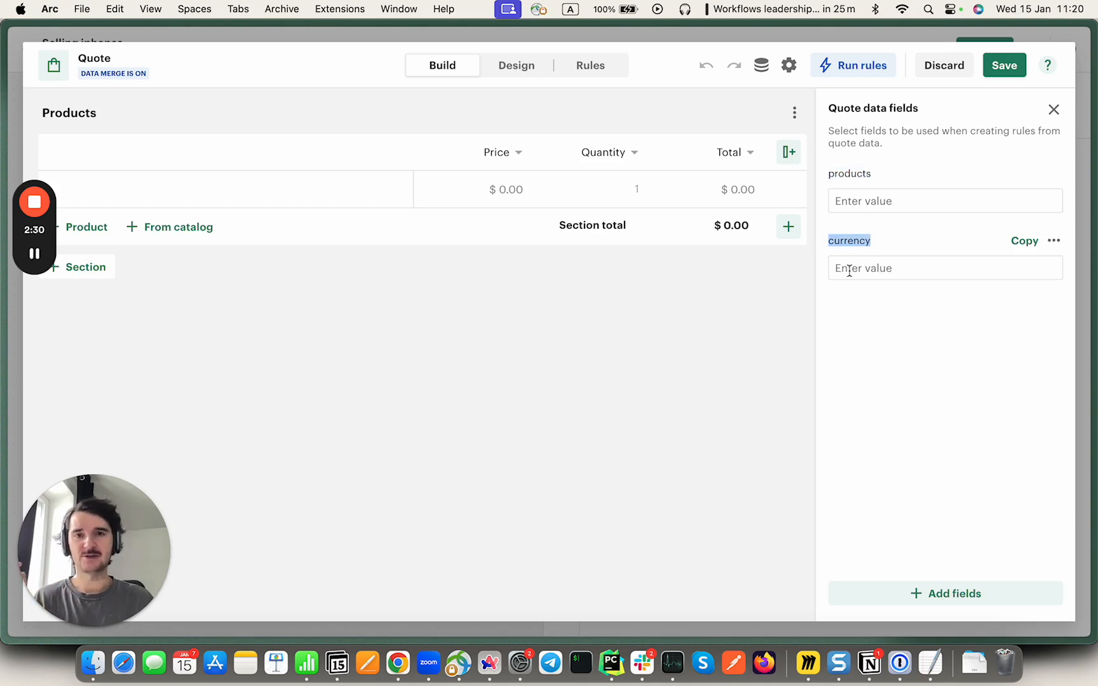
pyautogui.click(1053, 109)
pyautogui.click(1002, 71)
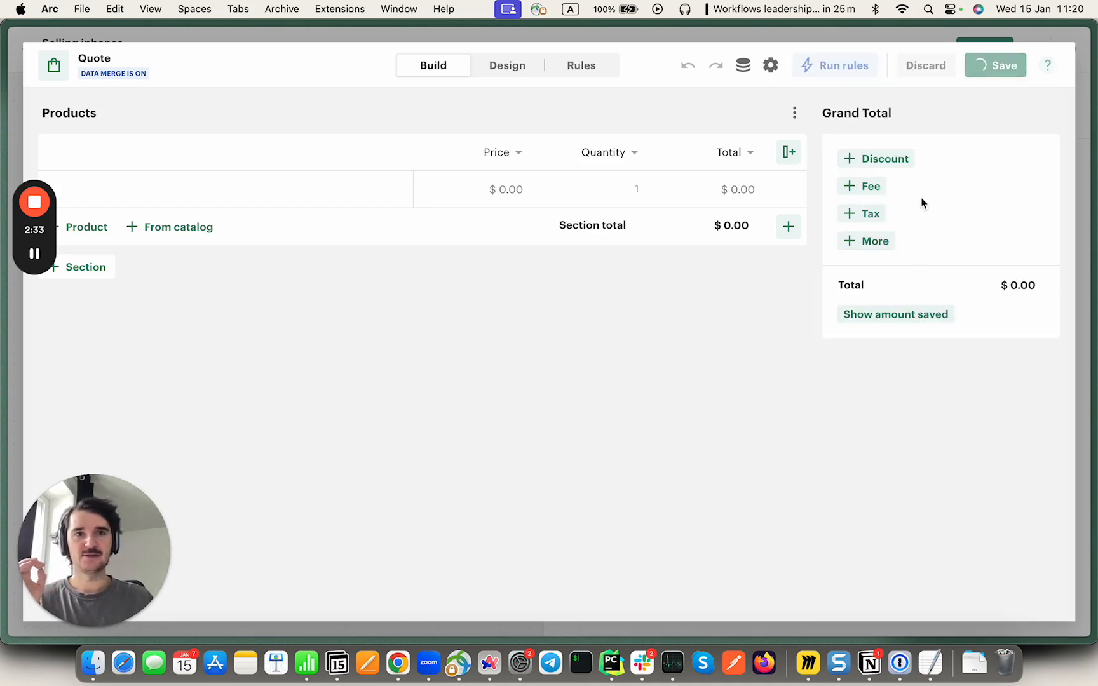
# Examine which workflow data items are mapped to the quote step's currency and products fields.
pyautogui.click(672, 131)
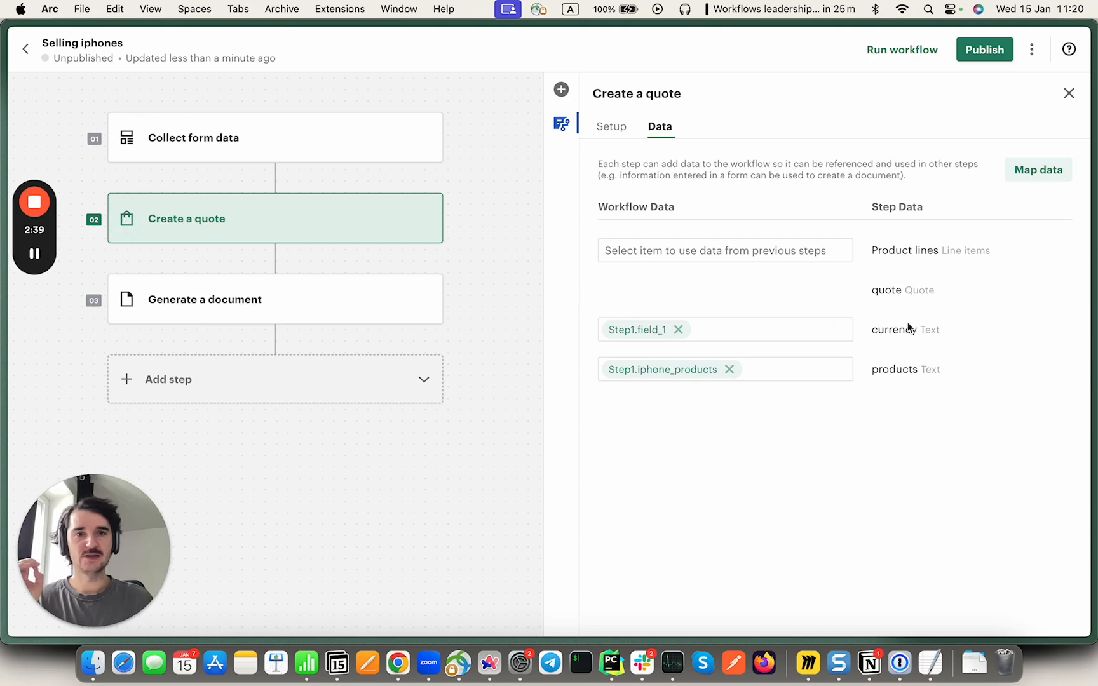
pyautogui.click(722, 330)
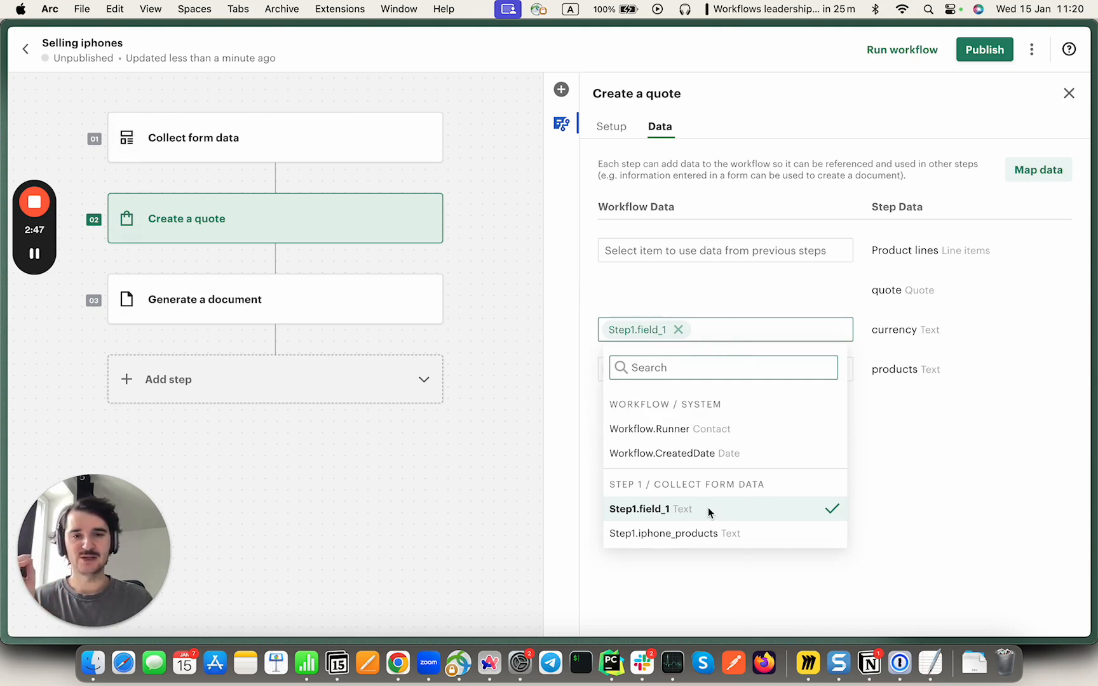
pyautogui.click(883, 325)
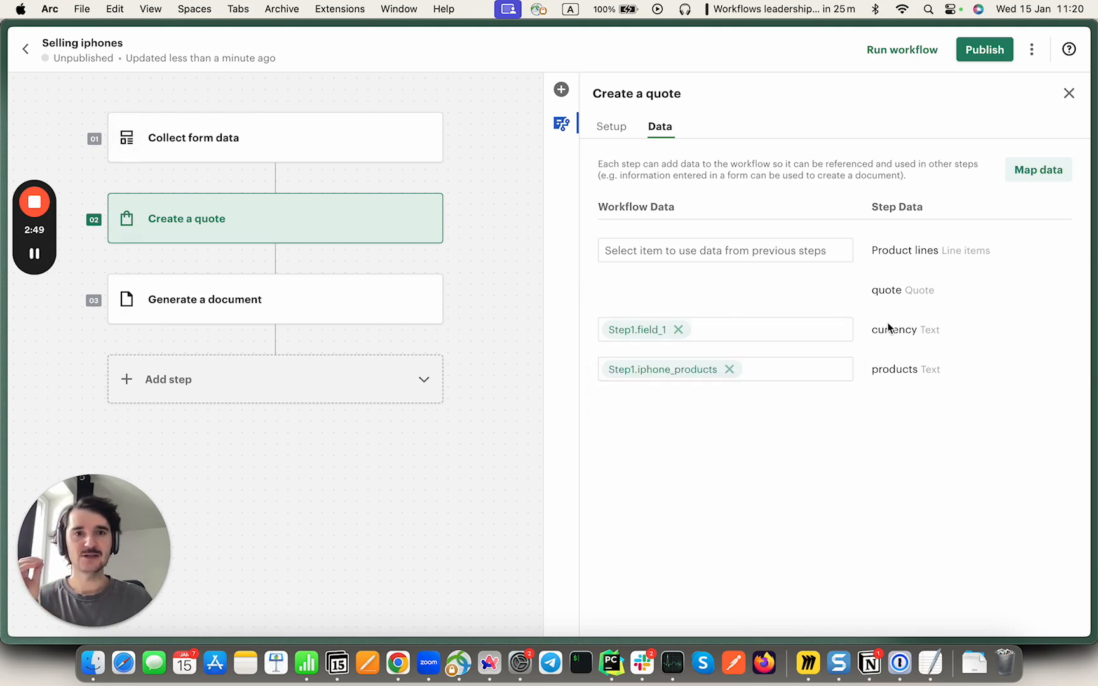
pyautogui.click(792, 376)
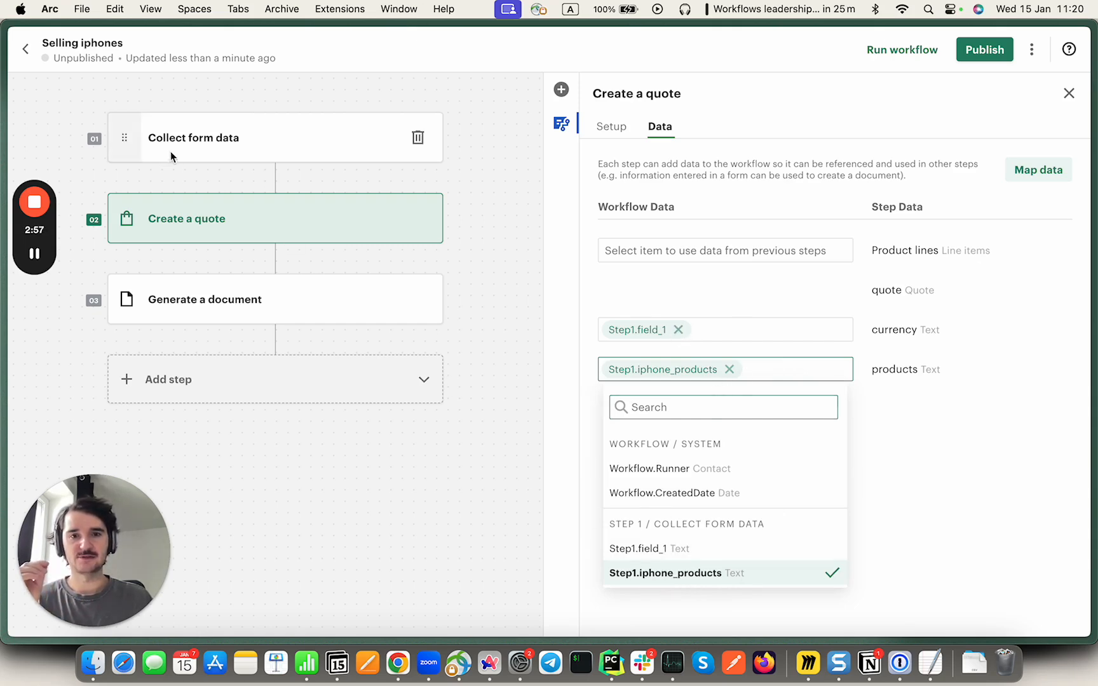
# Reopen the Collect form data form, check the field names of the iPhone and currency questions, and cancel any changes.
pyautogui.click(184, 143)
pyautogui.click(706, 221)
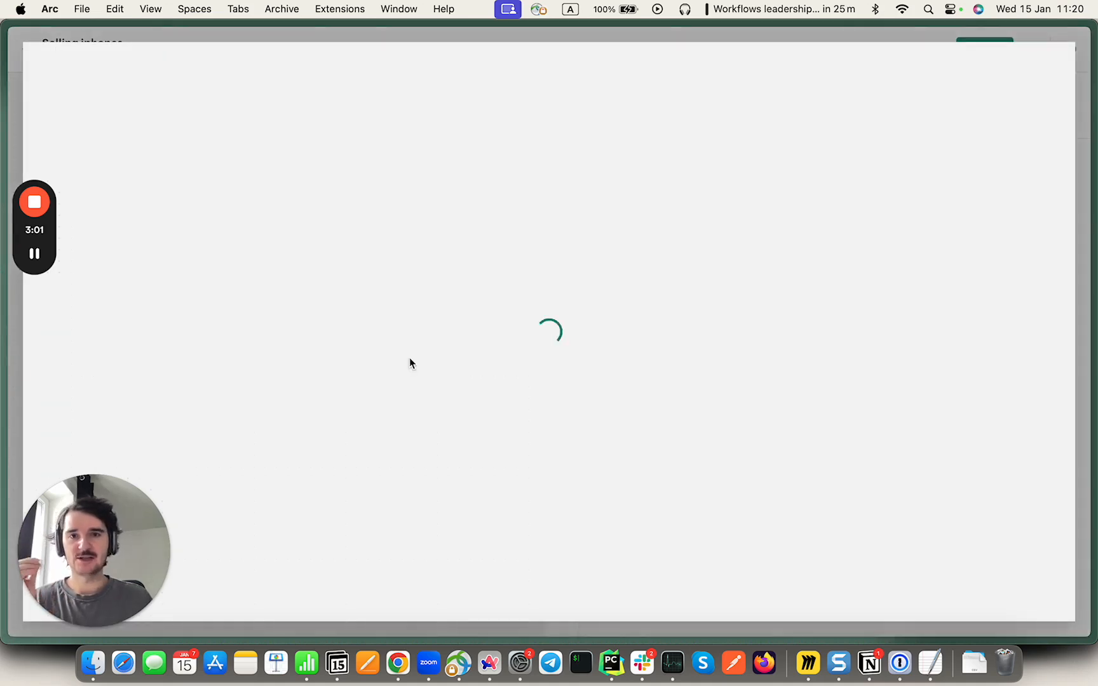
pyautogui.click(446, 301)
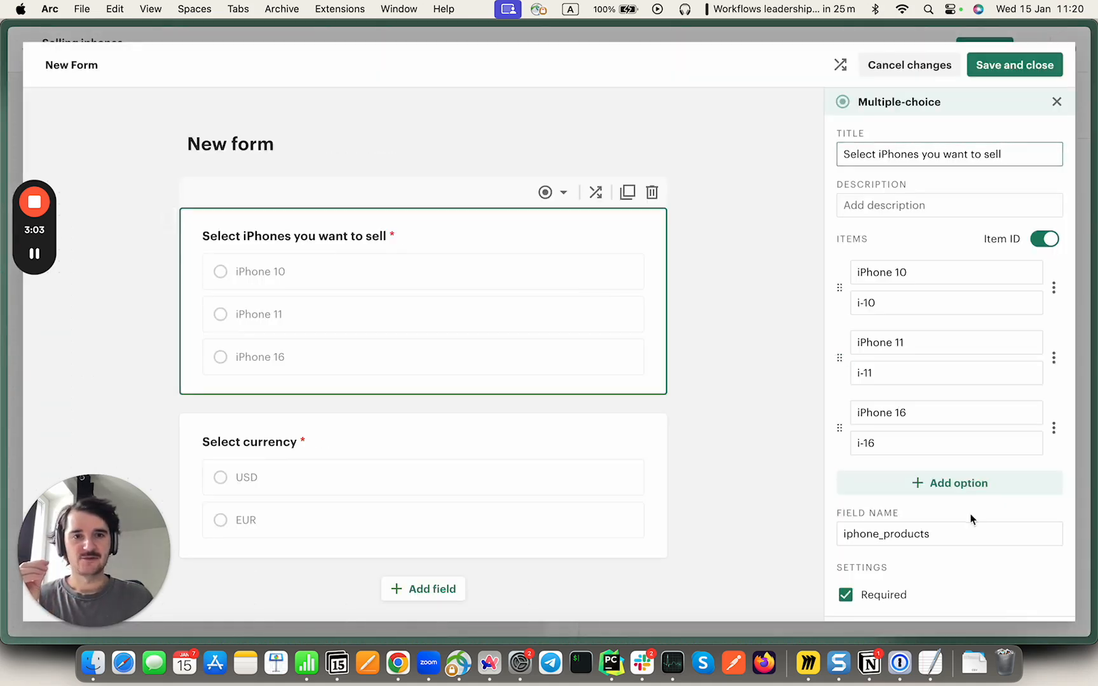
pyautogui.doubleClick(953, 545)
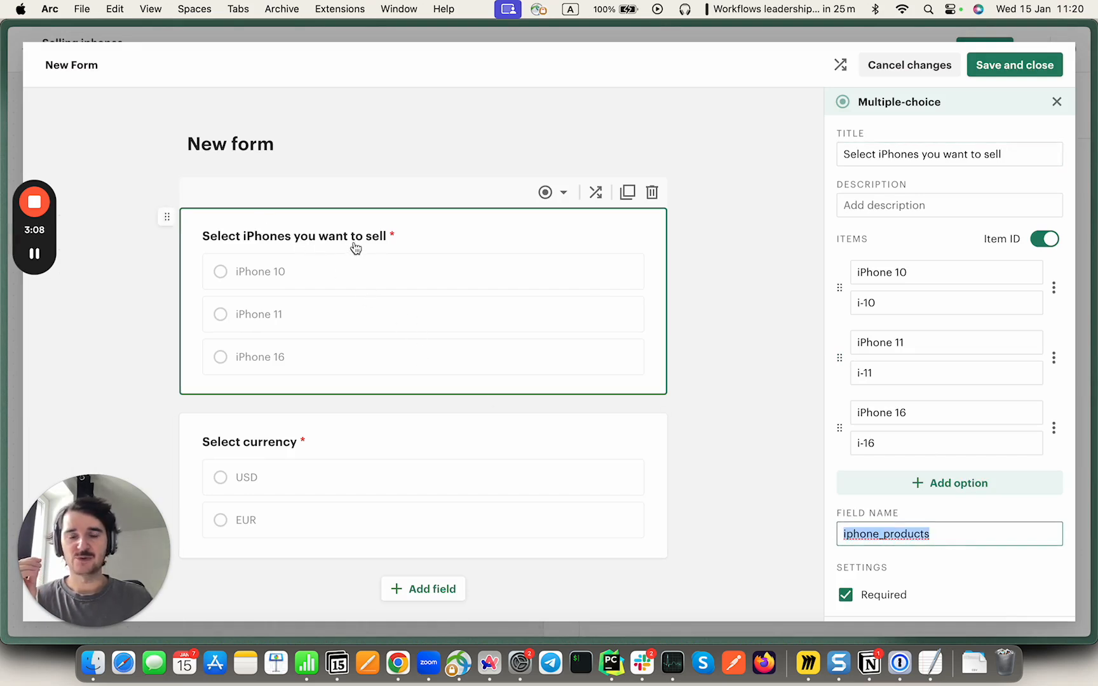
pyautogui.click(426, 433)
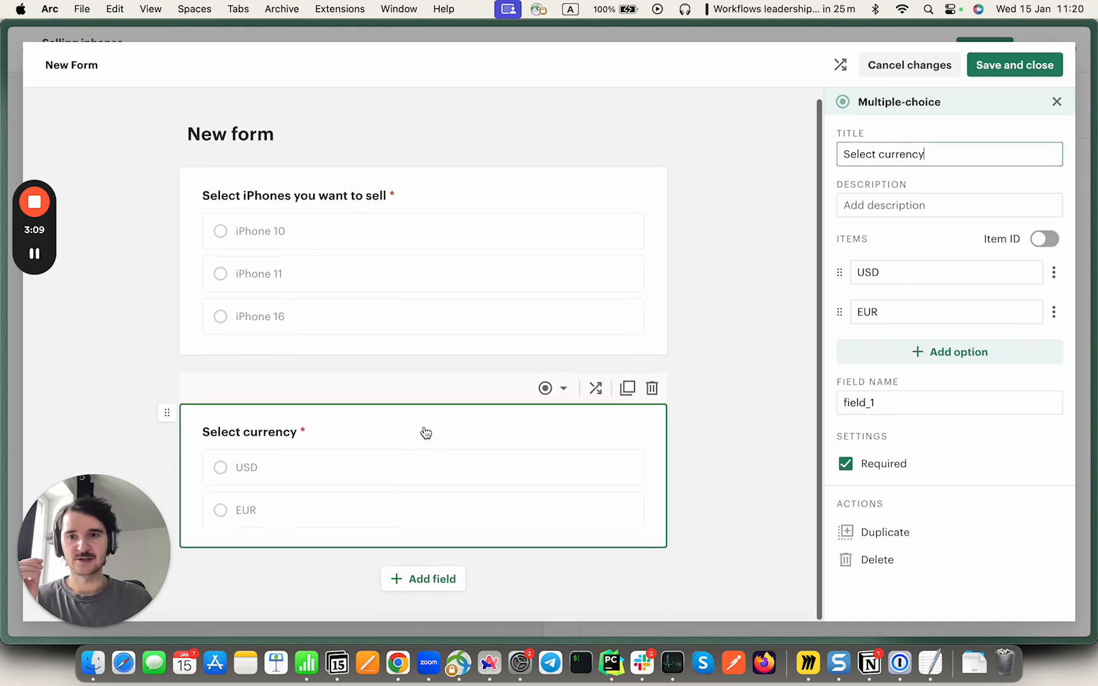
pyautogui.click(892, 403)
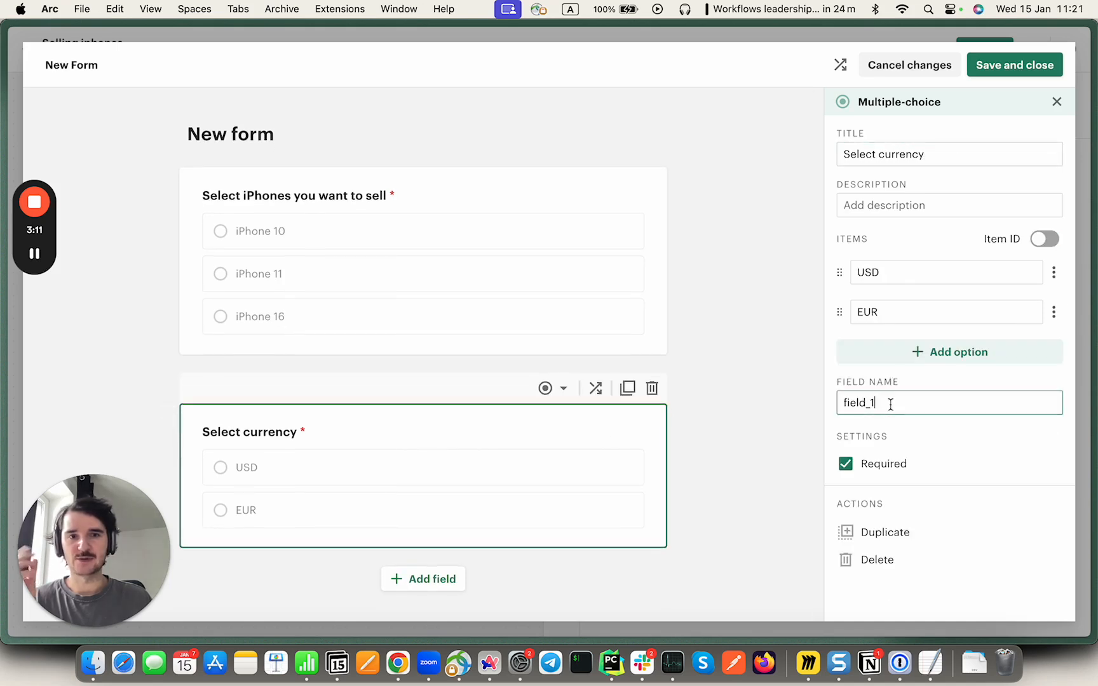
pyautogui.click(874, 64)
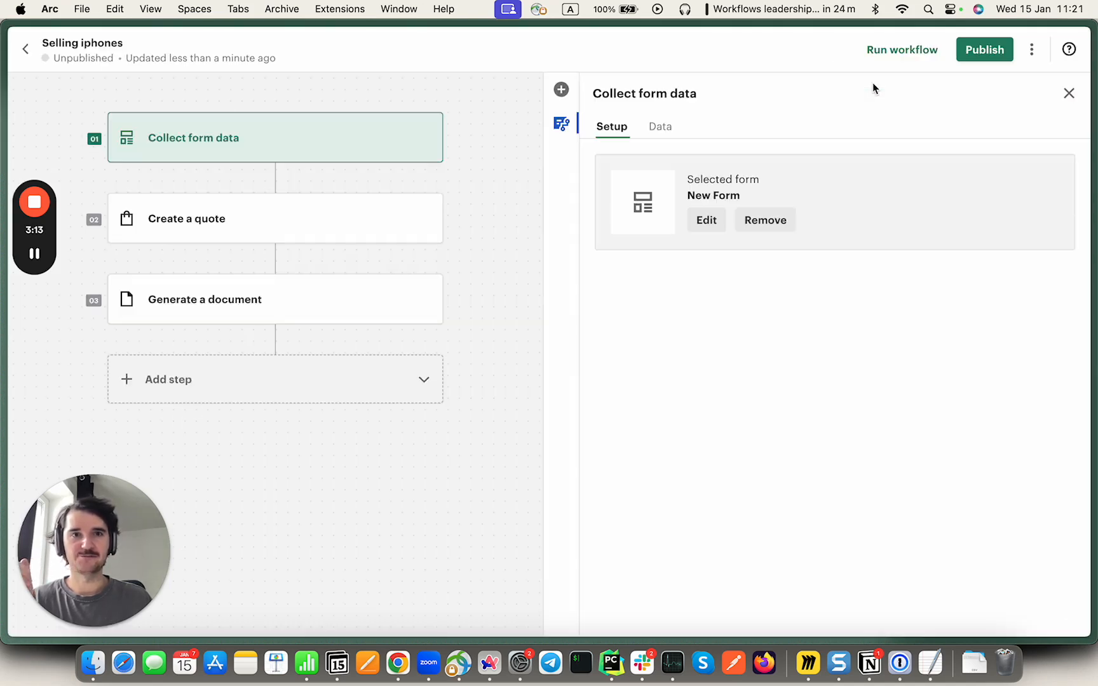
# Open the quote from the Create a quote step and bring up its list of rules.
pyautogui.click(318, 220)
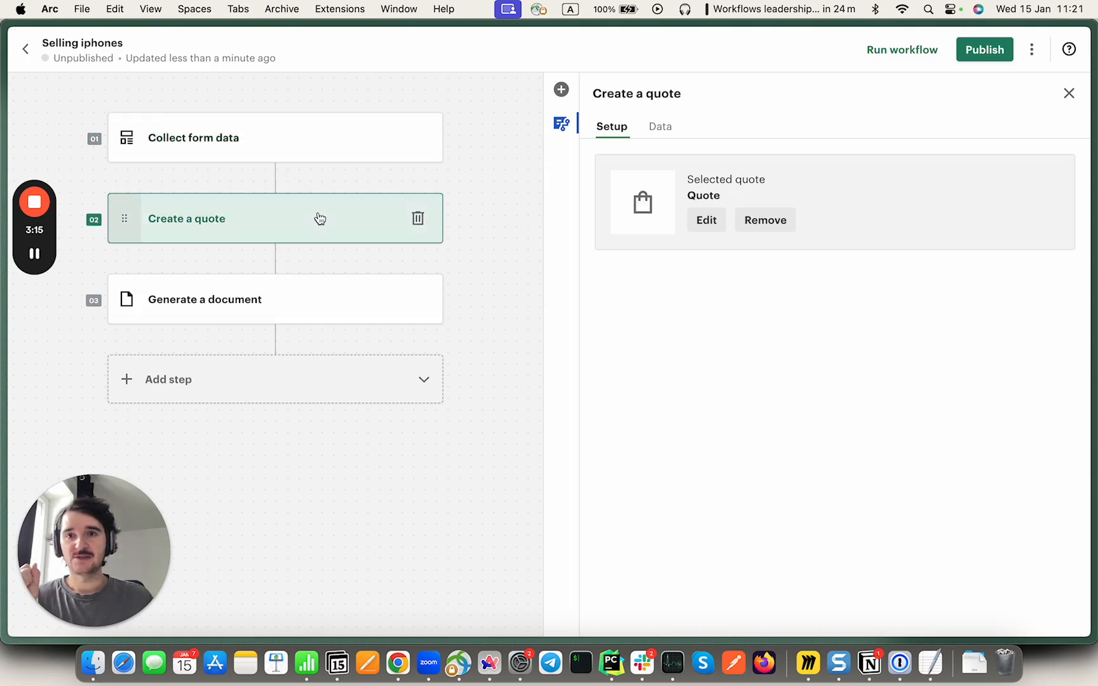
pyautogui.click(275, 311)
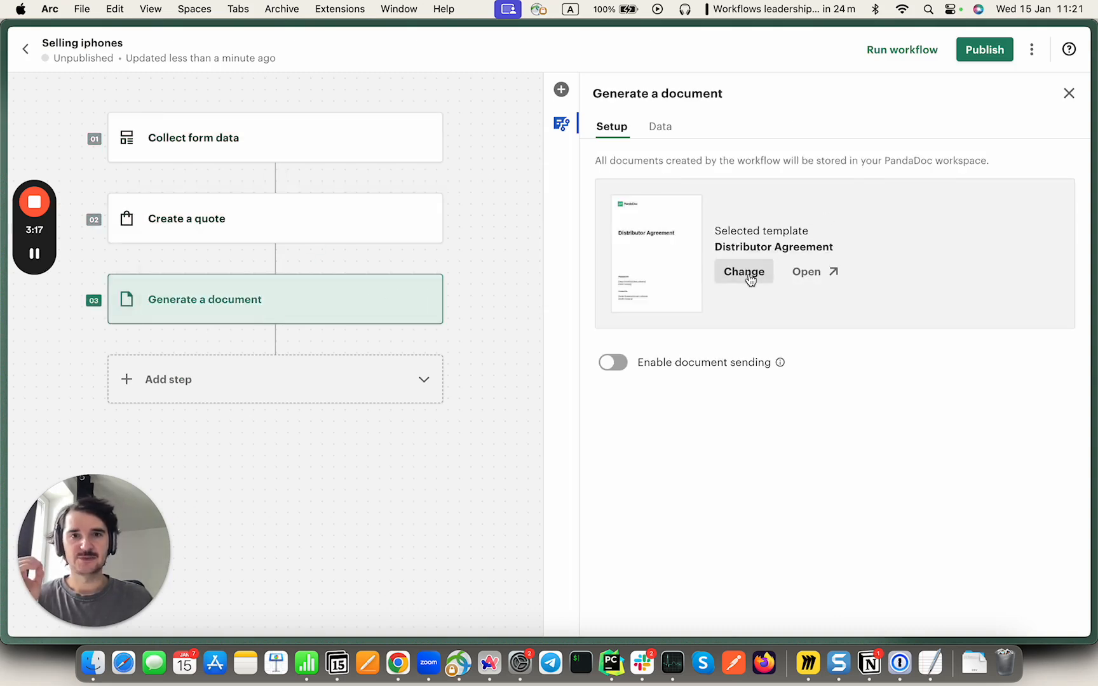
pyautogui.click(283, 238)
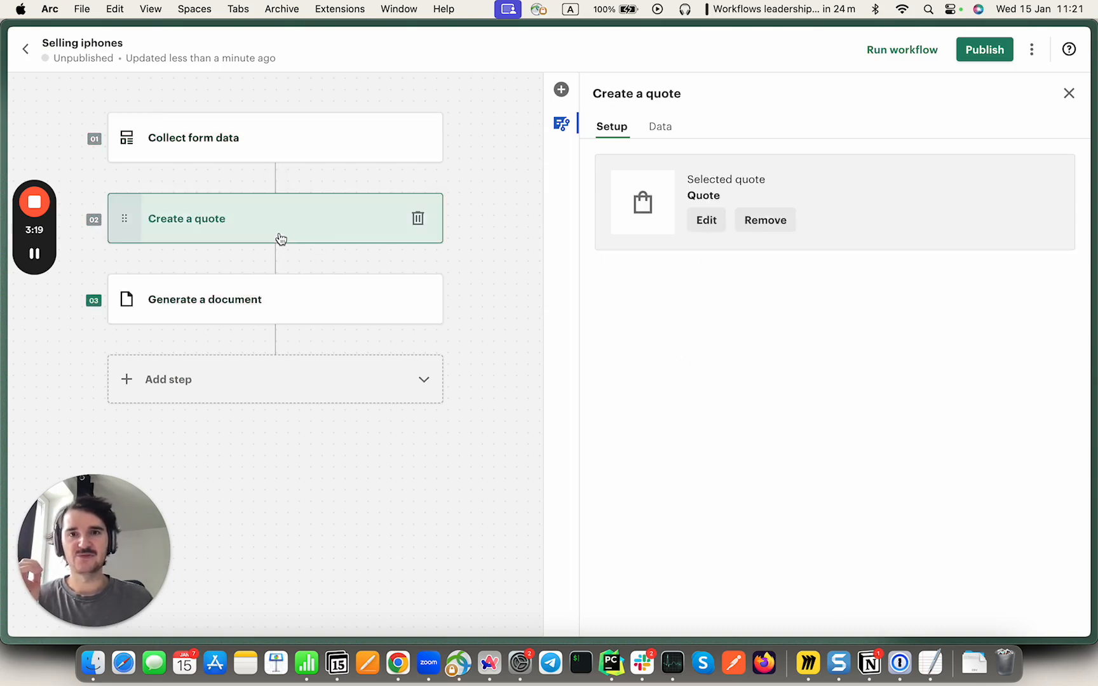
pyautogui.click(712, 224)
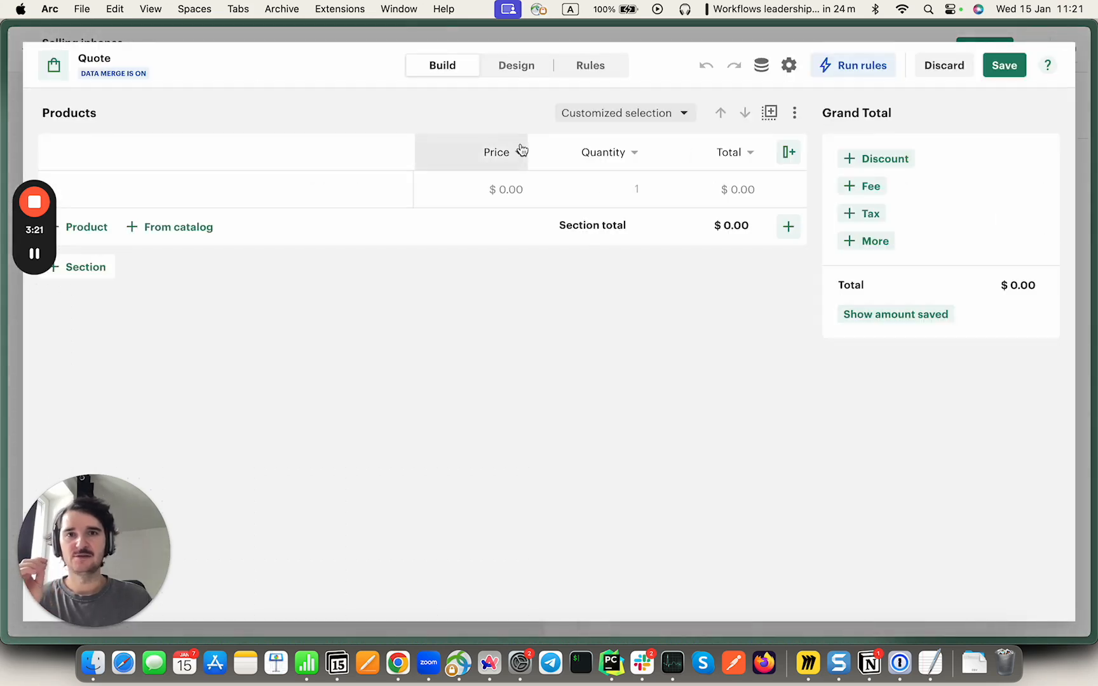
pyautogui.click(592, 67)
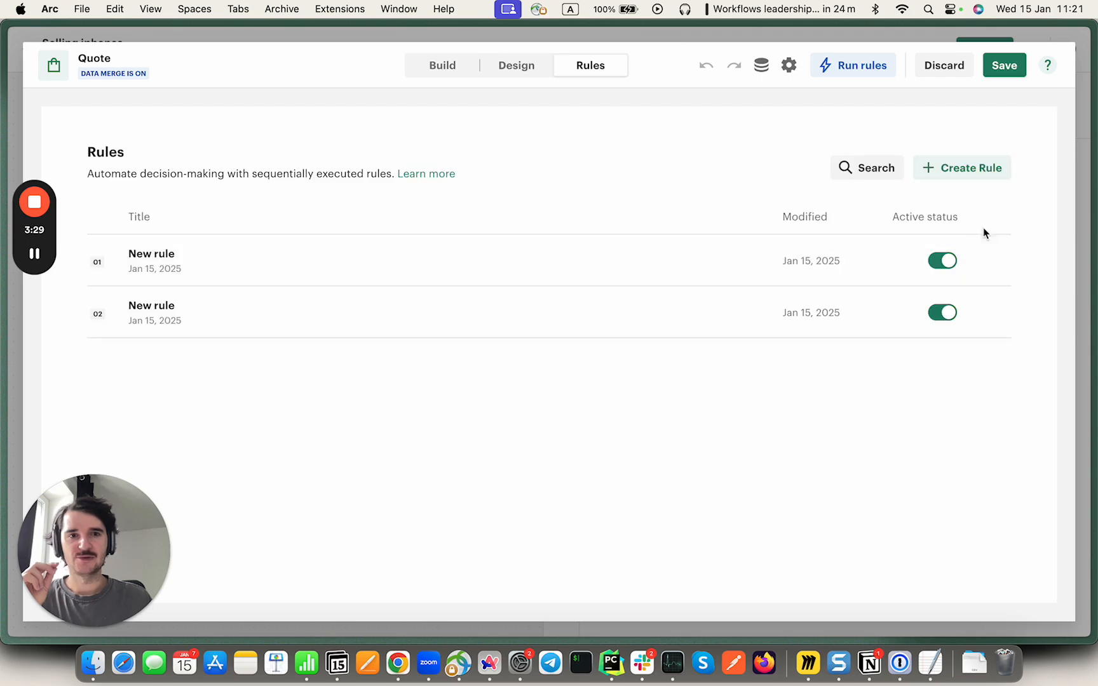
pyautogui.click(973, 263)
pyautogui.click(502, 66)
pyautogui.click(578, 67)
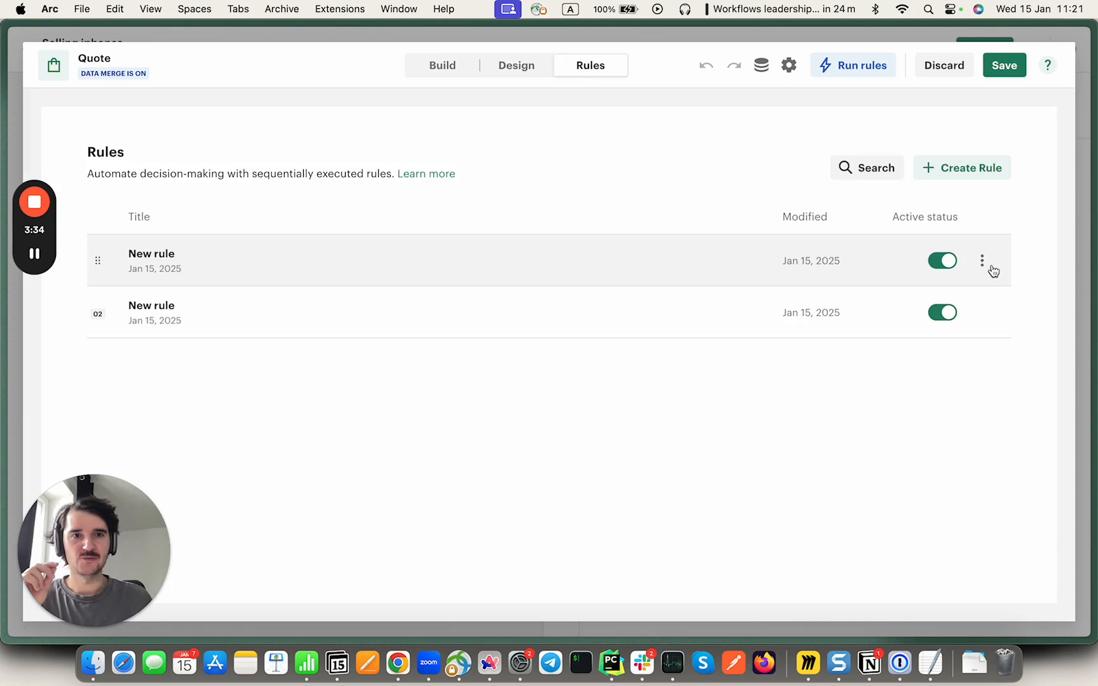
# Delete both existing rules from the quote and close the quote editor by discarding.
pyautogui.click(983, 261)
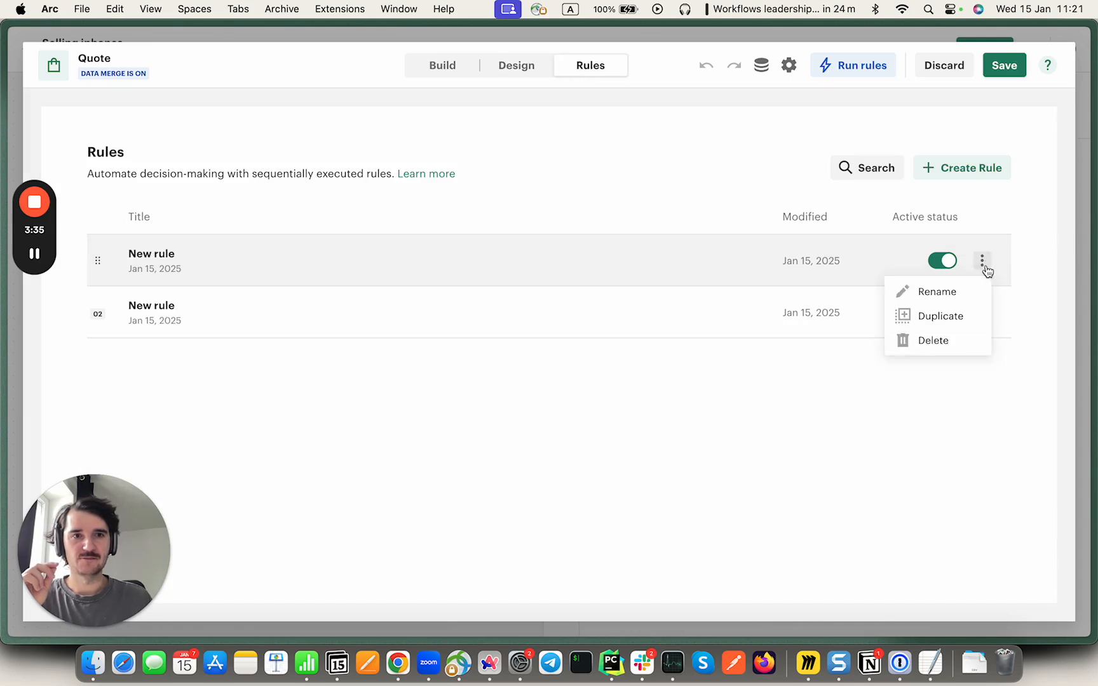
pyautogui.click(947, 344)
pyautogui.click(735, 362)
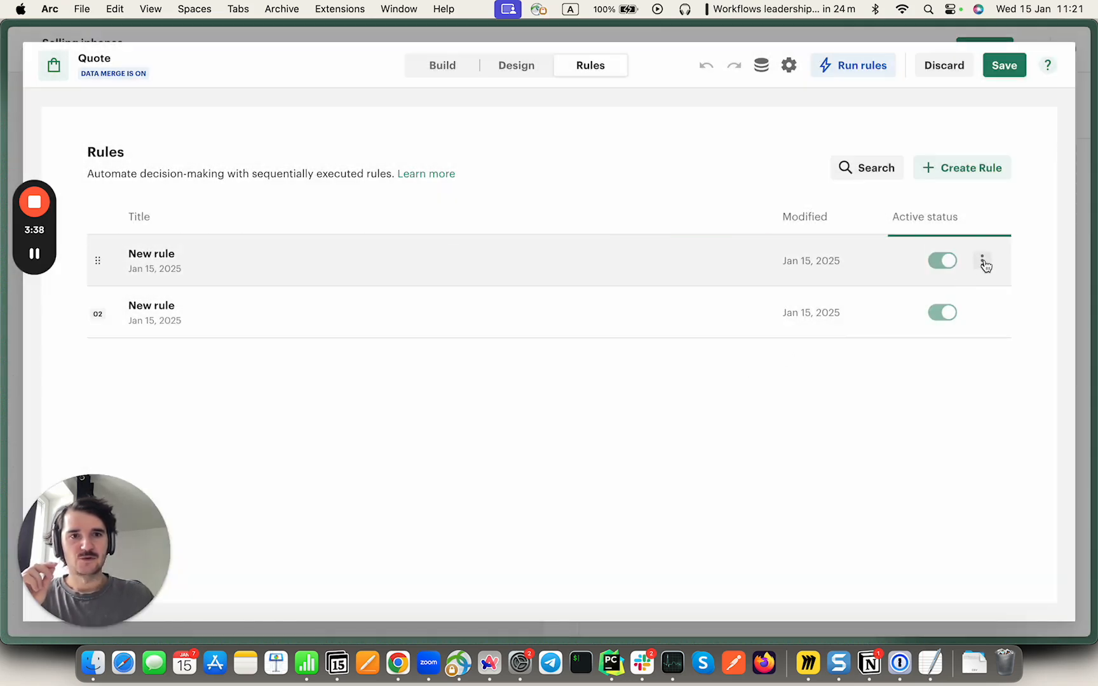
pyautogui.click(982, 261)
pyautogui.click(947, 344)
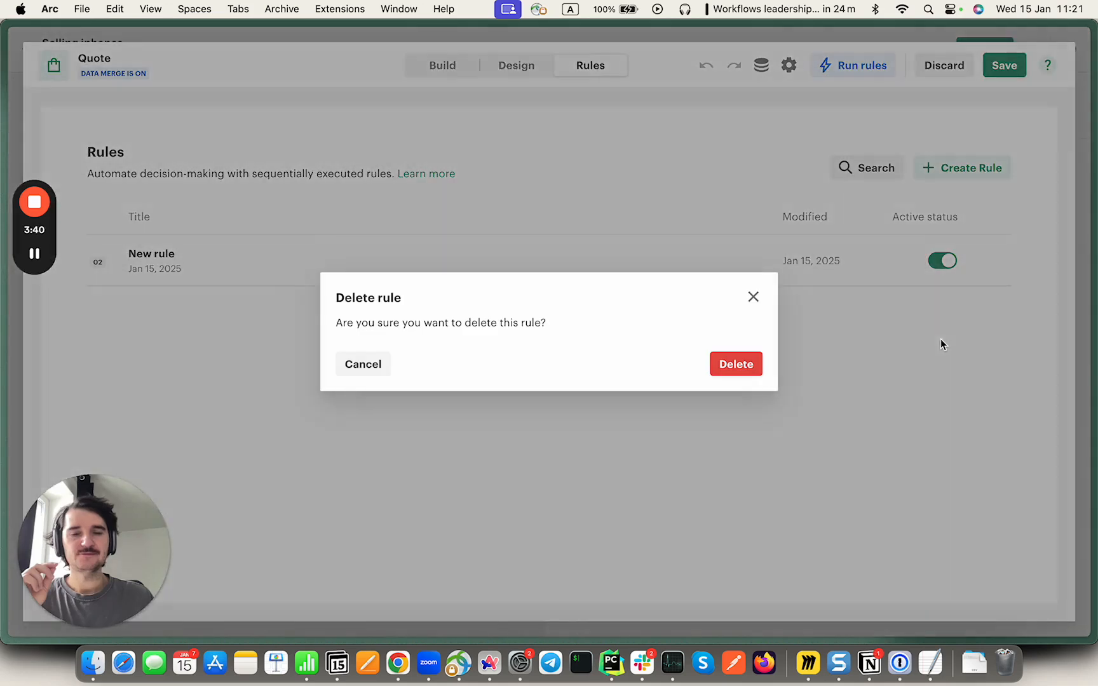
pyautogui.click(735, 363)
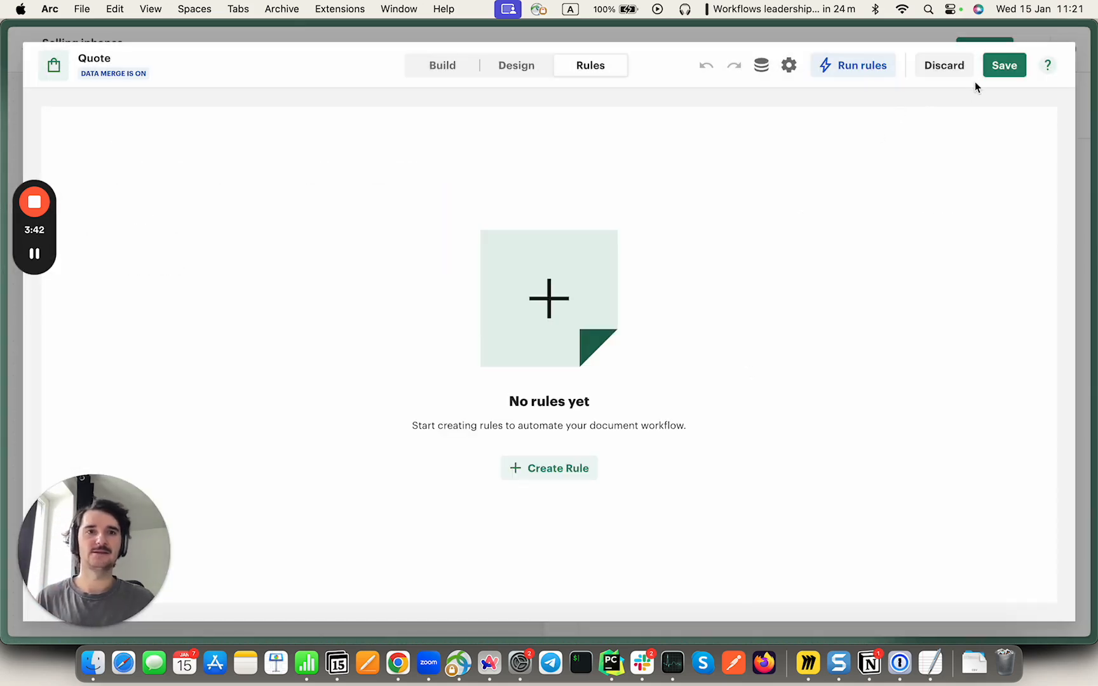
pyautogui.click(957, 70)
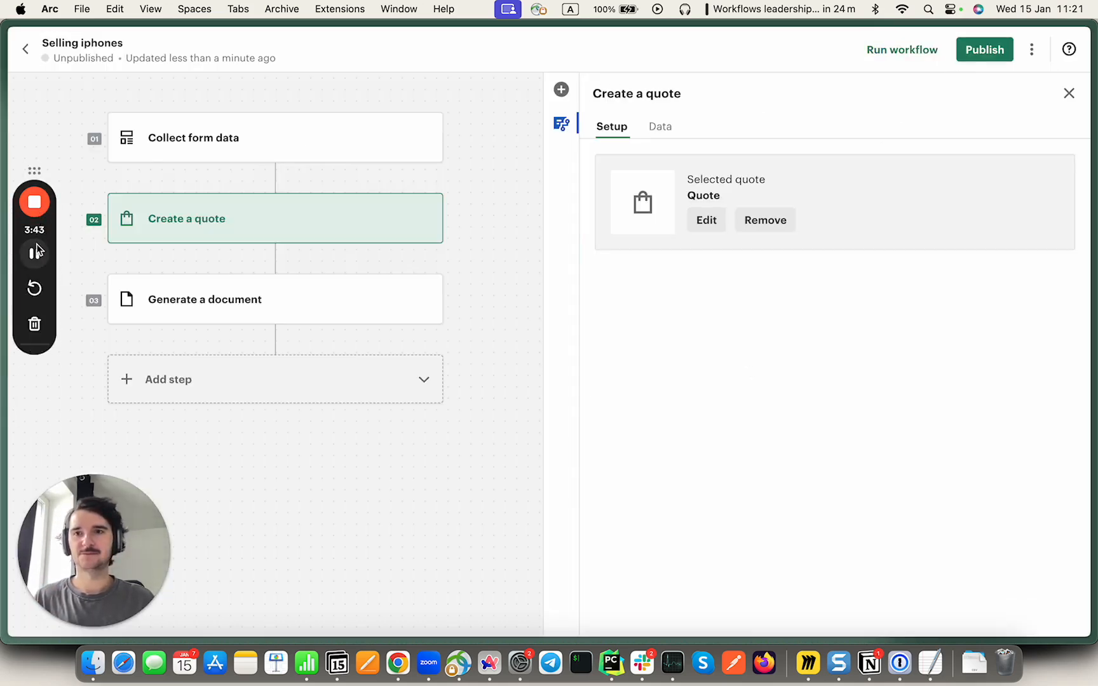
# Leave the workflow and delete the price-list-iphone lookup table.
pyautogui.click(25, 48)
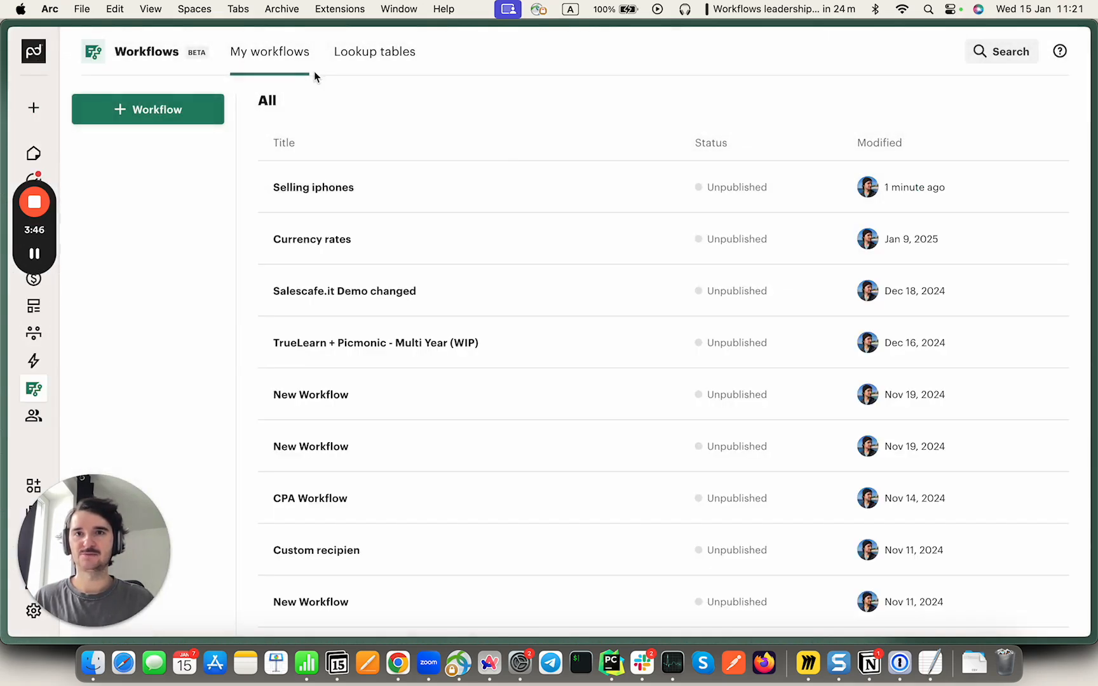
pyautogui.click(338, 68)
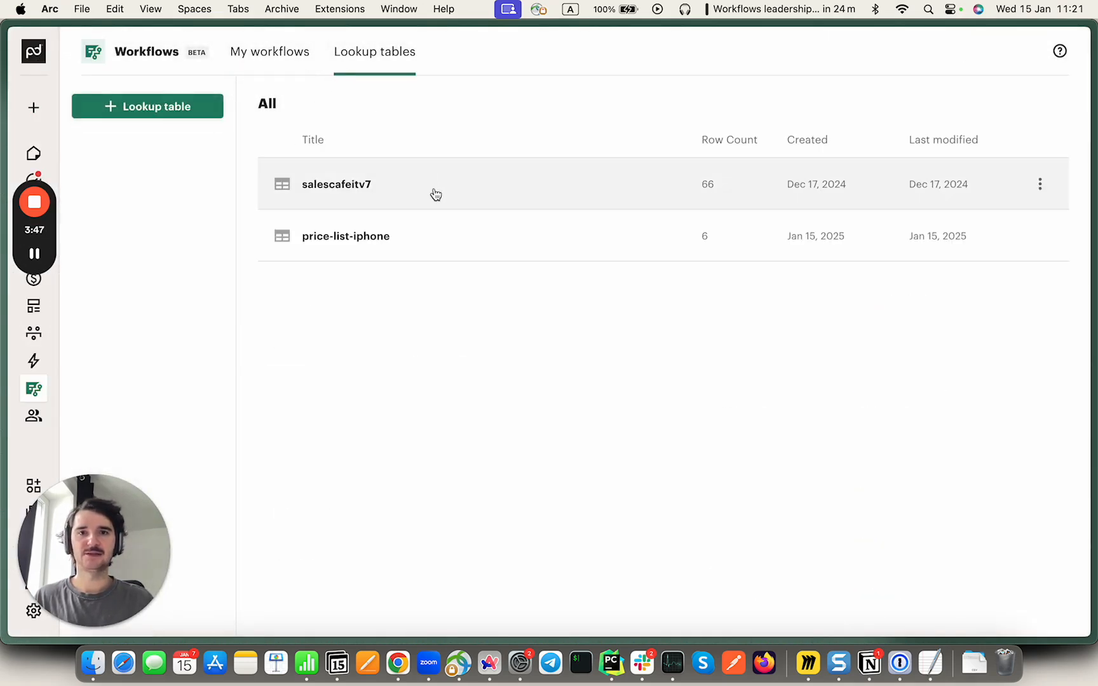
pyautogui.click(1041, 238)
pyautogui.click(1012, 268)
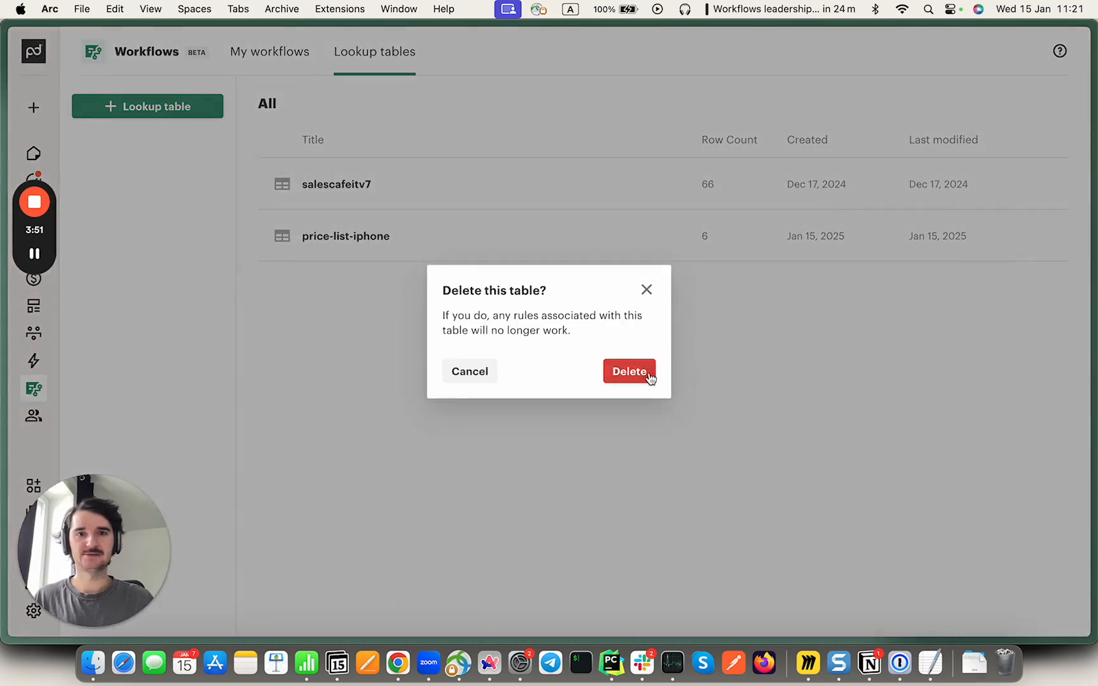
pyautogui.click(651, 375)
# Open the product catalog under Documents and export its data.
pyautogui.moveTo(69, 245)
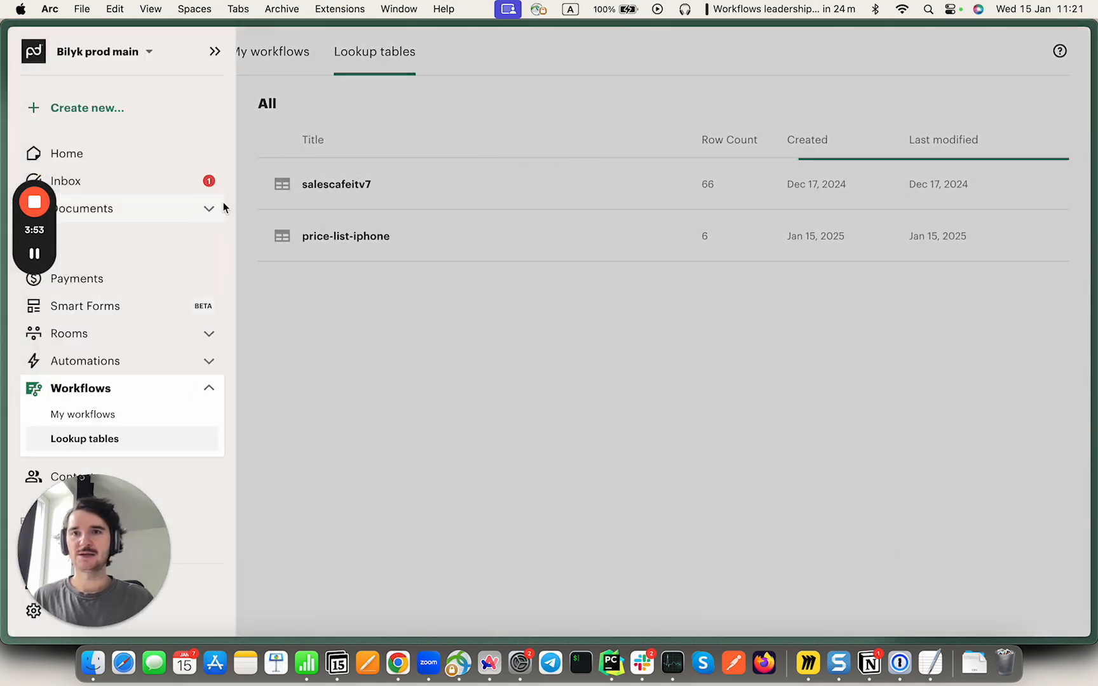
pyautogui.click(213, 210)
pyautogui.click(129, 308)
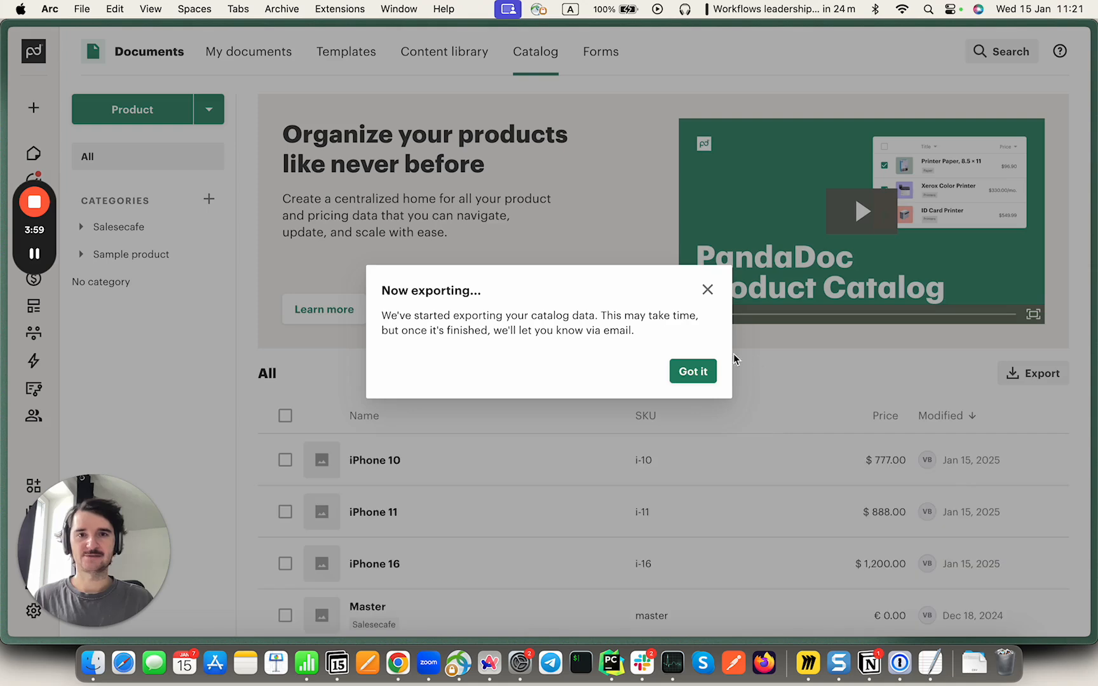
pyautogui.click(696, 376)
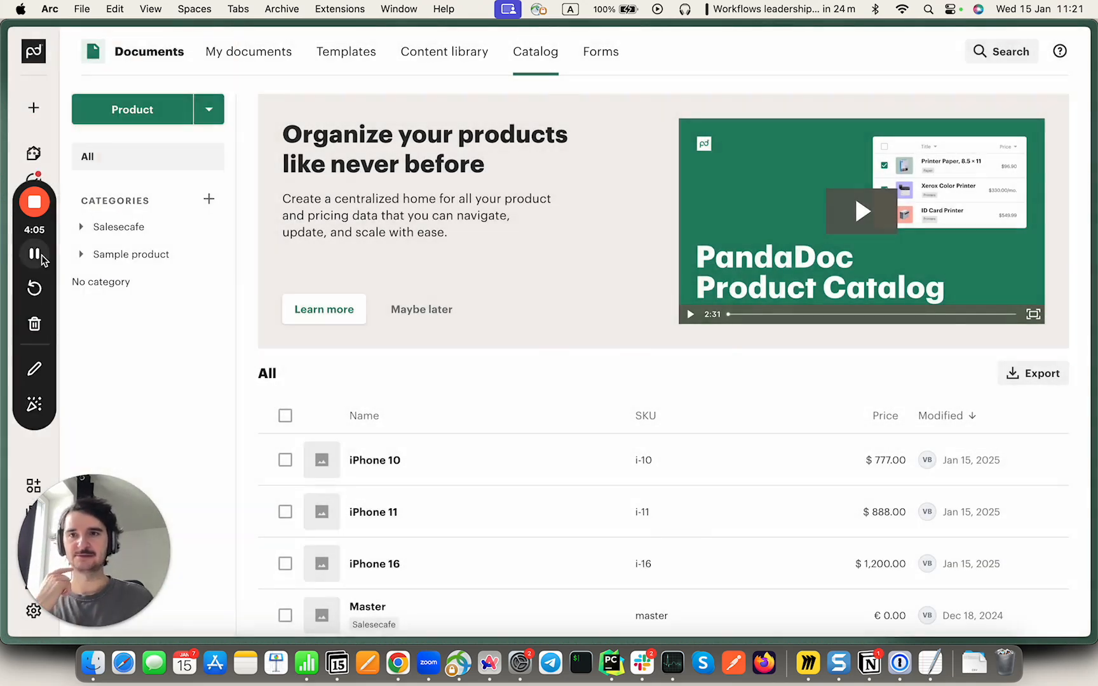
pyautogui.click(40, 255)
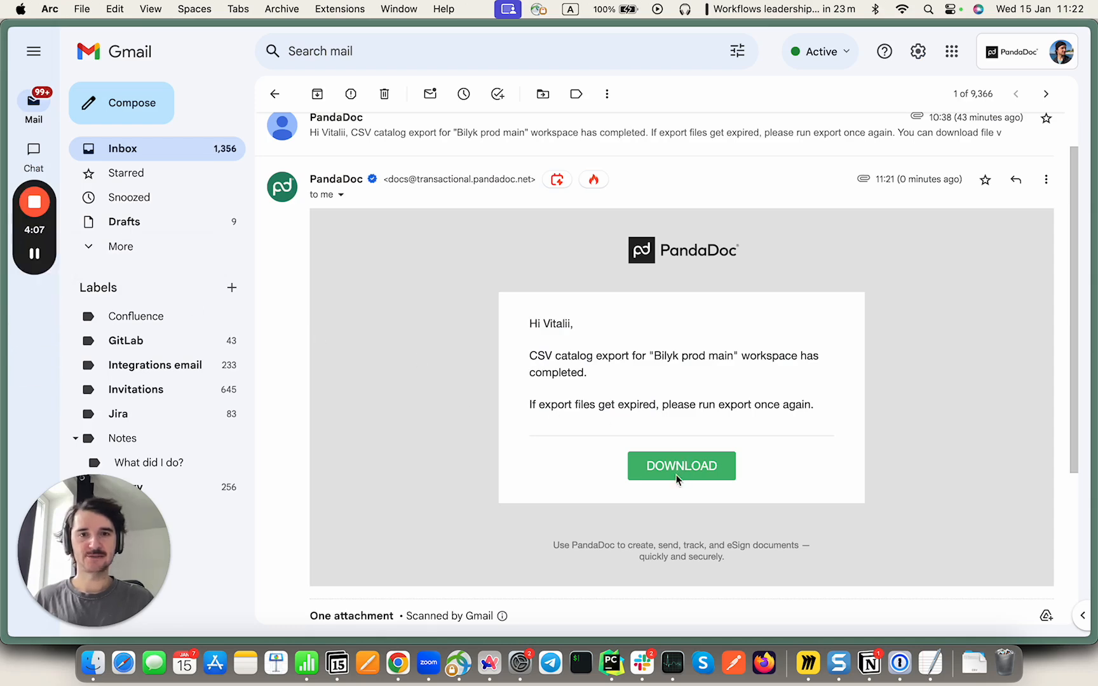
# Download the CSV catalog export from the PandaDoc e-mail in Gmail and extract the ZIP archive.
pyautogui.click(652, 452)
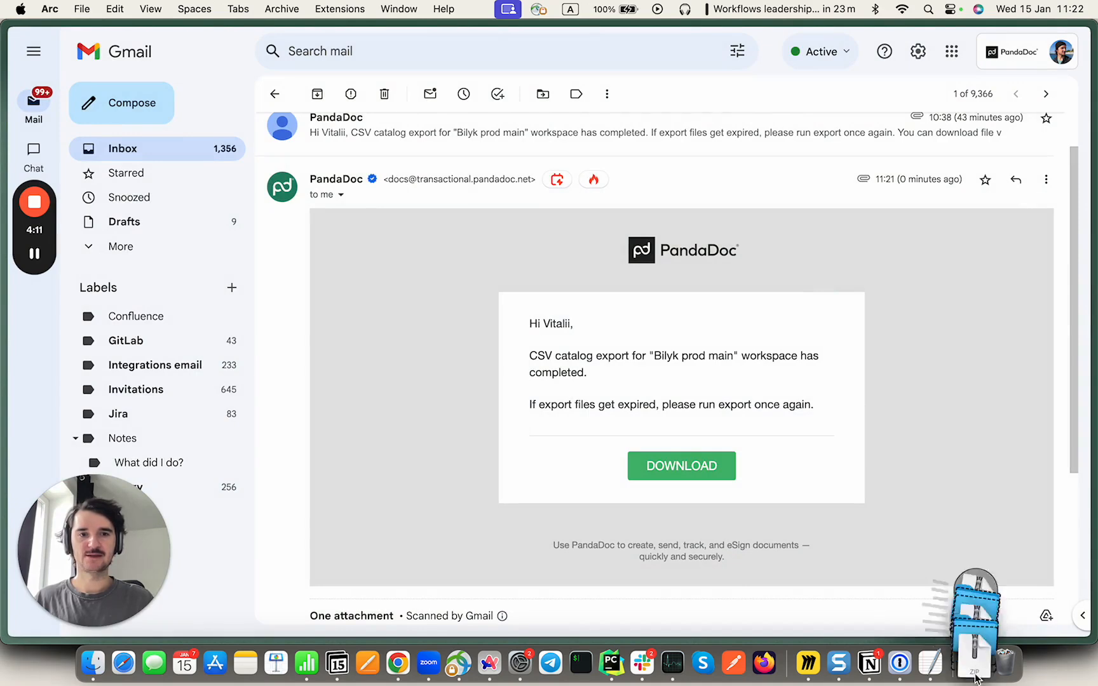
pyautogui.click(974, 662)
pyautogui.click(974, 613)
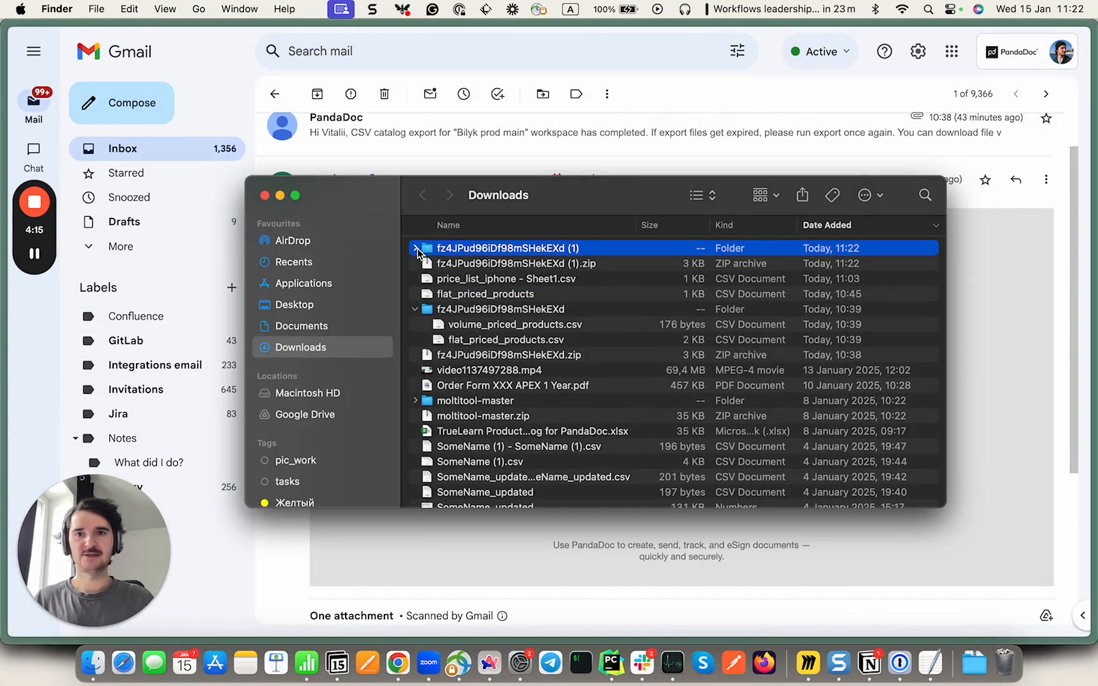
# Expand the newly extracted export folder in Downloads and select flat_priced_products.csv.
pyautogui.click(417, 249)
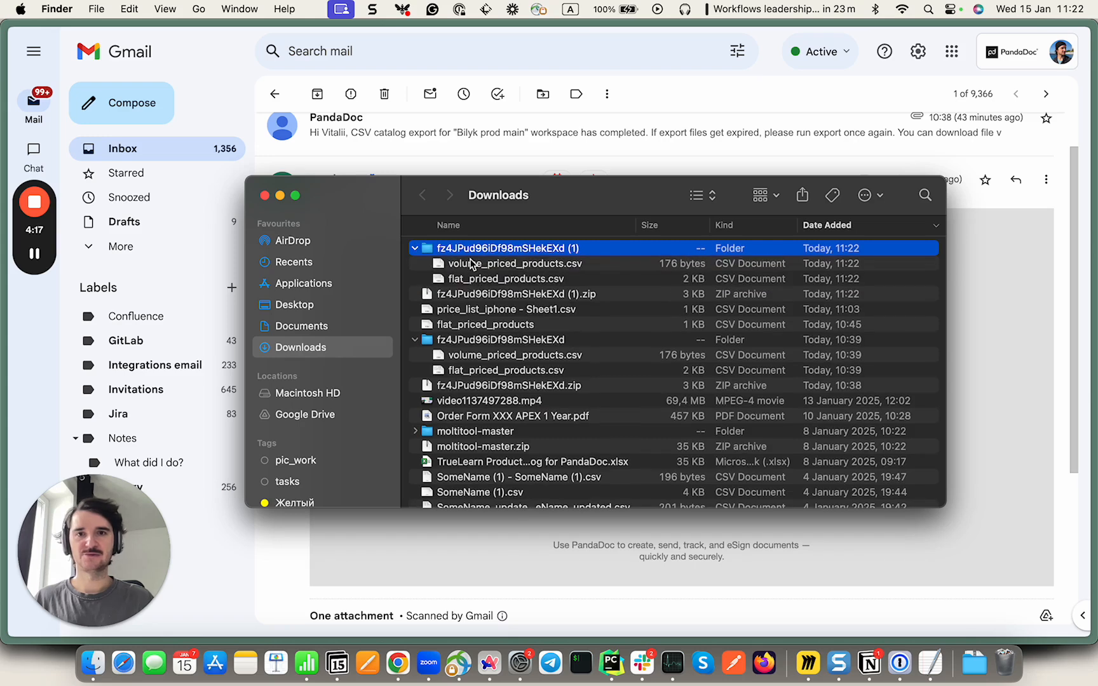
pyautogui.click(471, 264)
pyautogui.click(473, 279)
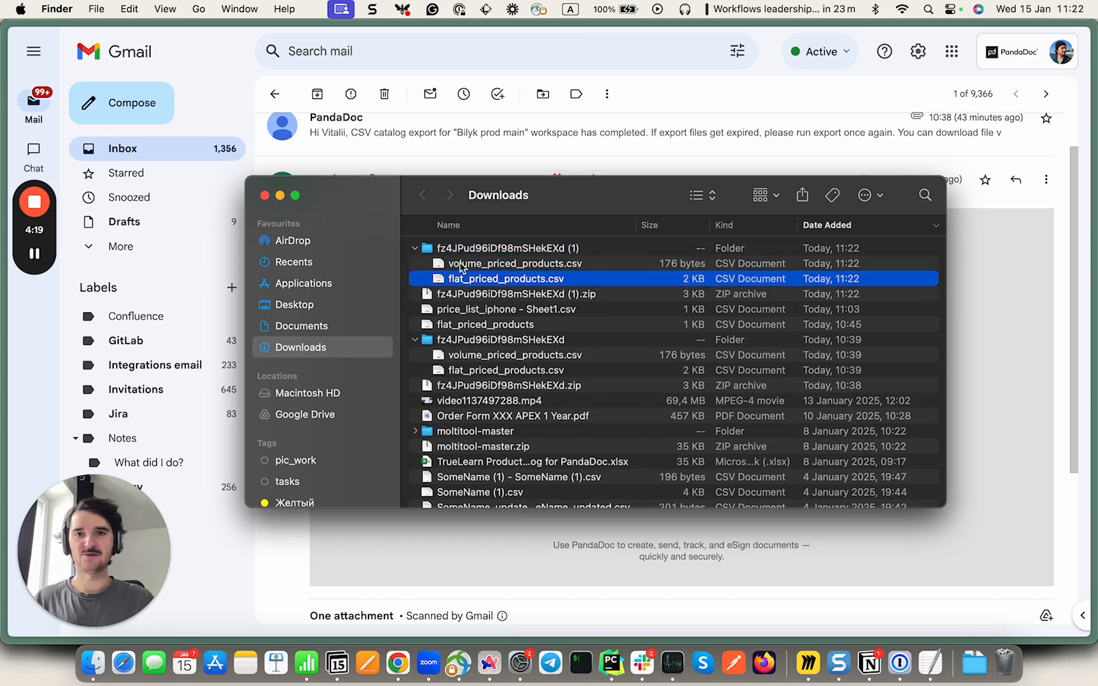
pyautogui.click(464, 264)
pyautogui.click(471, 280)
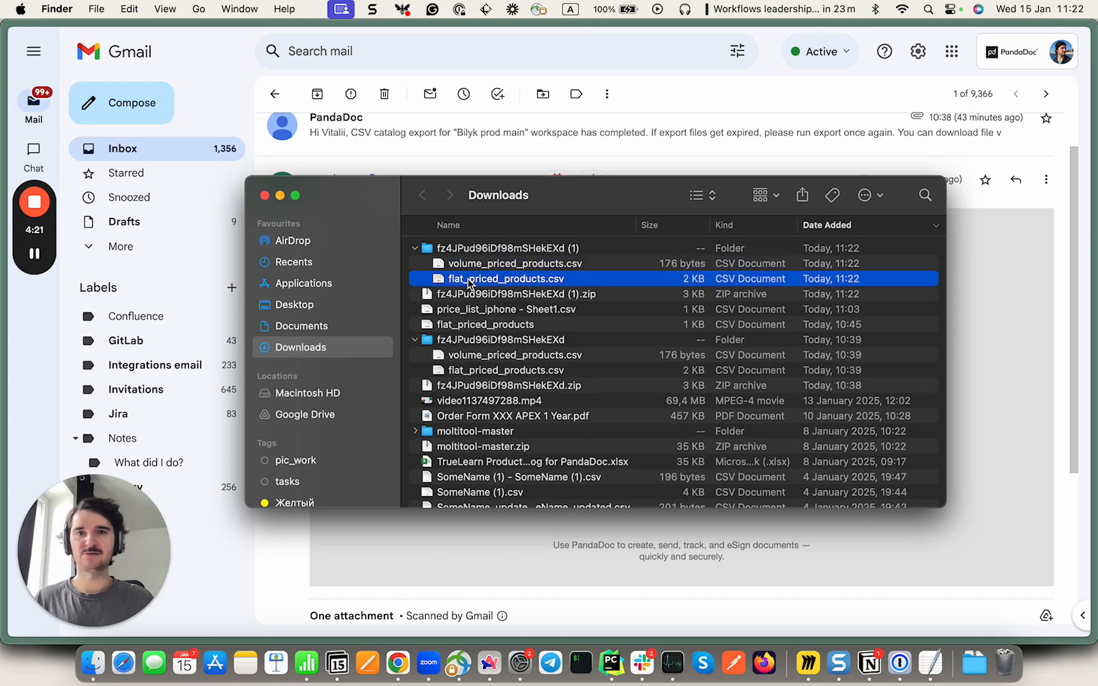
# Switch to the Demo folder in Google Drive and try to upload flat_priced_products.csv from Downloads.
pyautogui.click(5, 348)
pyautogui.moveTo(5, 349)
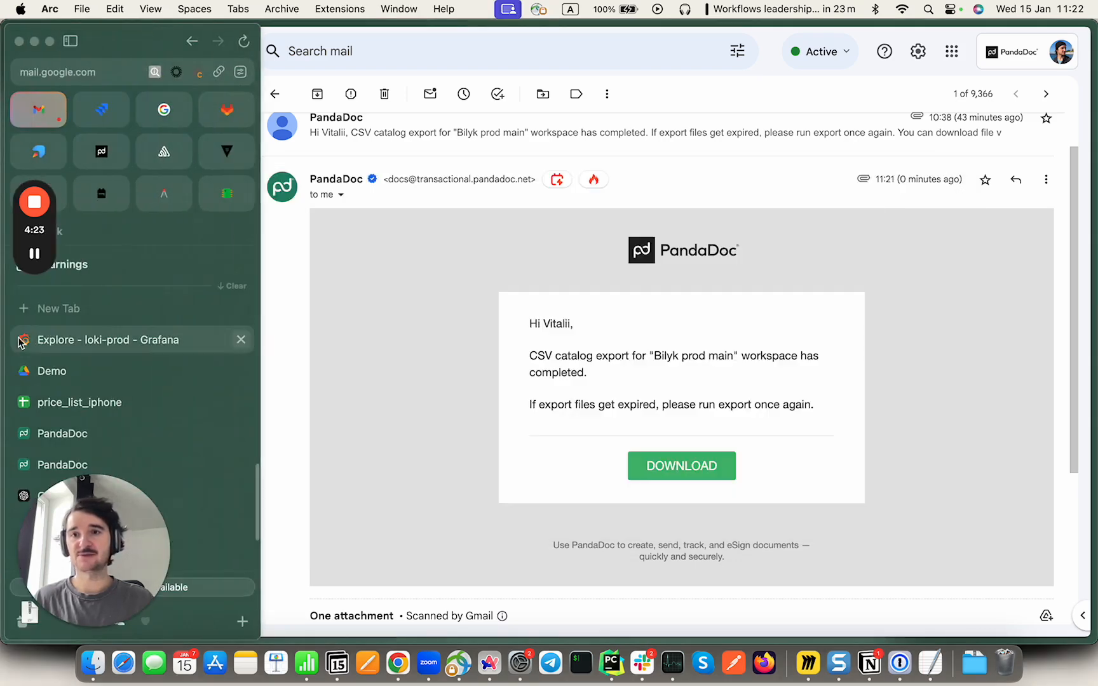
pyautogui.click(51, 371)
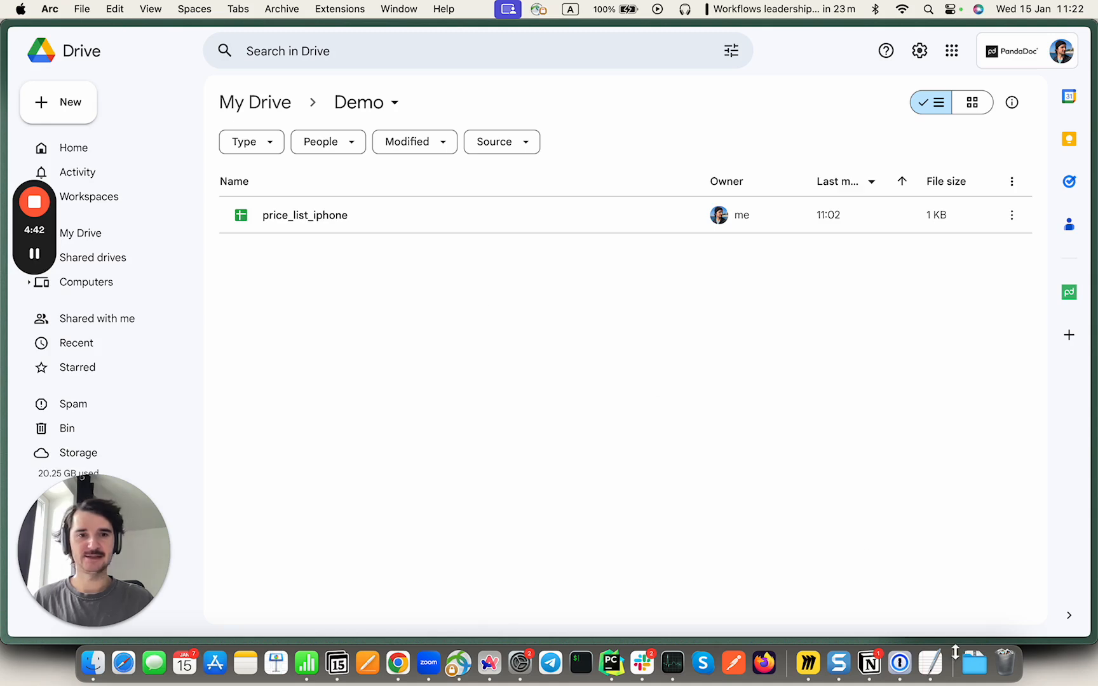
pyautogui.click(972, 662)
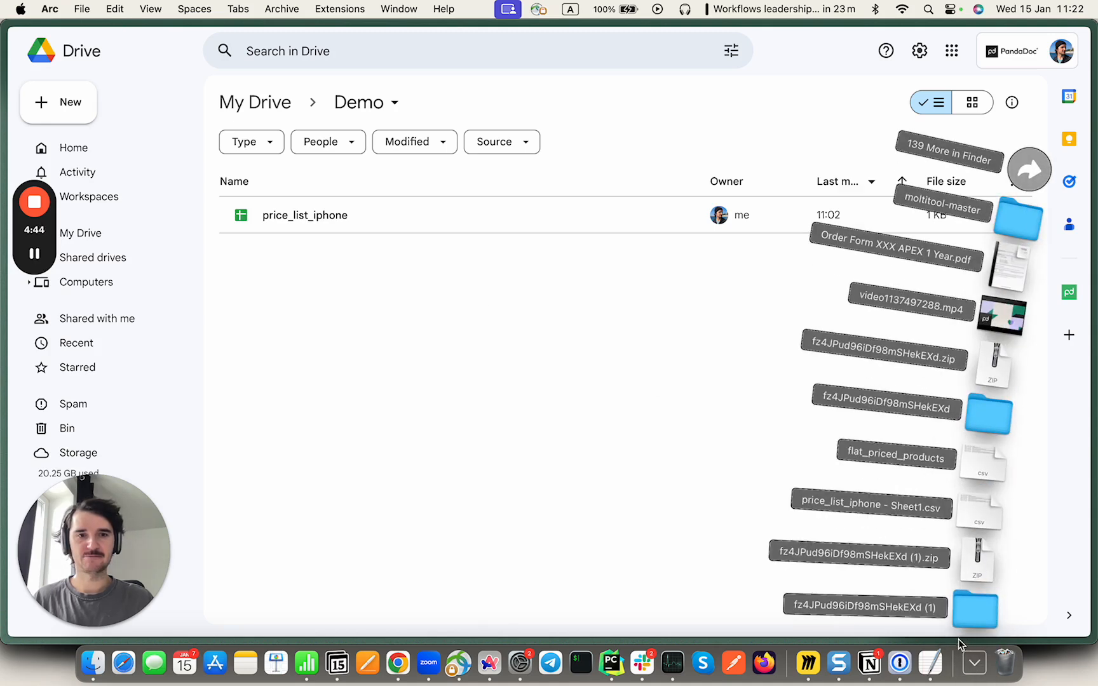
pyautogui.click(93, 663)
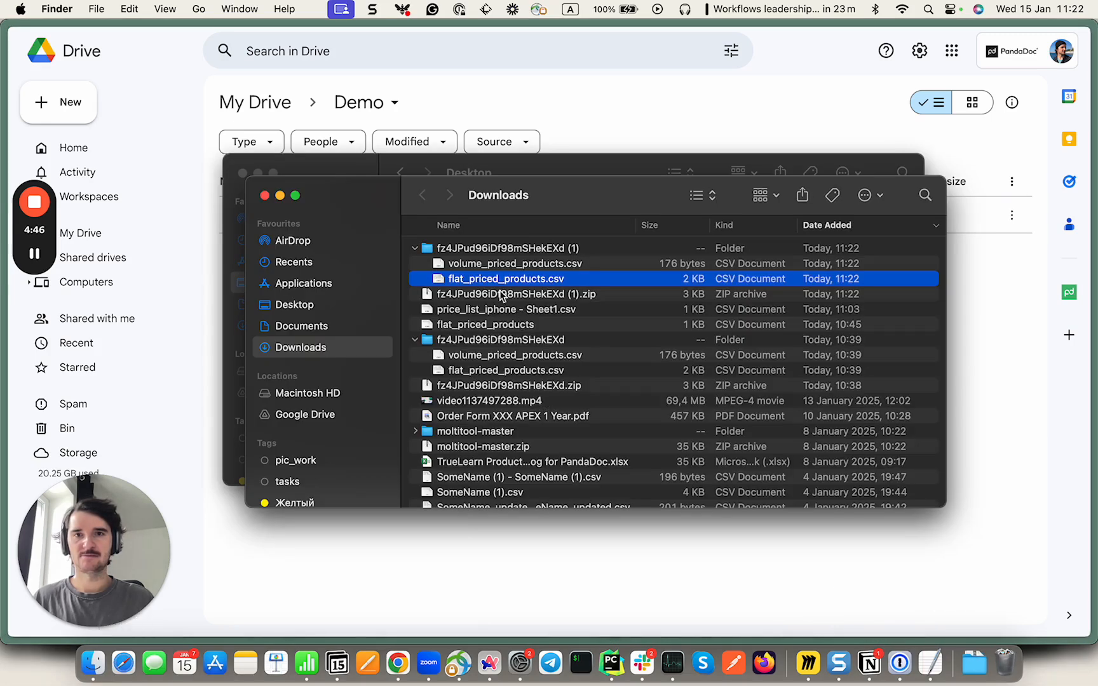
pyautogui.moveTo(472, 284); pyautogui.dragTo(998, 395)
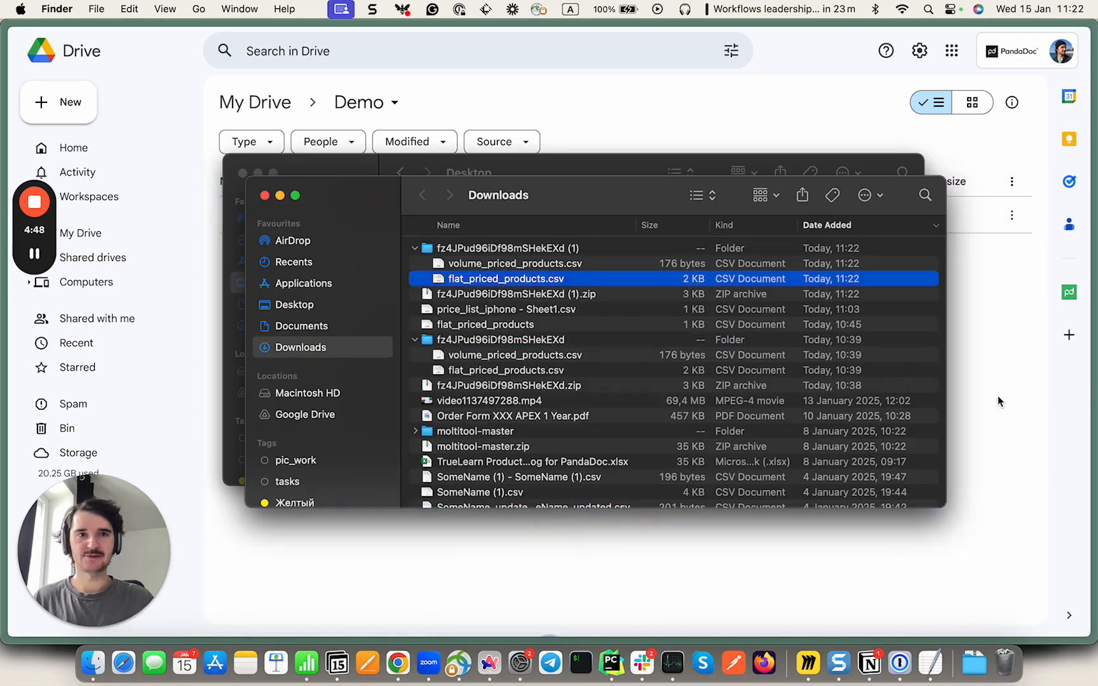
pyautogui.click(1000, 416)
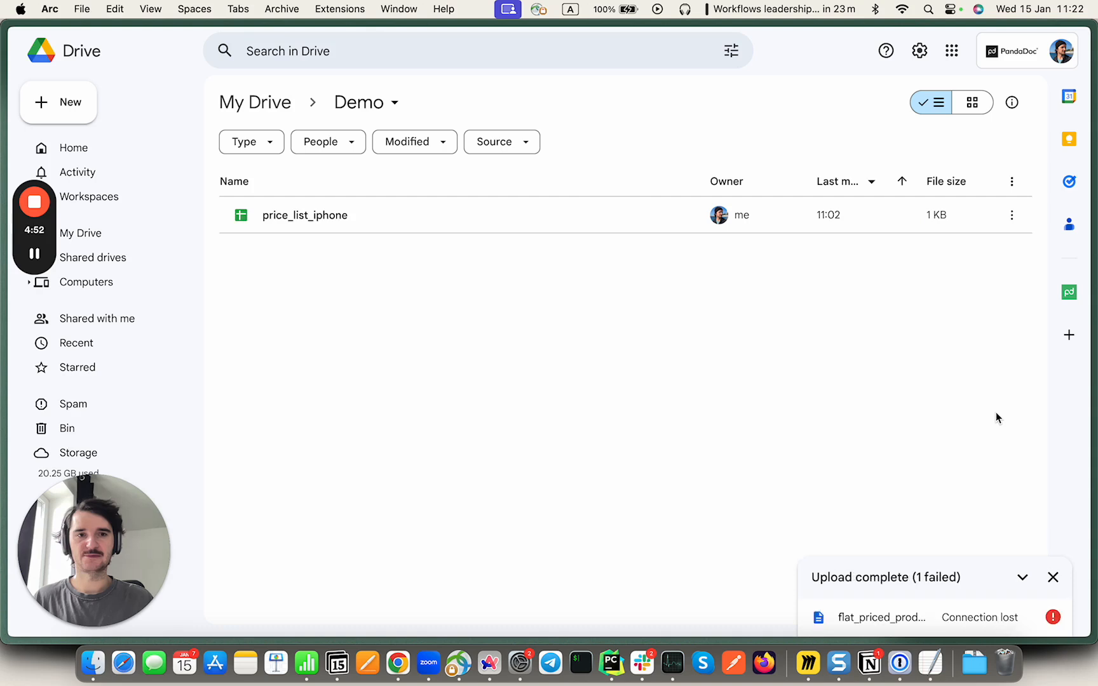
# Create a blank Google Sheets spreadsheet from the Demo folder and open the newly exported flat_priced_products.csv in Numbers.
pyautogui.click(56, 112)
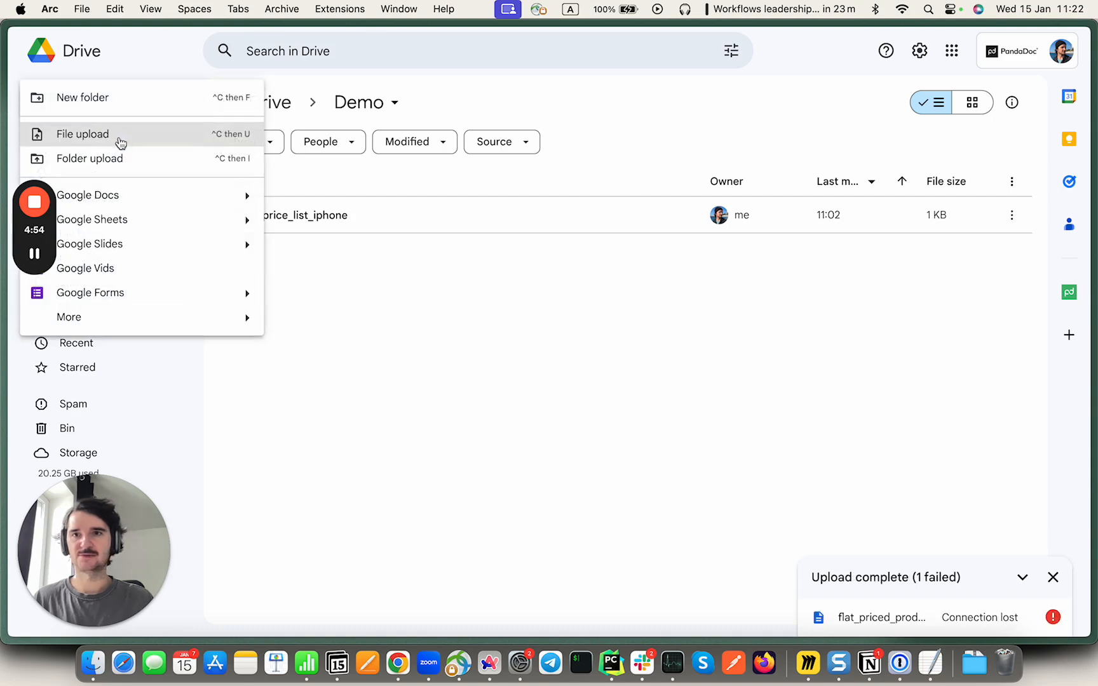
pyautogui.click(120, 222)
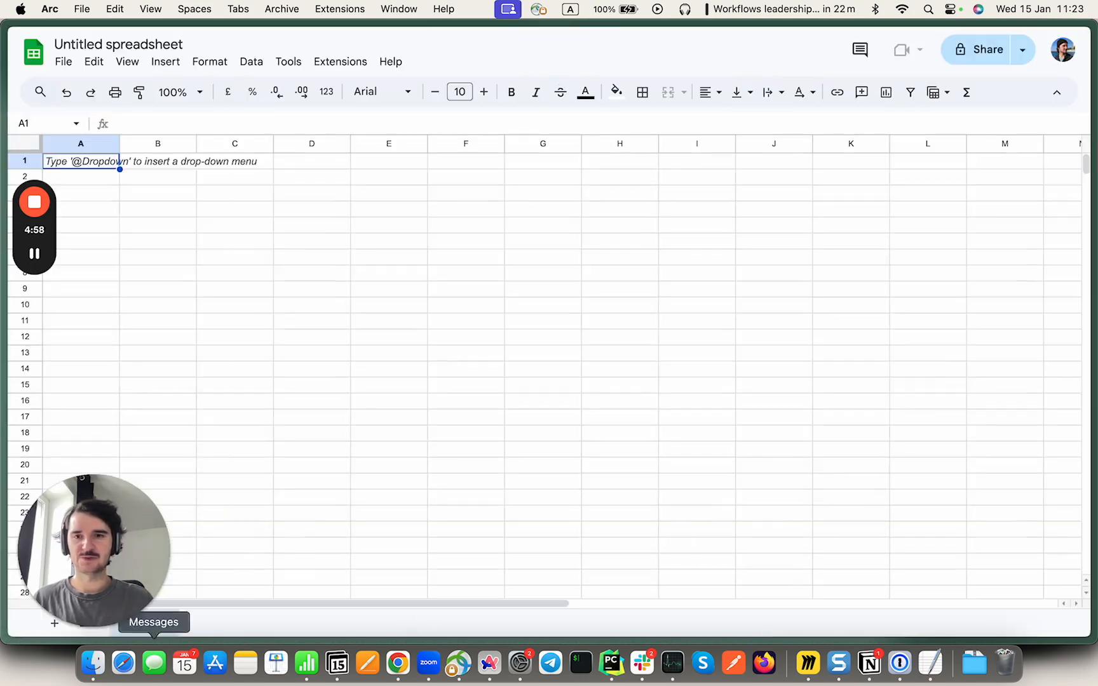
pyautogui.click(94, 671)
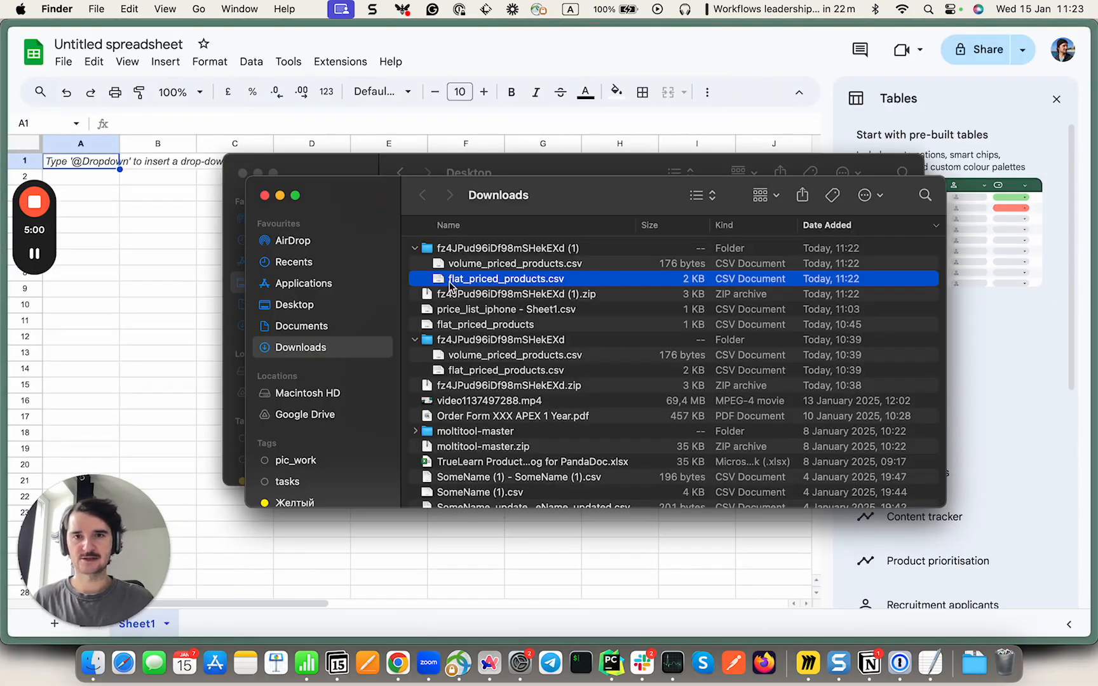
pyautogui.rightClick(450, 283)
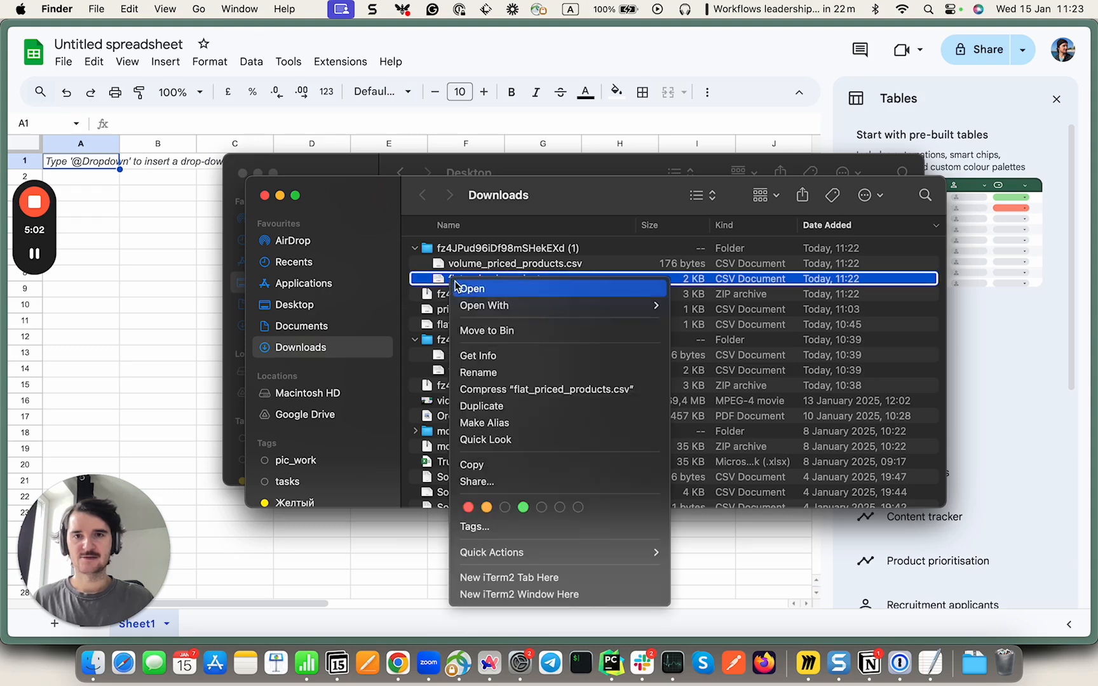
pyautogui.moveTo(515, 305)
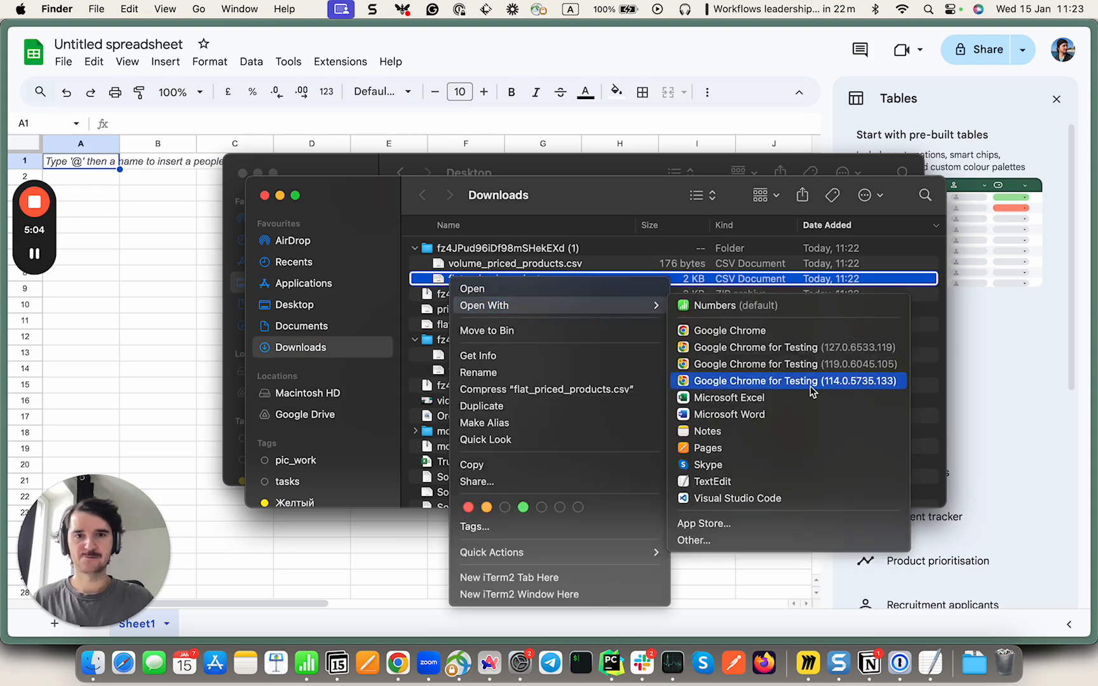
pyautogui.click(507, 291)
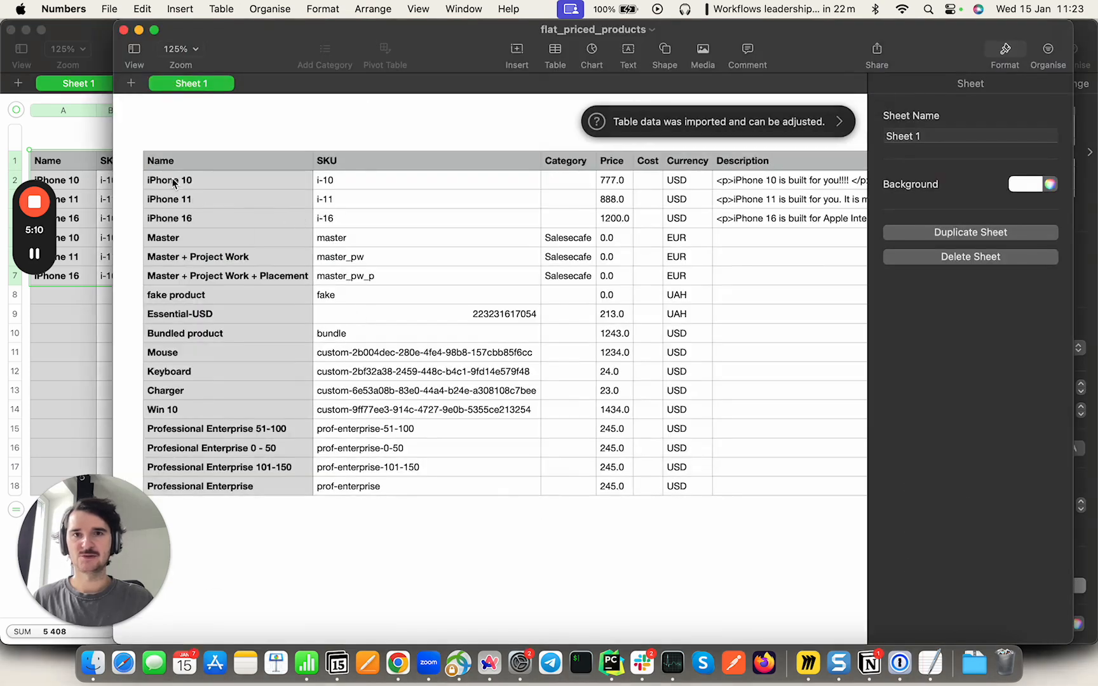
# Copy the header and the three iPhone rows with all columns from Numbers and paste them at A1 of the blank Google Sheets spreadsheet.
pyautogui.click(247, 204)
pyautogui.hscroll(3, 764, 228)
pyautogui.hscroll(15, 450, 188)
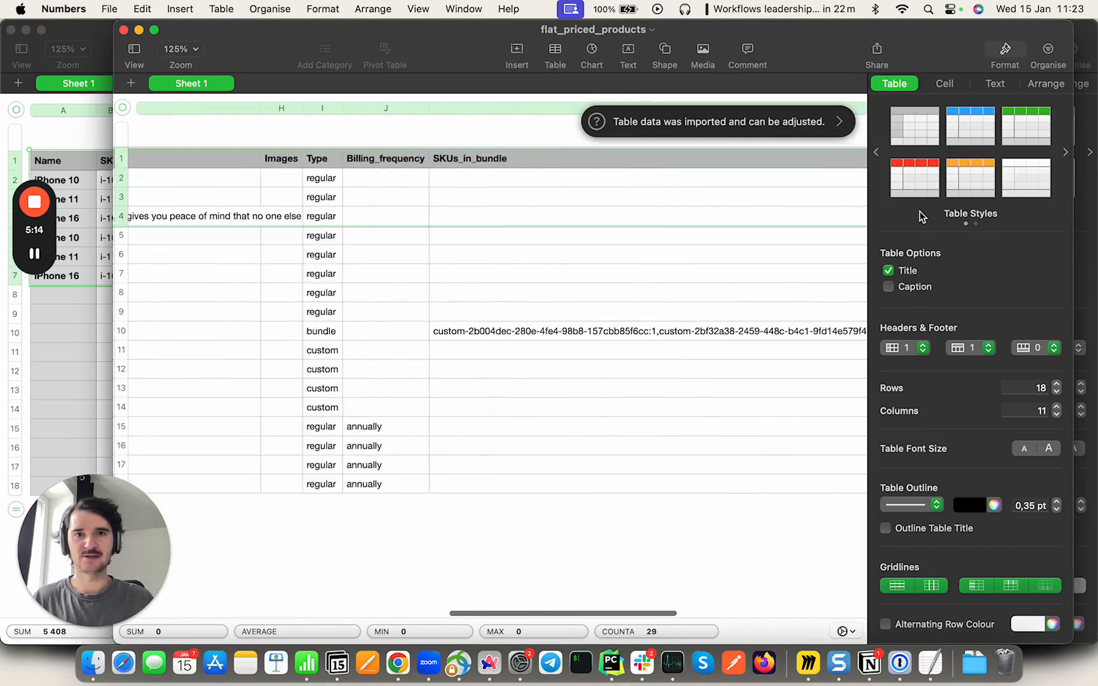
pyautogui.moveTo(451, 183); pyautogui.dragTo(464, 216)
pyautogui.scroll(-1, 463, 216)
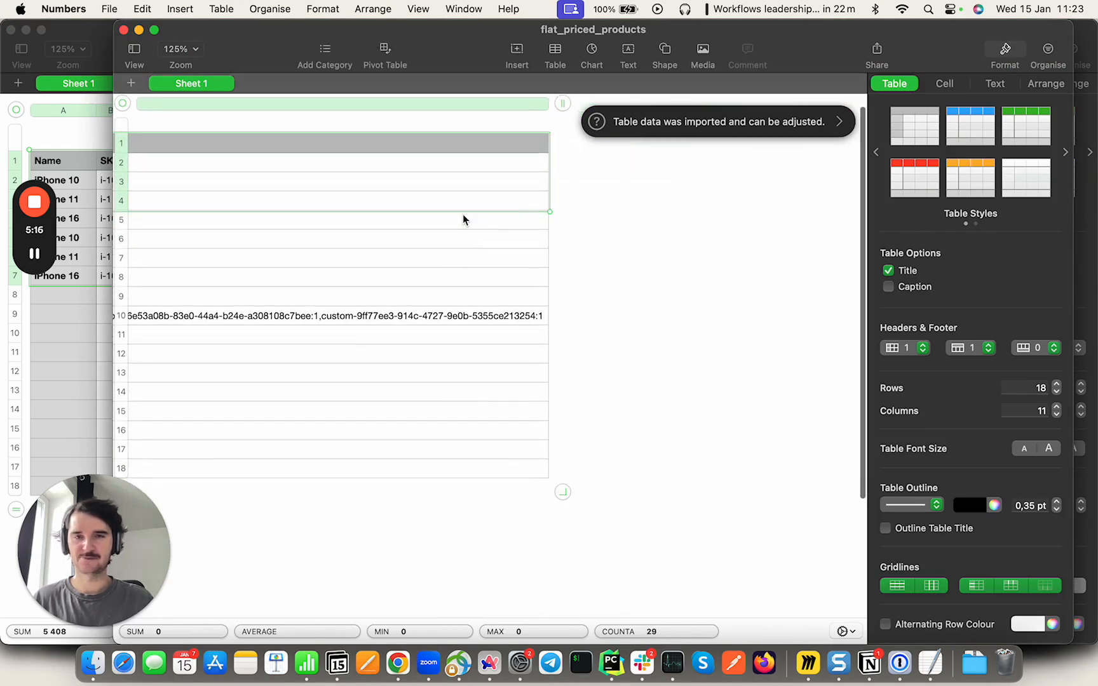
pyautogui.hscroll(-15, 464, 220)
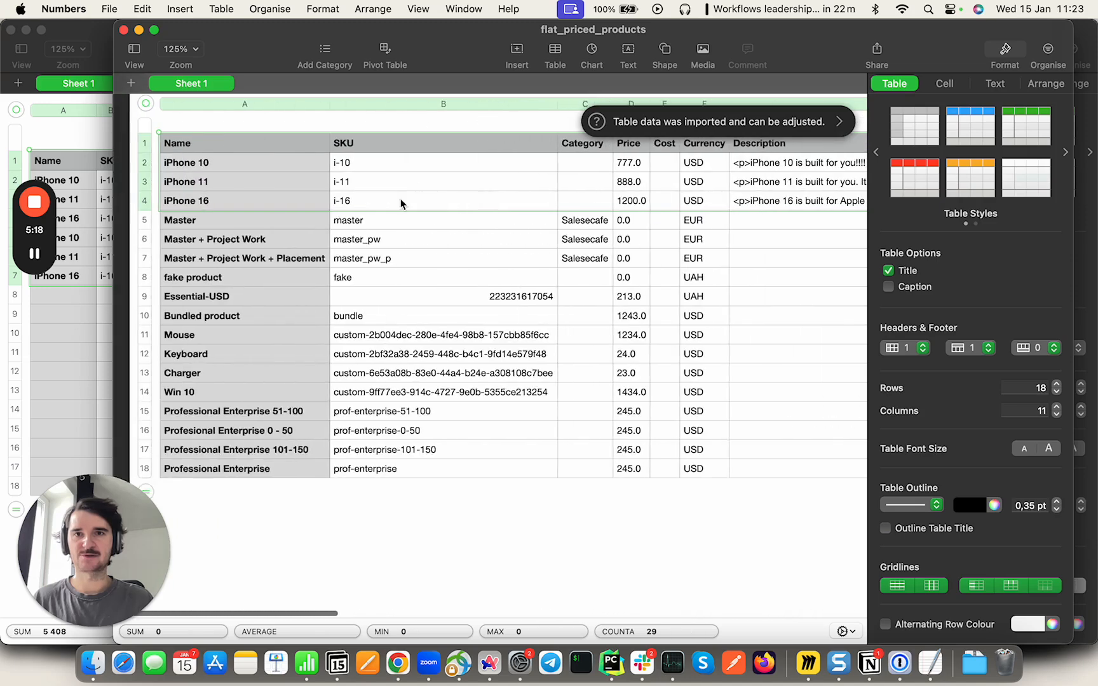
pyautogui.click(490, 664)
pyautogui.press('super+v')
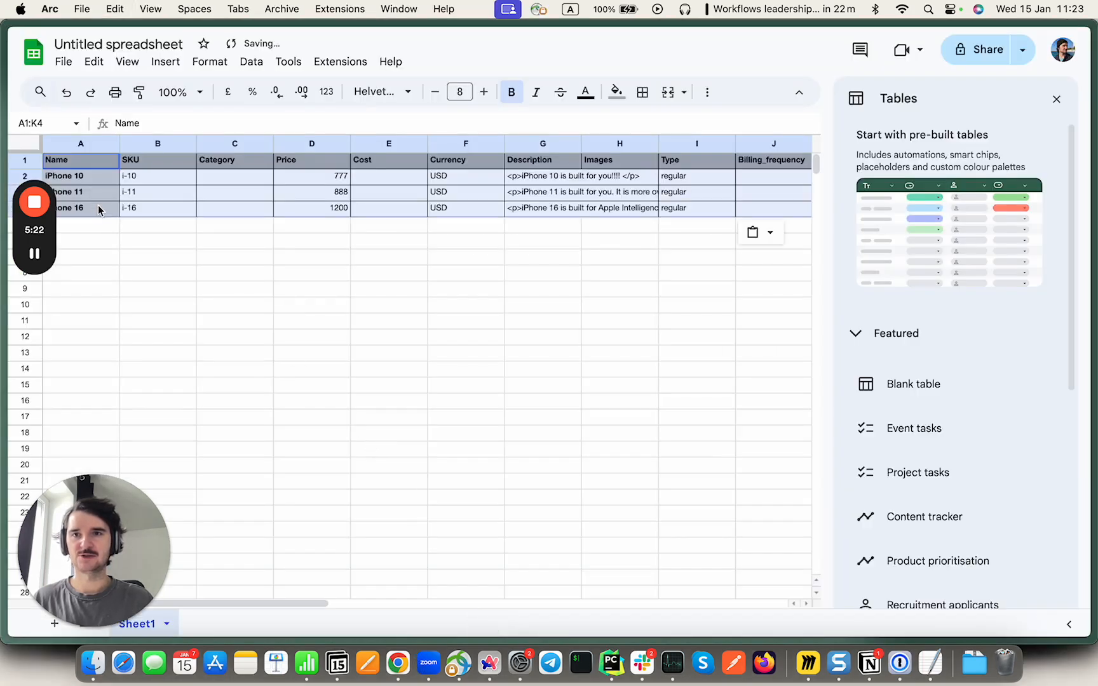
# Delete the Category and Cost columns from the pasted product table.
pyautogui.click(238, 173)
pyautogui.hotkey('ctrl', 'space')
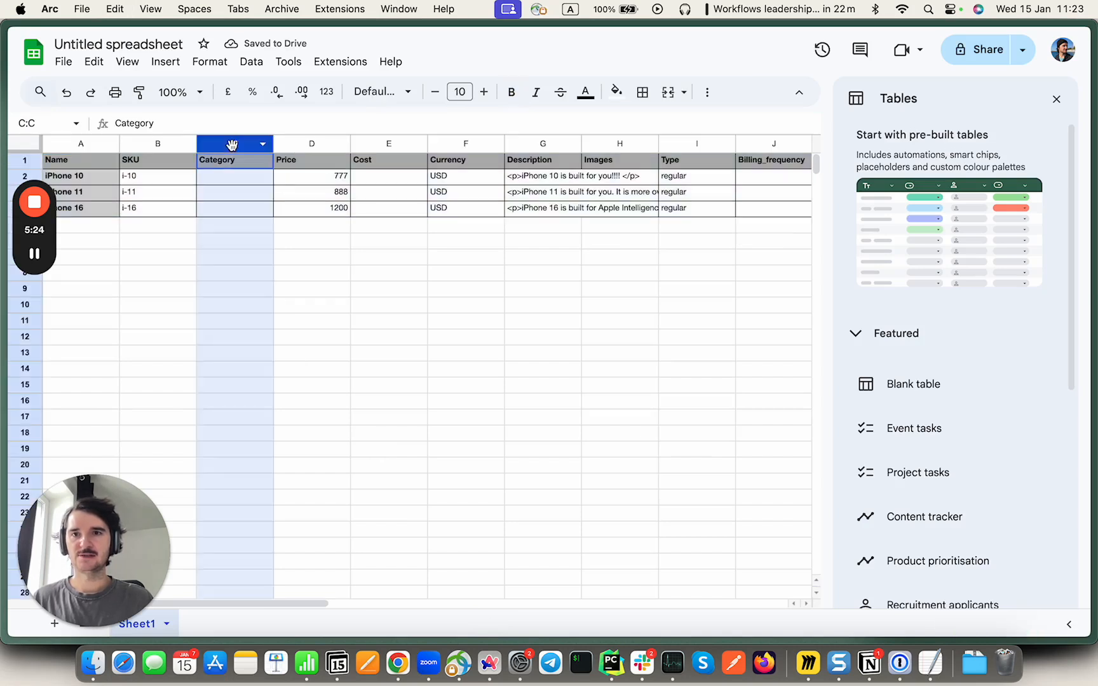
pyautogui.press('Delete')
pyautogui.rightClick(233, 147)
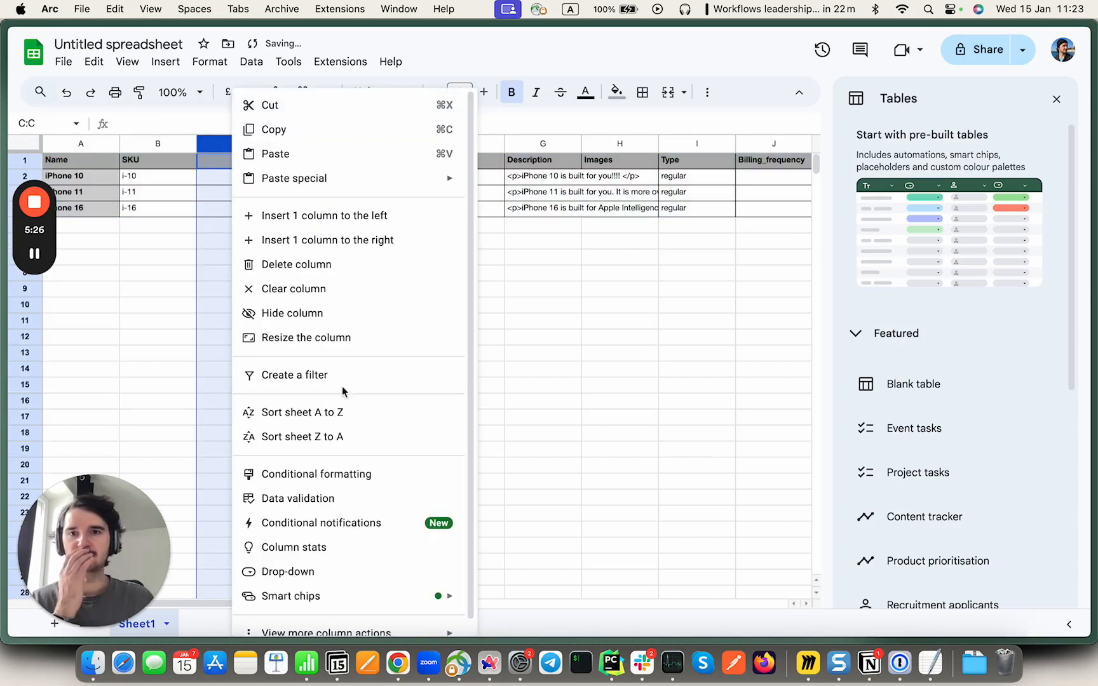
pyautogui.click(303, 268)
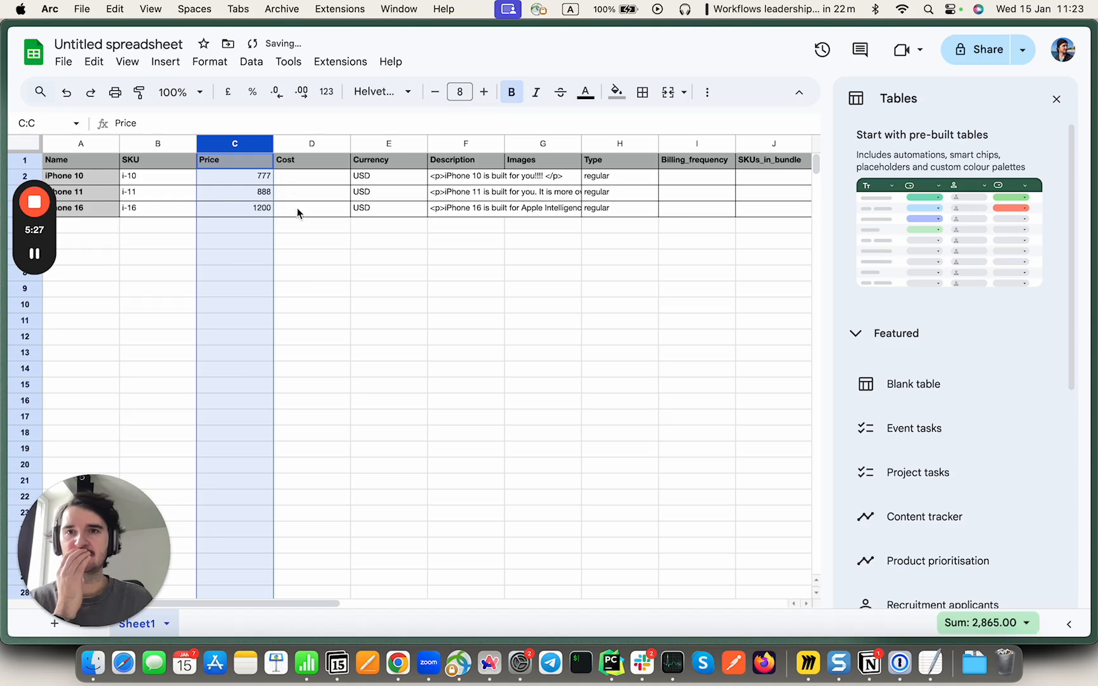
pyautogui.click(300, 143)
pyautogui.rightClick(300, 143)
pyautogui.click(357, 267)
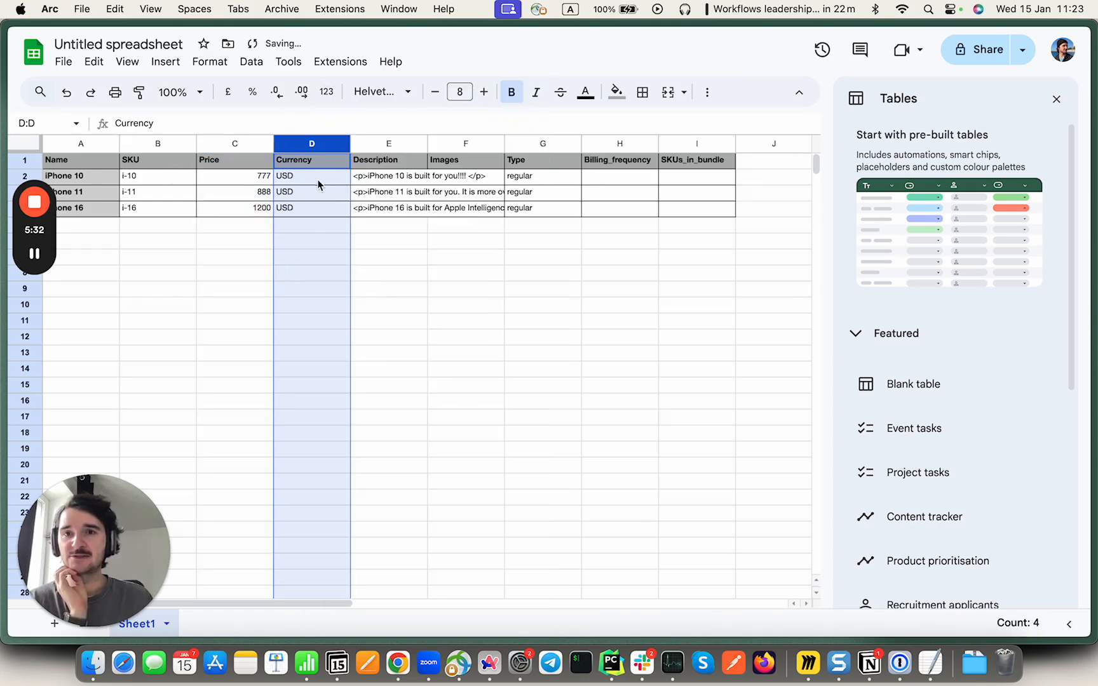
# Remove the Images, Type, Billing_frequency and SKUs_in_bundle columns from the product table.
pyautogui.rightClick(452, 145)
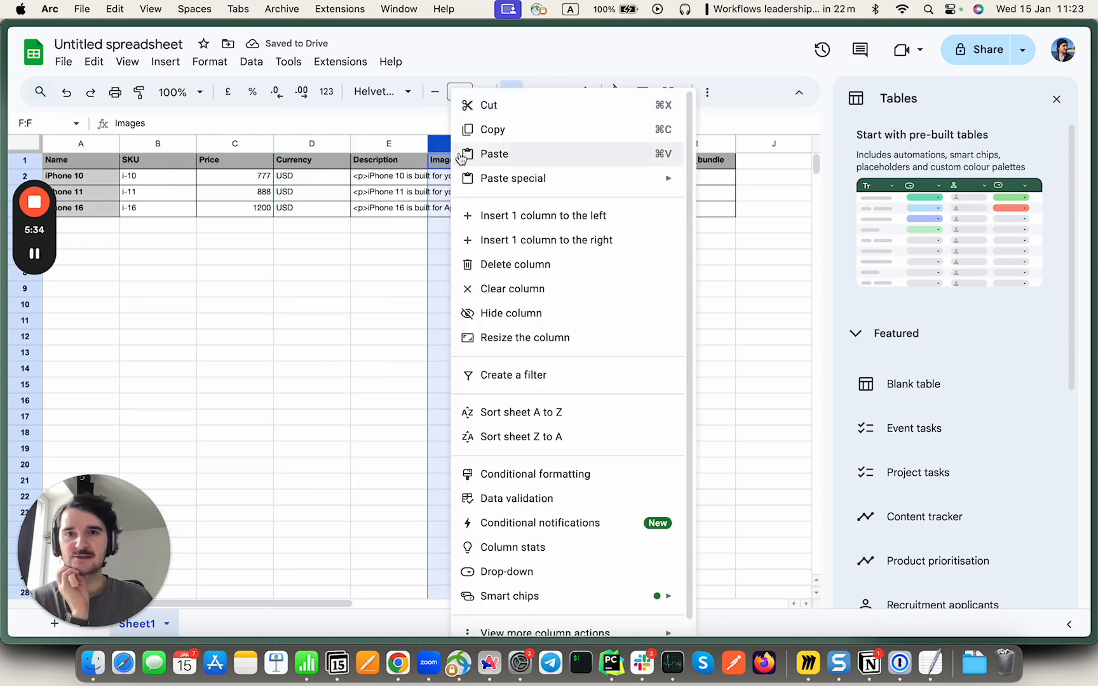
pyautogui.click(519, 267)
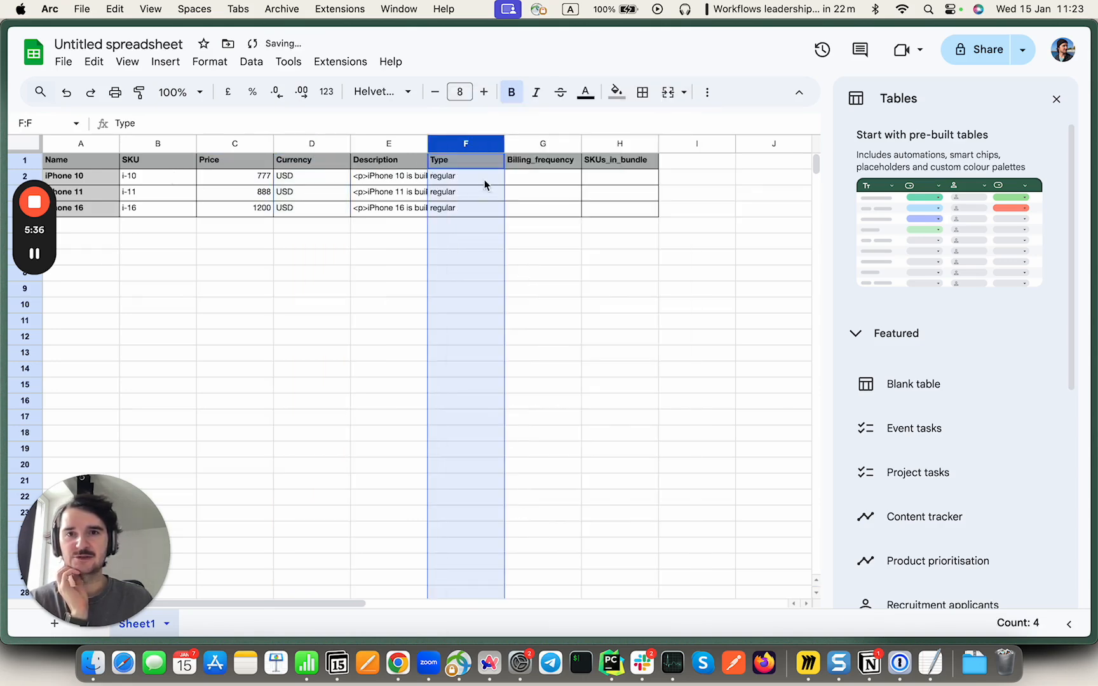
pyautogui.moveTo(456, 141)
pyautogui.mouseDown()
pyautogui.moveTo(620, 142)
pyautogui.moveTo(464, 141)
pyautogui.mouseUp()
pyautogui.moveTo(591, 143); pyautogui.dragTo(463, 142)
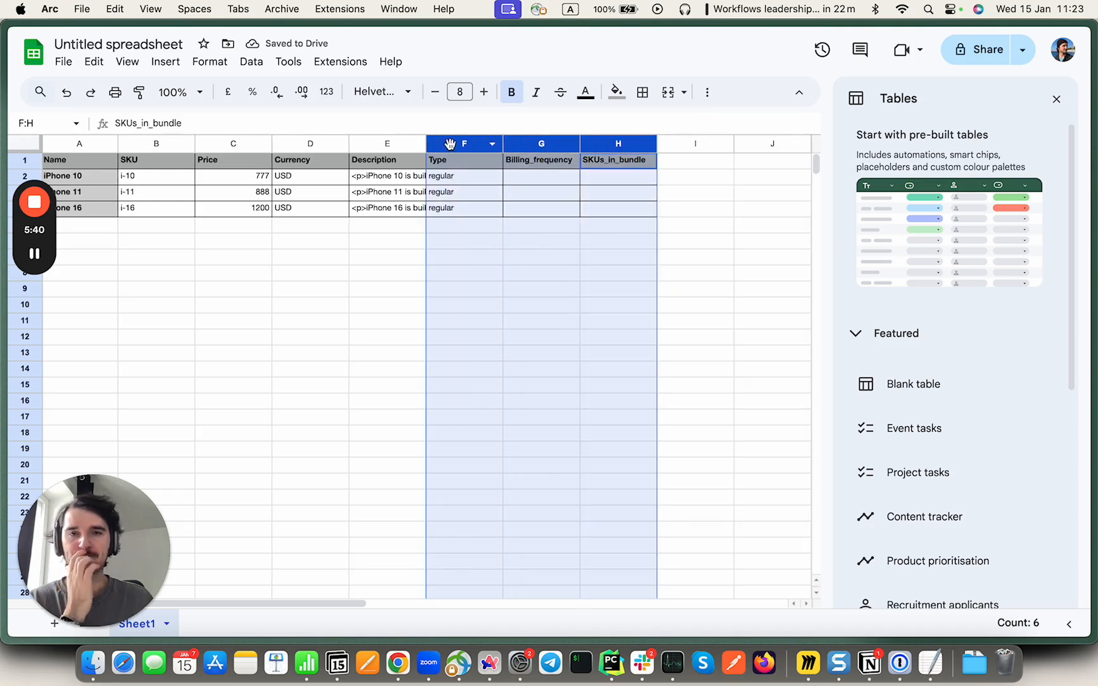
pyautogui.rightClick(448, 141)
pyautogui.click(483, 288)
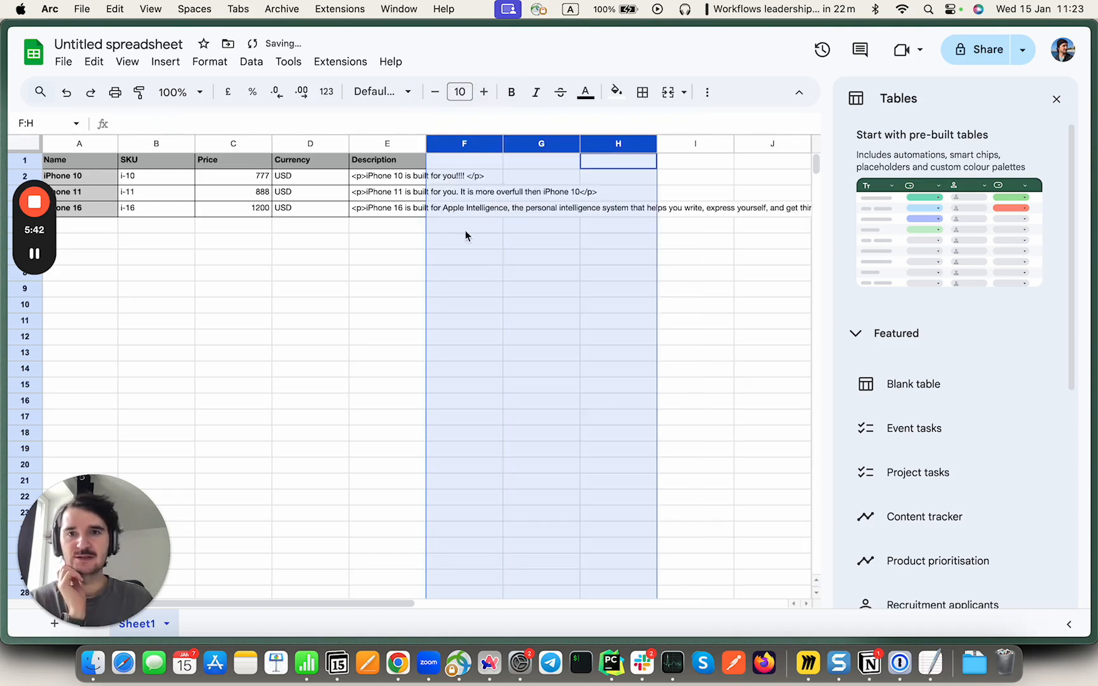
# Delete the Name column from the product table and widen the Description column.
pyautogui.moveTo(388, 160); pyautogui.dragTo(388, 207)
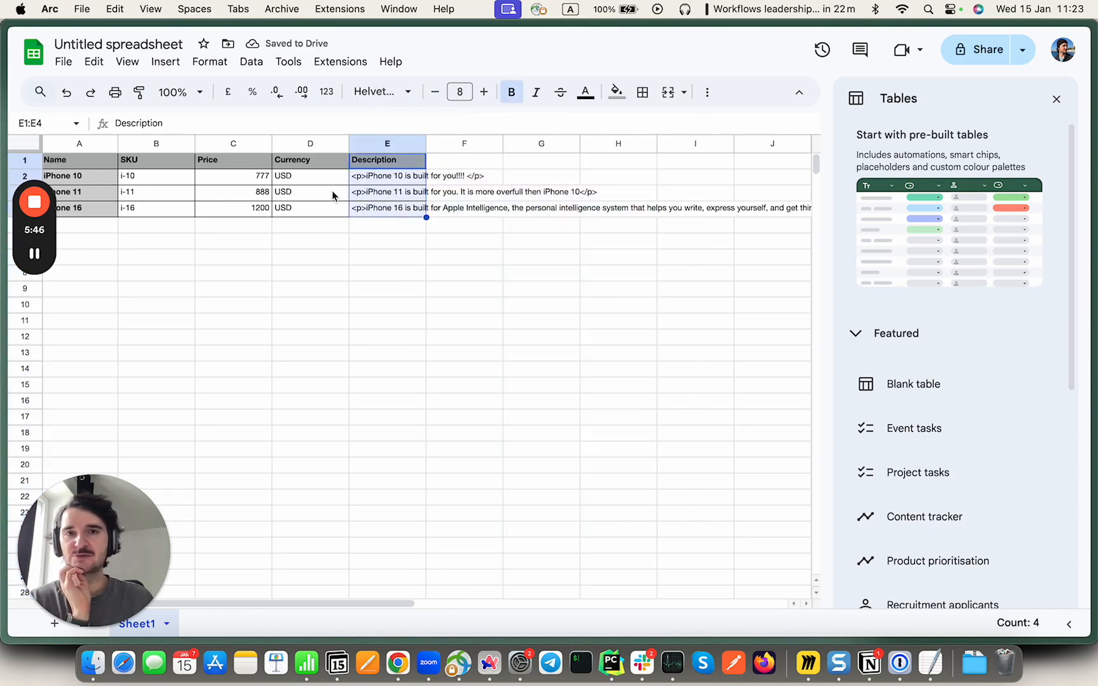
pyautogui.moveTo(306, 160); pyautogui.dragTo(301, 209)
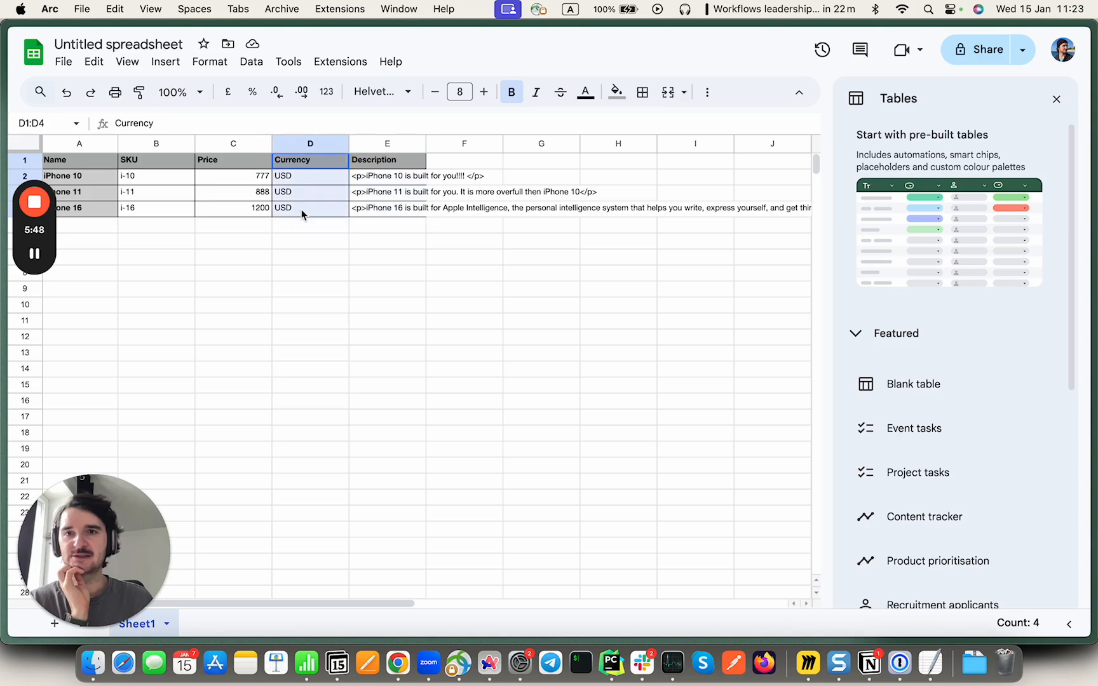
pyautogui.moveTo(226, 156); pyautogui.dragTo(227, 204)
pyautogui.moveTo(170, 166); pyautogui.dragTo(153, 208)
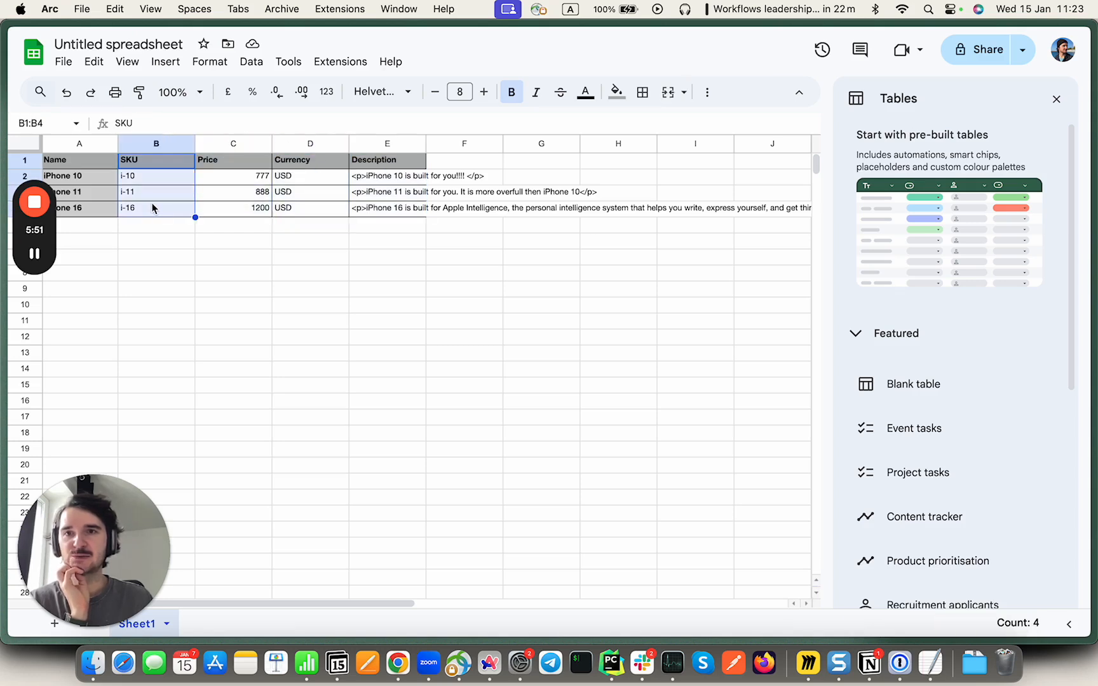
pyautogui.click(75, 148)
pyautogui.rightClick(76, 148)
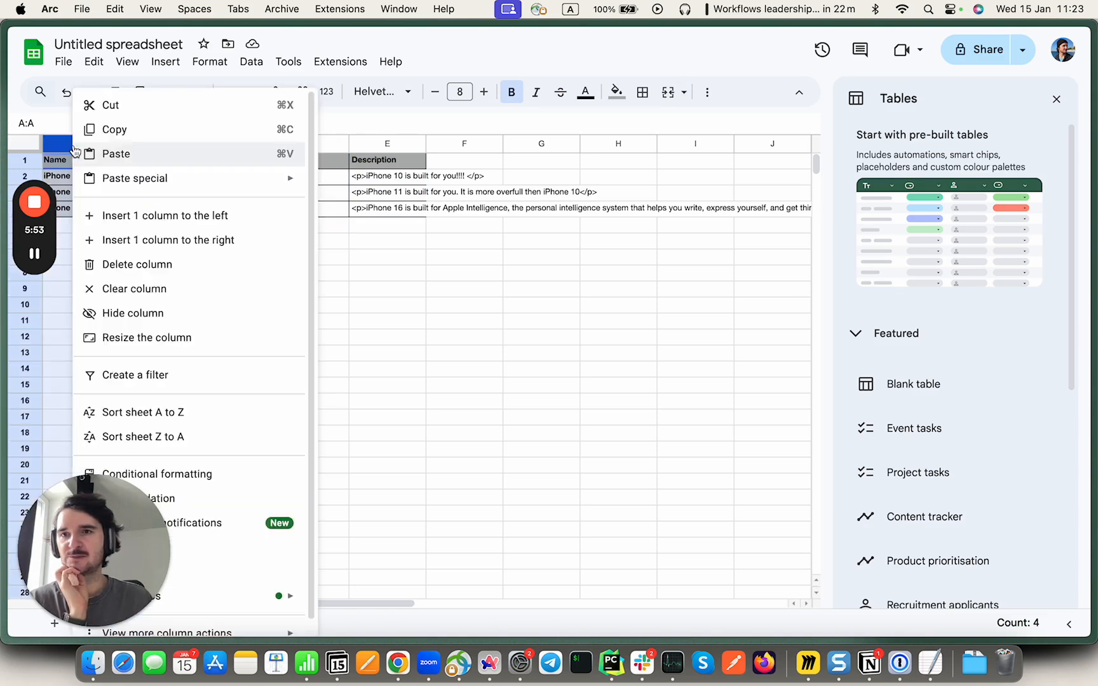
pyautogui.click(159, 278)
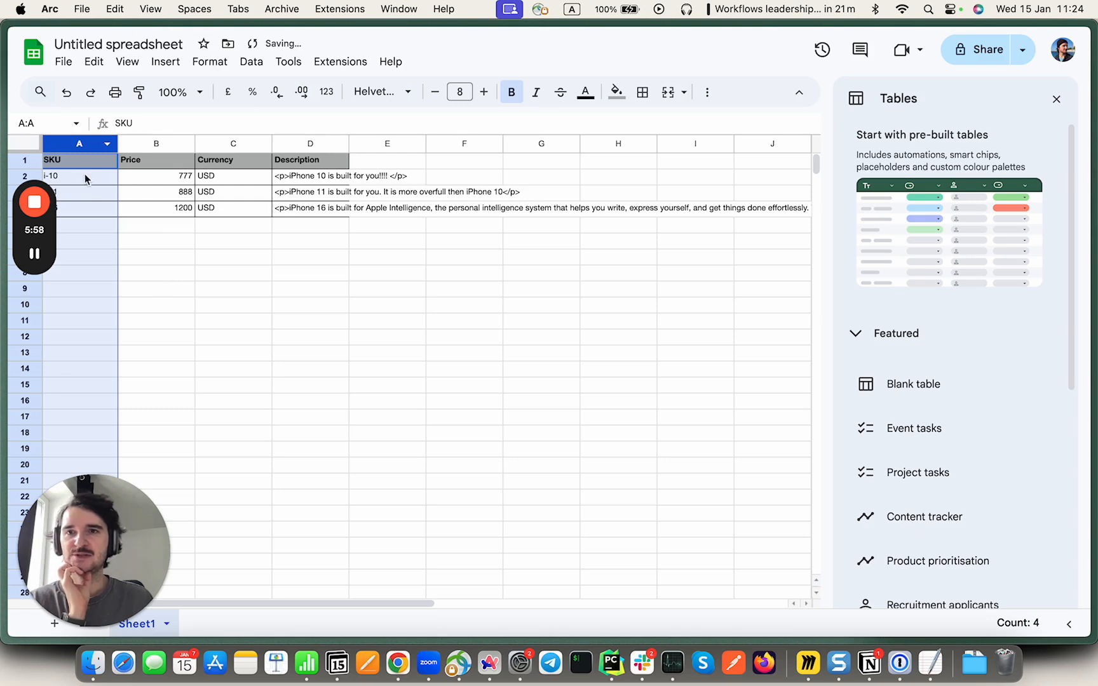
pyautogui.moveTo(349, 145); pyautogui.dragTo(511, 143)
# Duplicate the SKU, Price and Currency cells of the three products (A2:C4) into the rows directly below, starting at A5.
pyautogui.moveTo(90, 172); pyautogui.dragTo(242, 213)
pyautogui.press('super+c')
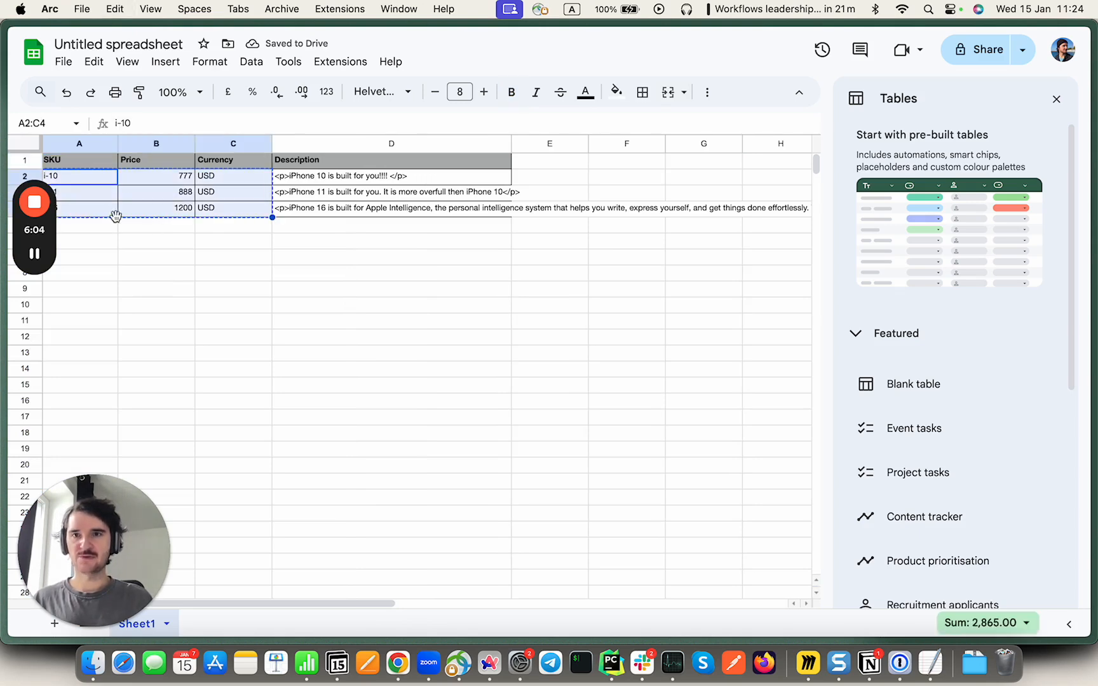
pyautogui.click(102, 229)
pyautogui.press('super+v')
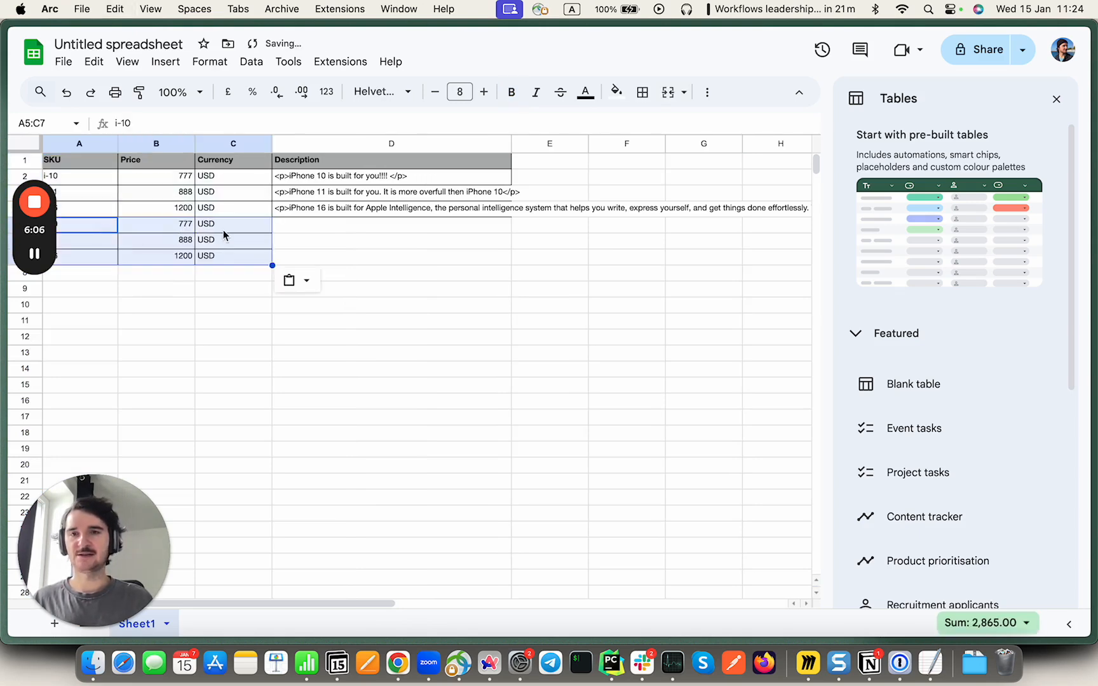
# Change the currency of the three duplicated rows in C5:C7 to EUR.
pyautogui.doubleClick(222, 225)
pyautogui.press('BackSpace')
pyautogui.write('EUR')
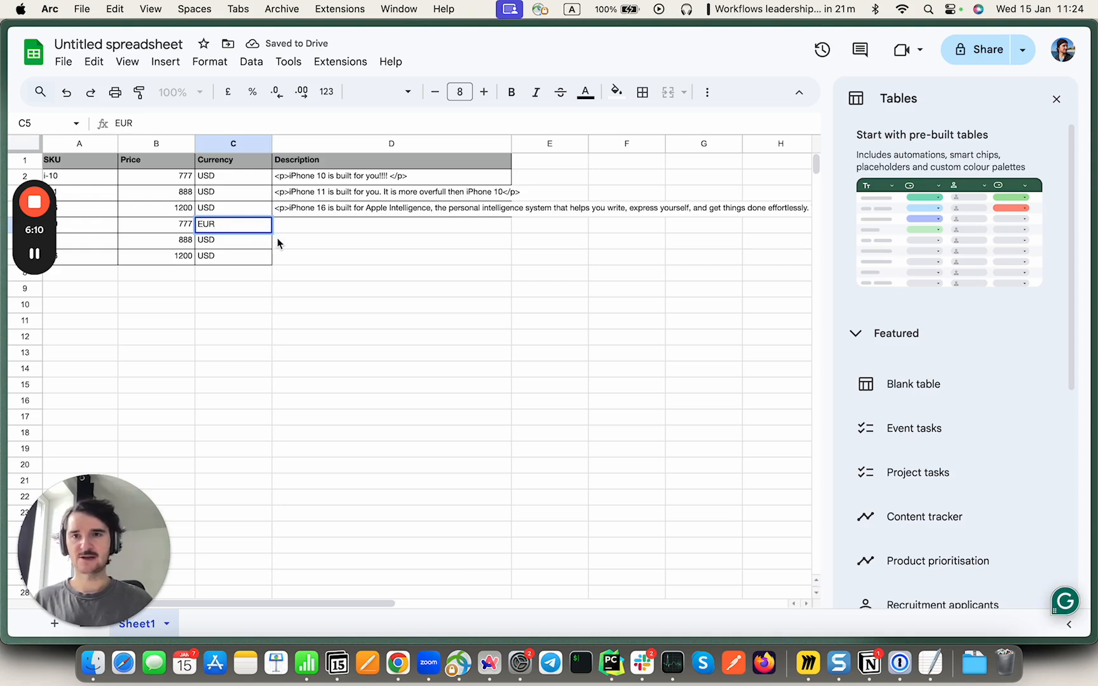
pyautogui.click(277, 239)
pyautogui.click(249, 228)
pyautogui.press('super+c')
pyautogui.click(228, 242)
pyautogui.press('super+v')
pyautogui.click(220, 256)
pyautogui.press('super+v')
# Set the prices of the three EUR rows in B5:B7 to 666, 777 and 1110.
pyautogui.click(188, 226)
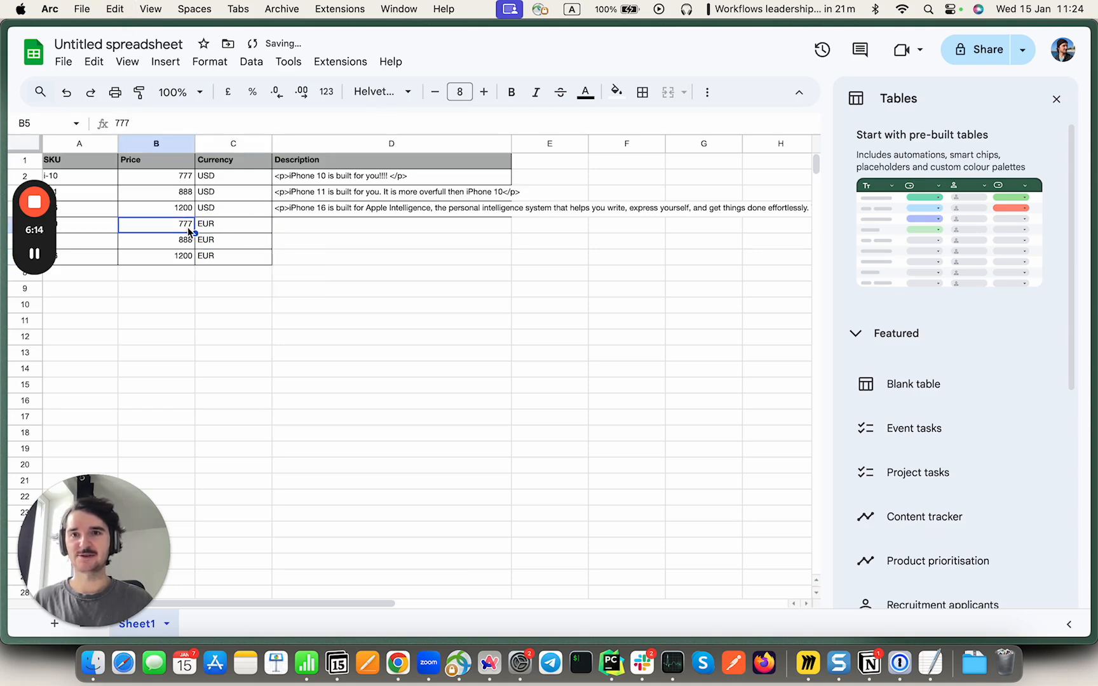
pyautogui.write('666')
pyautogui.press('Return')
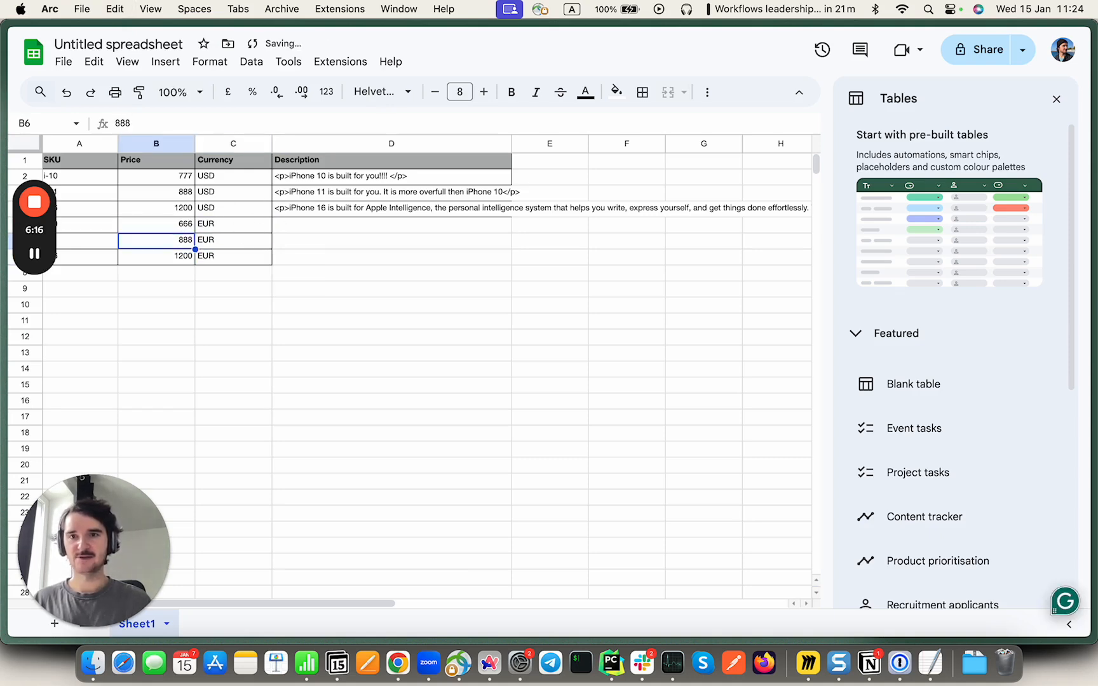
pyautogui.write('777')
pyautogui.press('Return')
pyautogui.write('111')
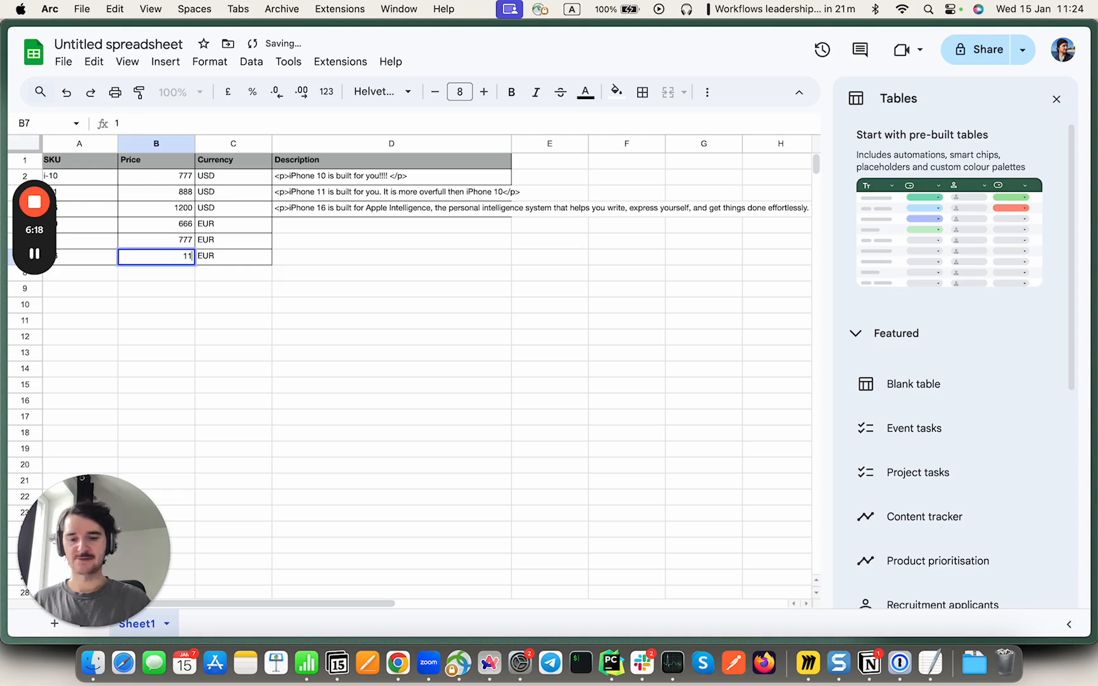
pyautogui.press('Return')
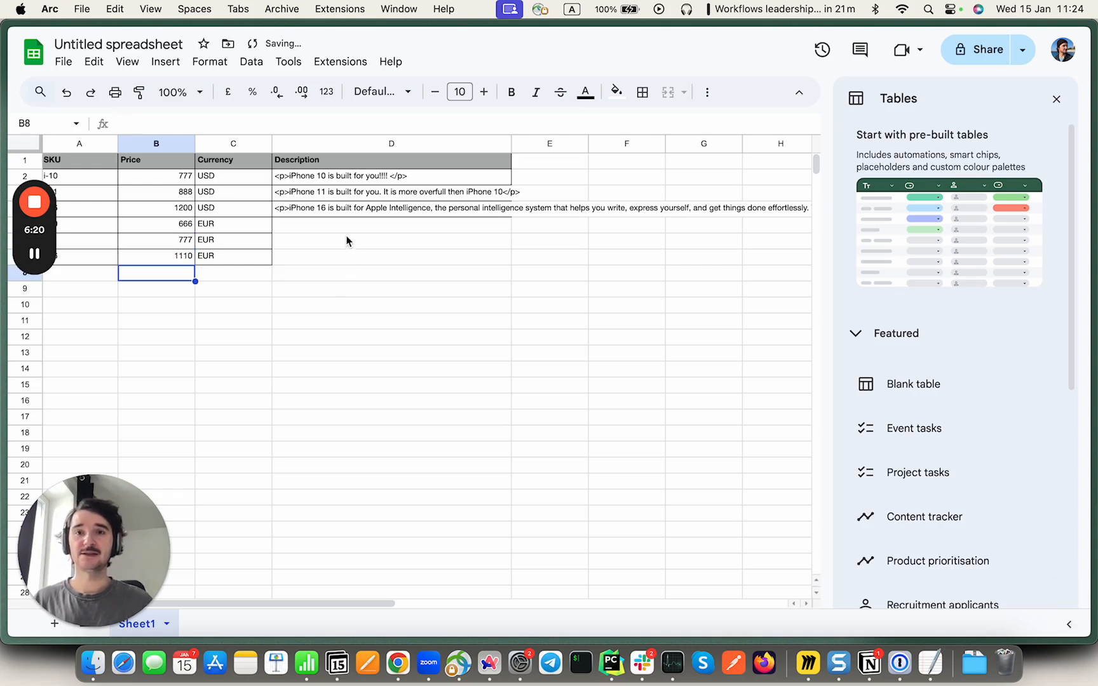
pyautogui.moveTo(337, 176); pyautogui.dragTo(334, 211)
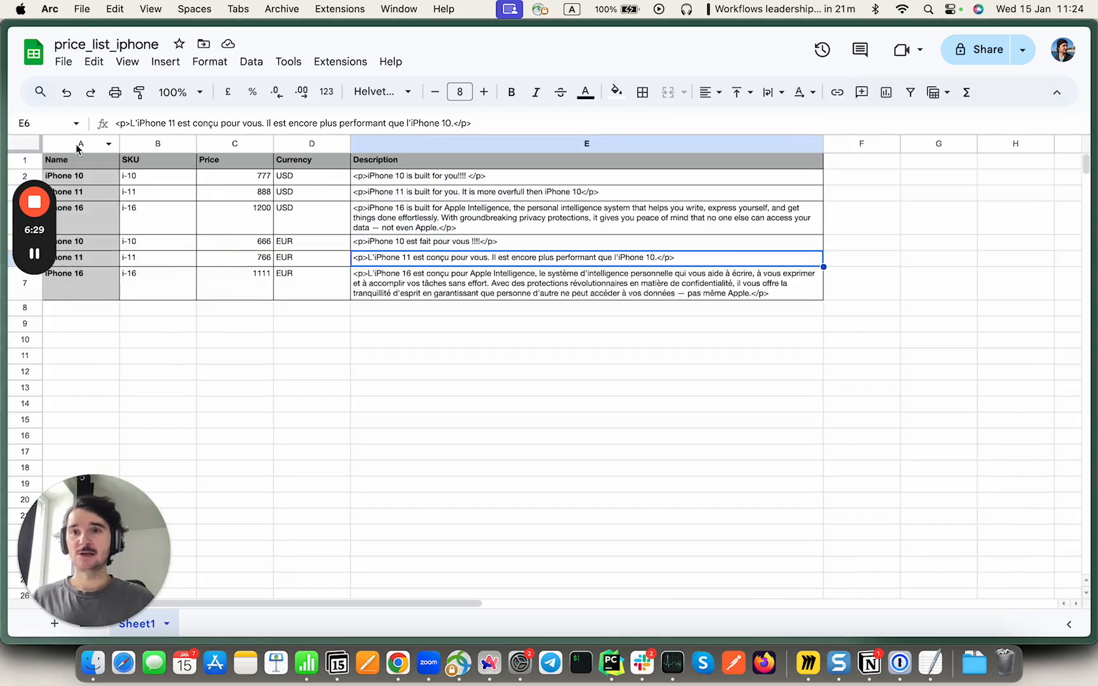
# Delete the Name column from the prepared price_list_iphone spreadsheet so that SKU is the first column.
pyautogui.rightClick(77, 148)
pyautogui.click(148, 275)
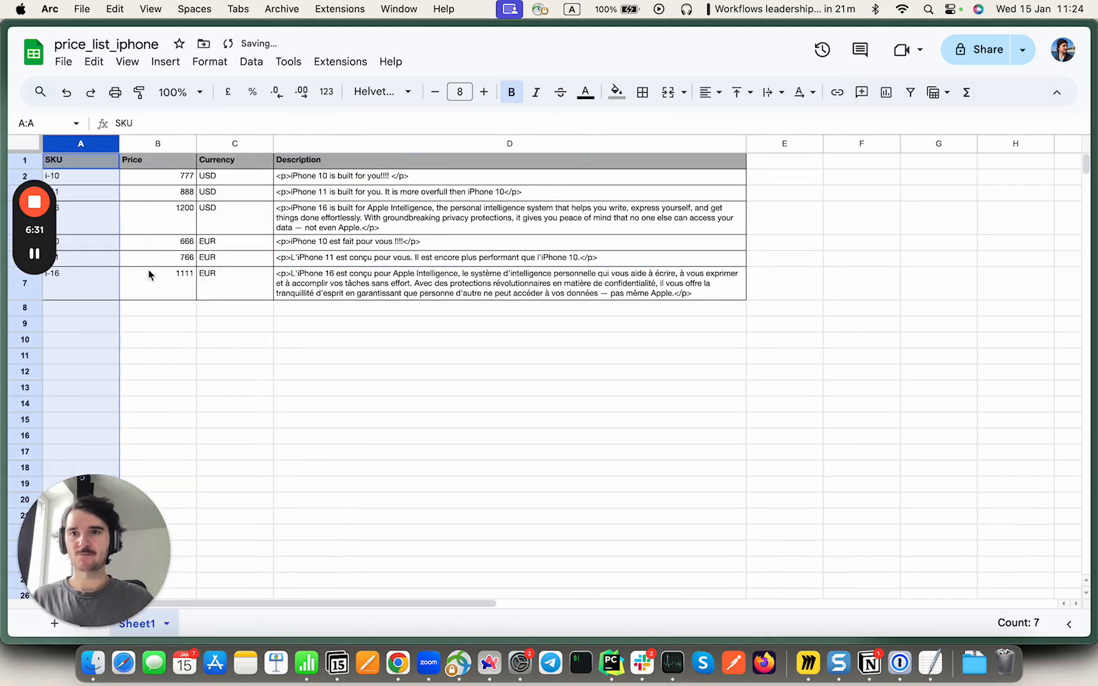
pyautogui.click(153, 259)
pyautogui.moveTo(86, 163); pyautogui.dragTo(946, 138)
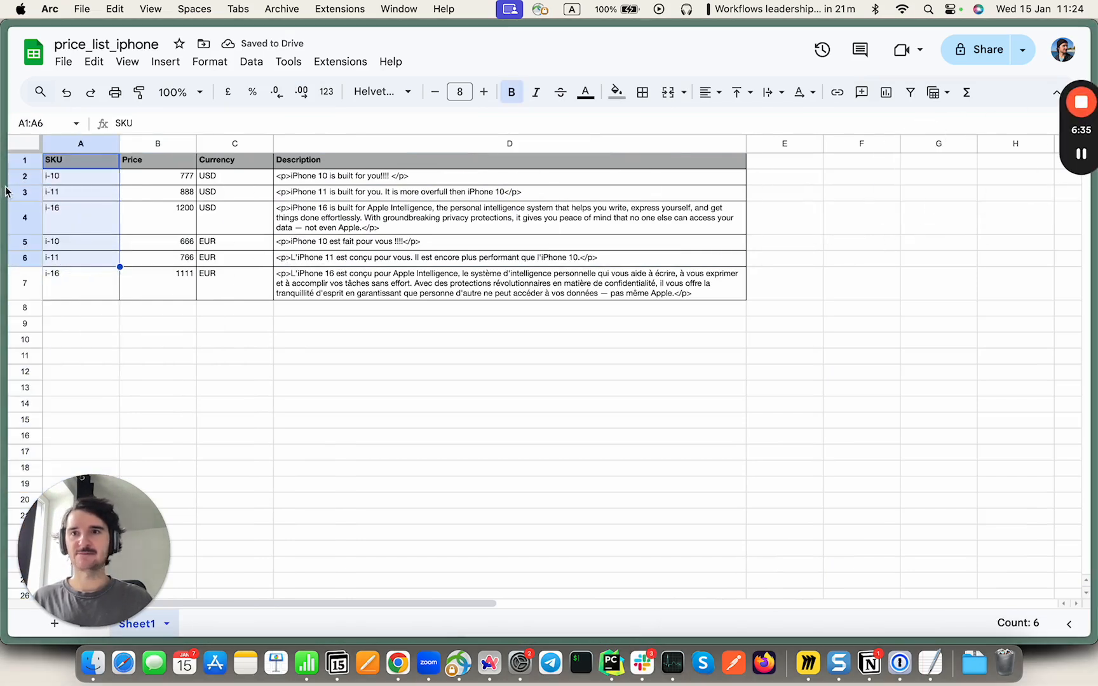
# Search the price_list_iphone sheet for the SKU i-10 and cycle through the matches.
pyautogui.click(69, 178)
pyautogui.press('super+f')
pyautogui.write('i-10')
pyautogui.press('Return')
pyautogui.press('Return')
pyautogui.press('Return')
pyautogui.press('Return')
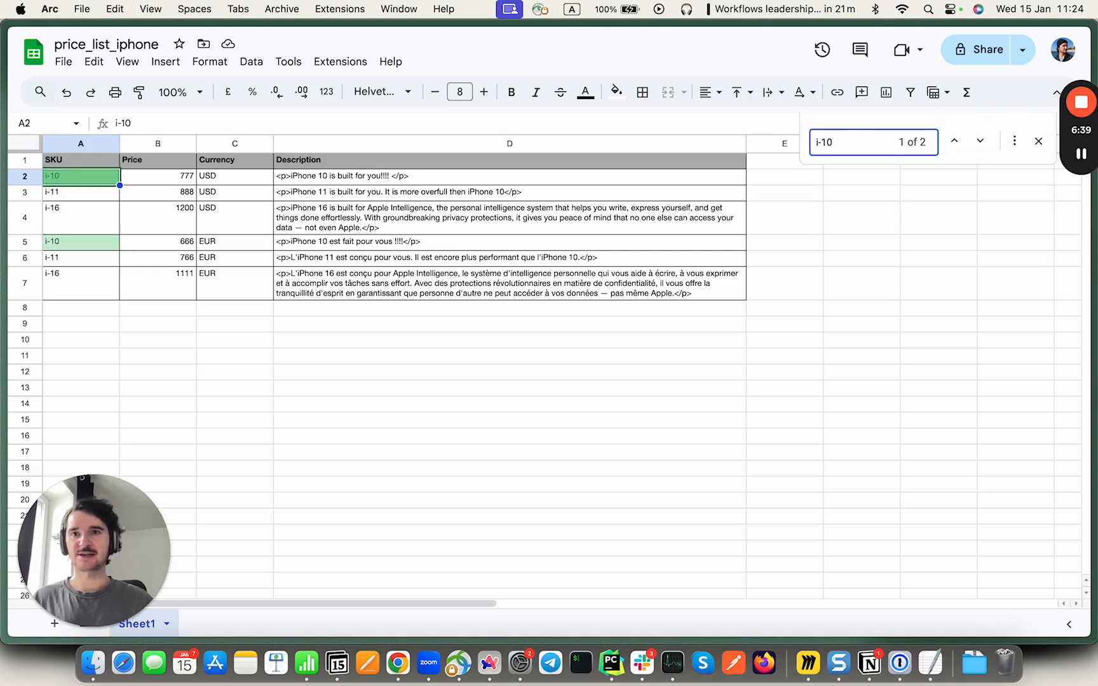
# Compare the price, currency and description of the USD and EUR rows for SKU i-10.
pyautogui.click(187, 181)
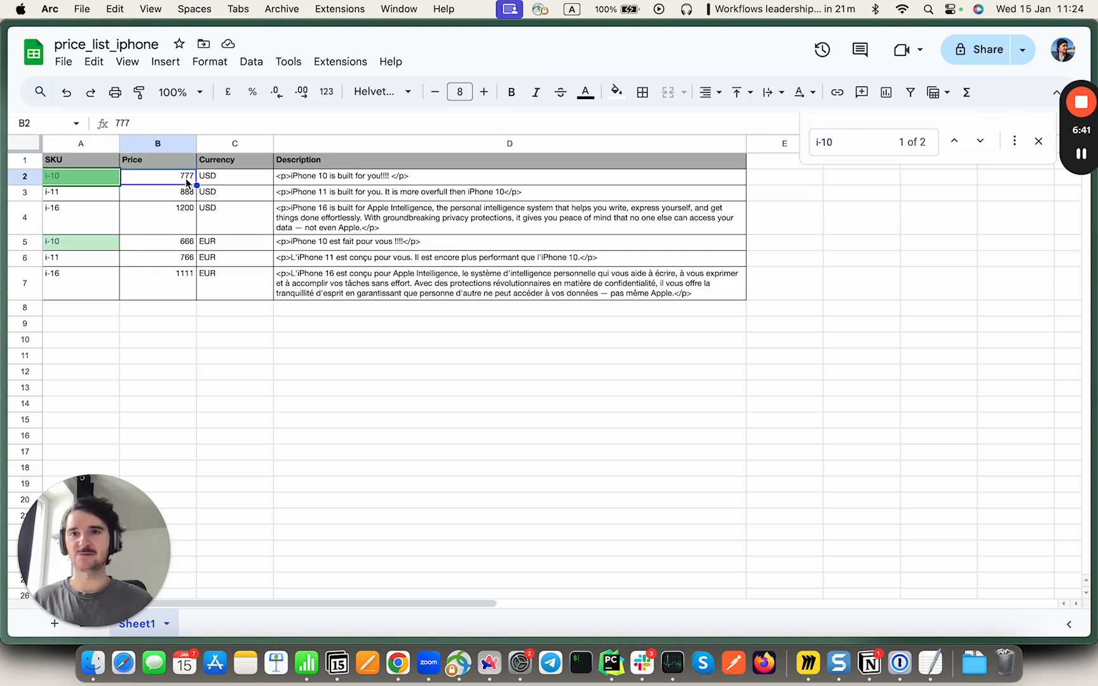
pyautogui.click(186, 243)
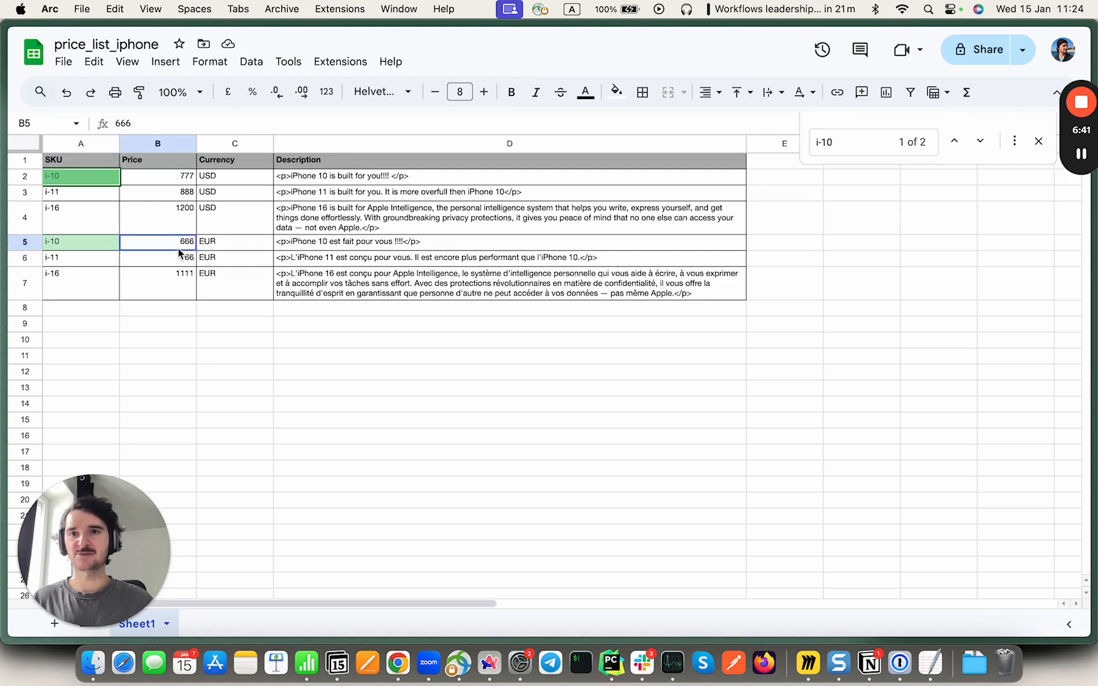
pyautogui.click(216, 178)
pyautogui.click(222, 248)
pyautogui.click(322, 175)
pyautogui.click(315, 245)
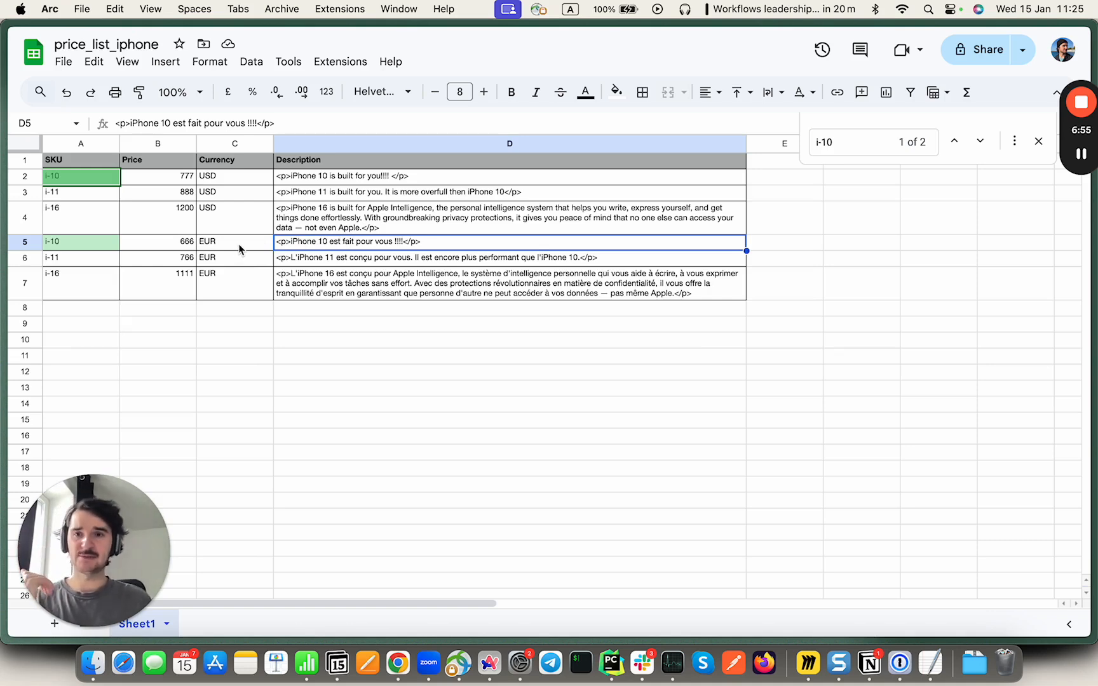
pyautogui.moveTo(323, 181); pyautogui.dragTo(116, 181)
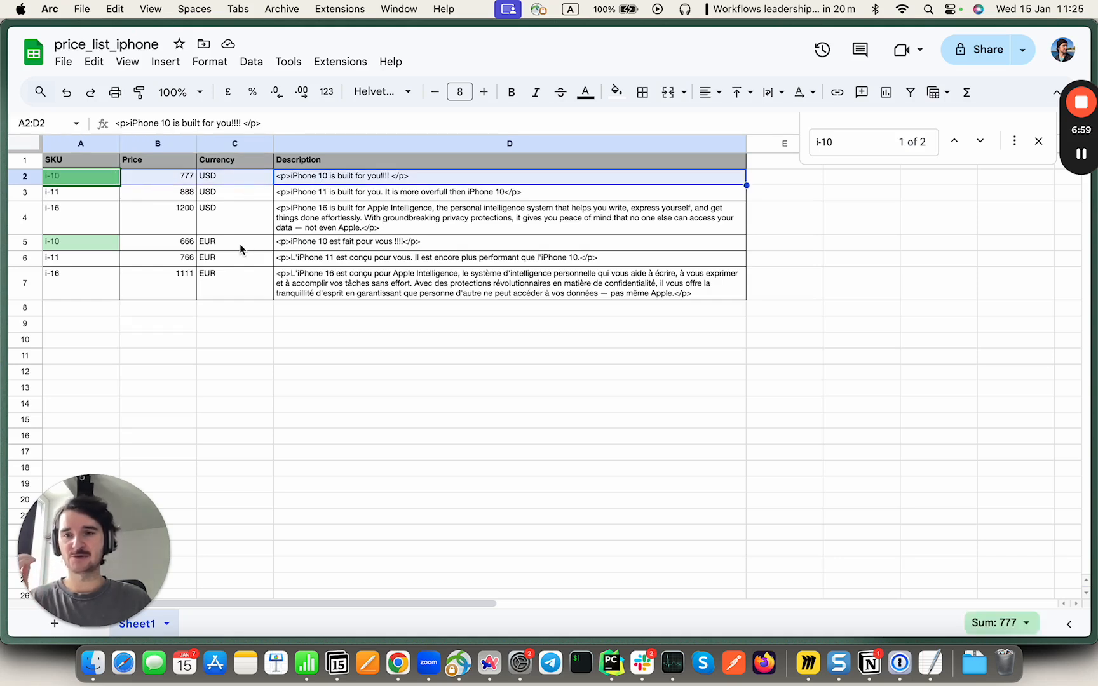
pyautogui.click(308, 246)
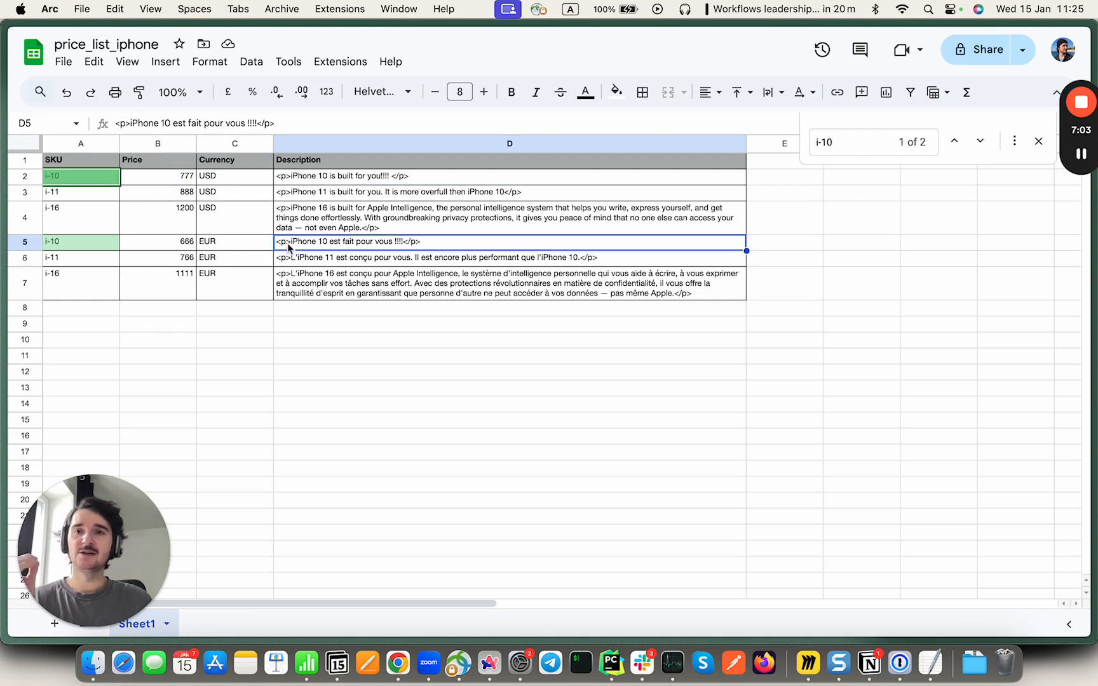
pyautogui.click(184, 247)
pyautogui.click(253, 244)
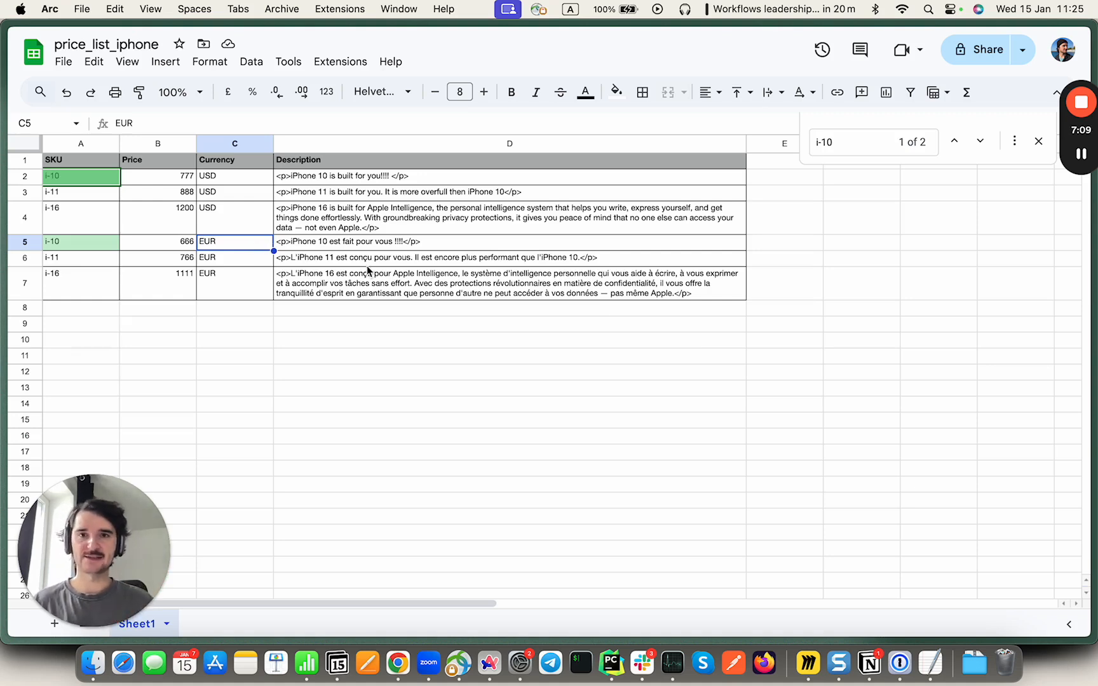
# Download the price_list_iphone sheet as a comma-separated values (.csv) file.
pyautogui.hotkey('ctrl', 'Tab')
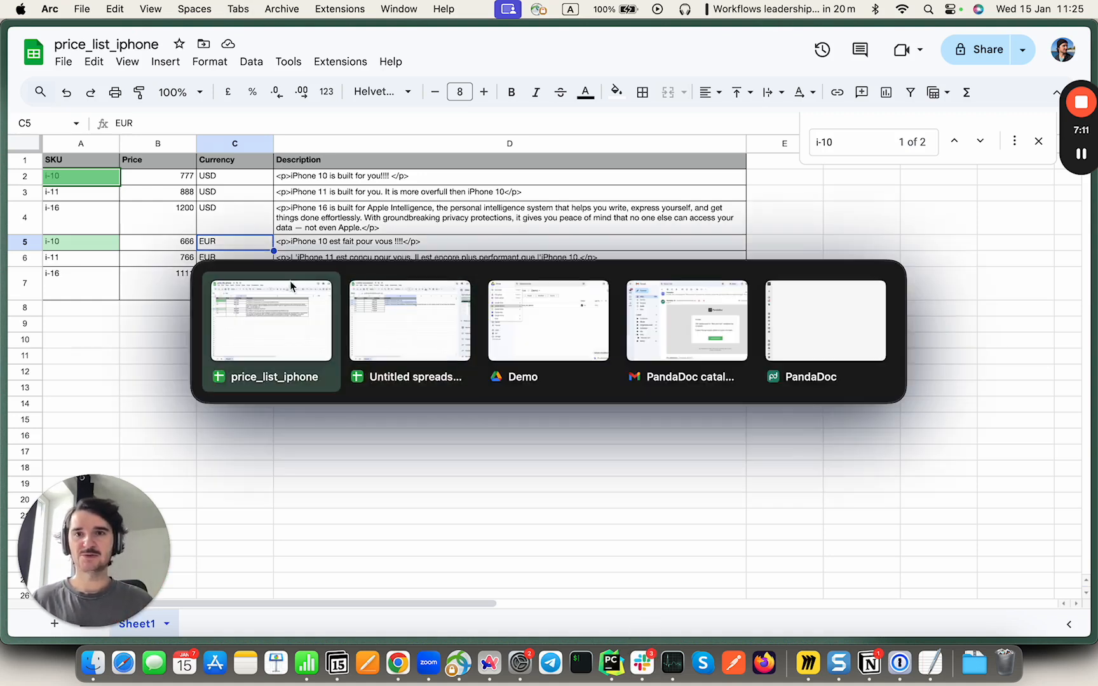
pyautogui.click(69, 62)
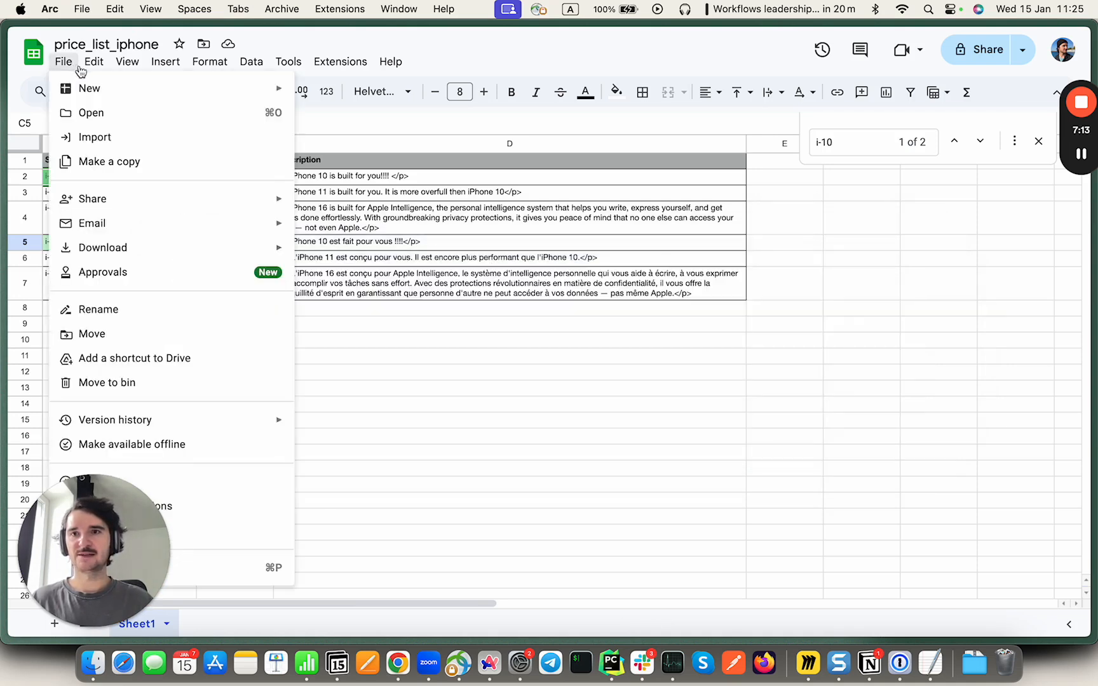
pyautogui.moveTo(89, 62)
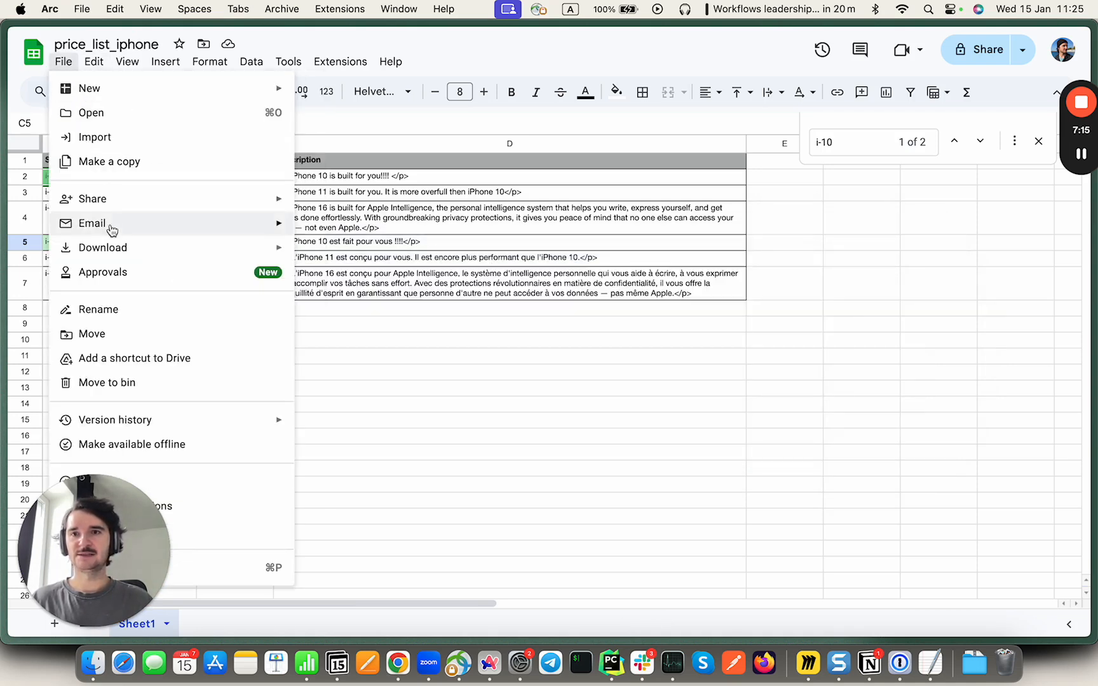
pyautogui.moveTo(133, 254)
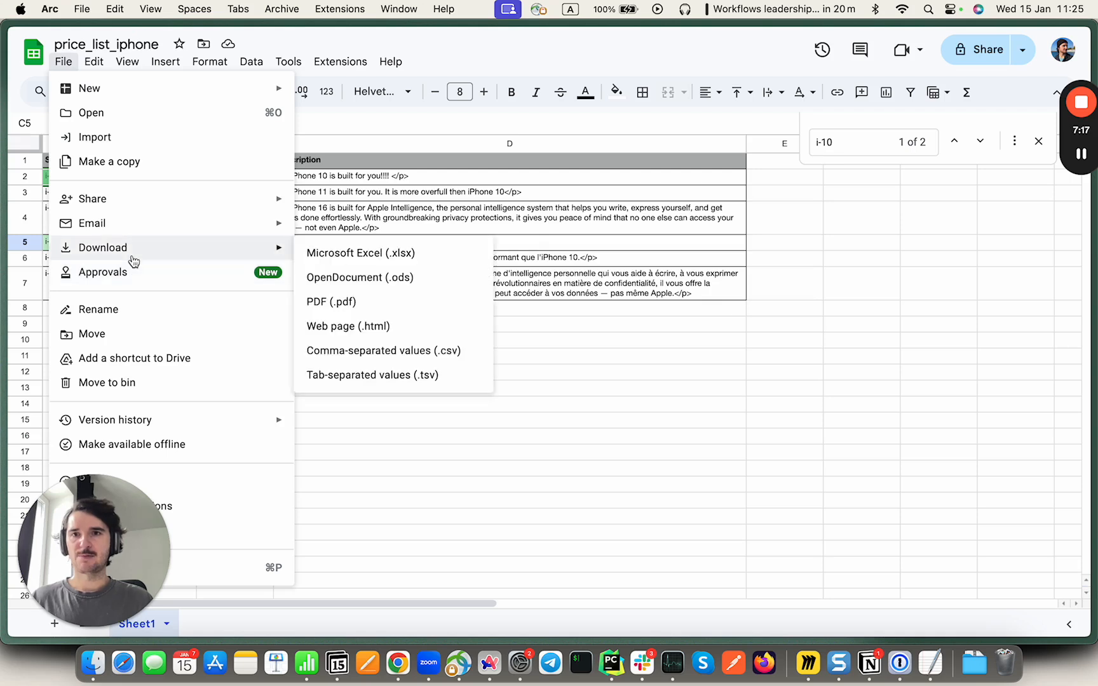
pyautogui.click(400, 350)
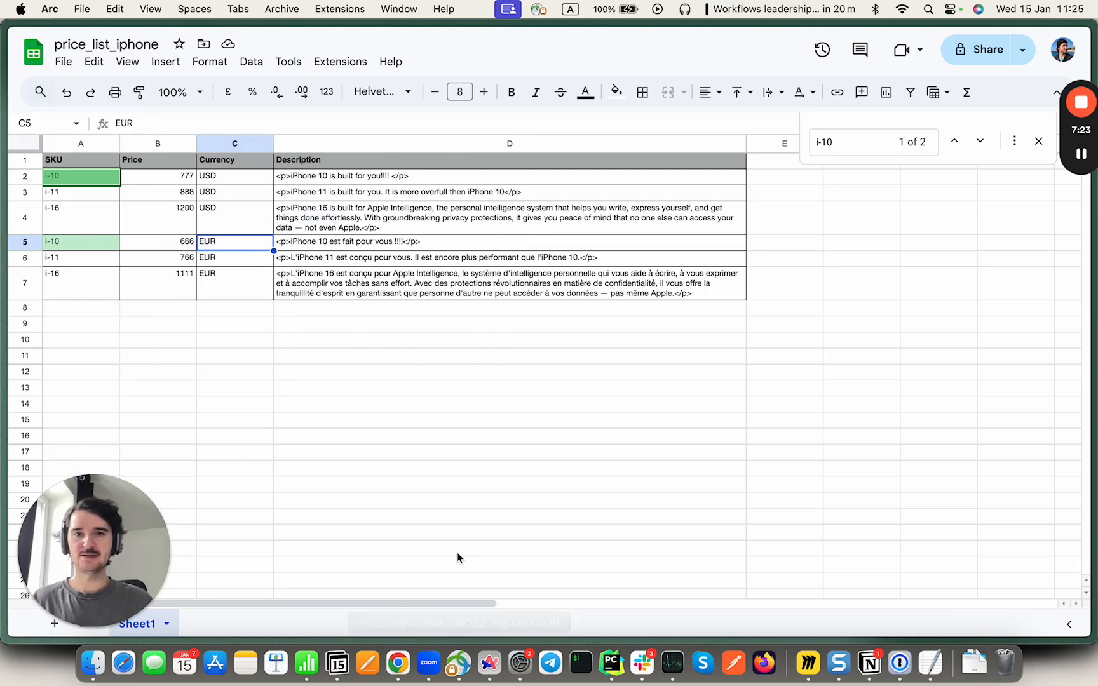
# Switch to PandaDoc and open the lookup tables list of Workflows.
pyautogui.hotkey('ctrl', 'Tab')
pyautogui.hotkey('ctrl', 'Tab')
pyautogui.hotkey('ctrl', 'Tab')
pyautogui.hotkey('ctrl', 'Tab')
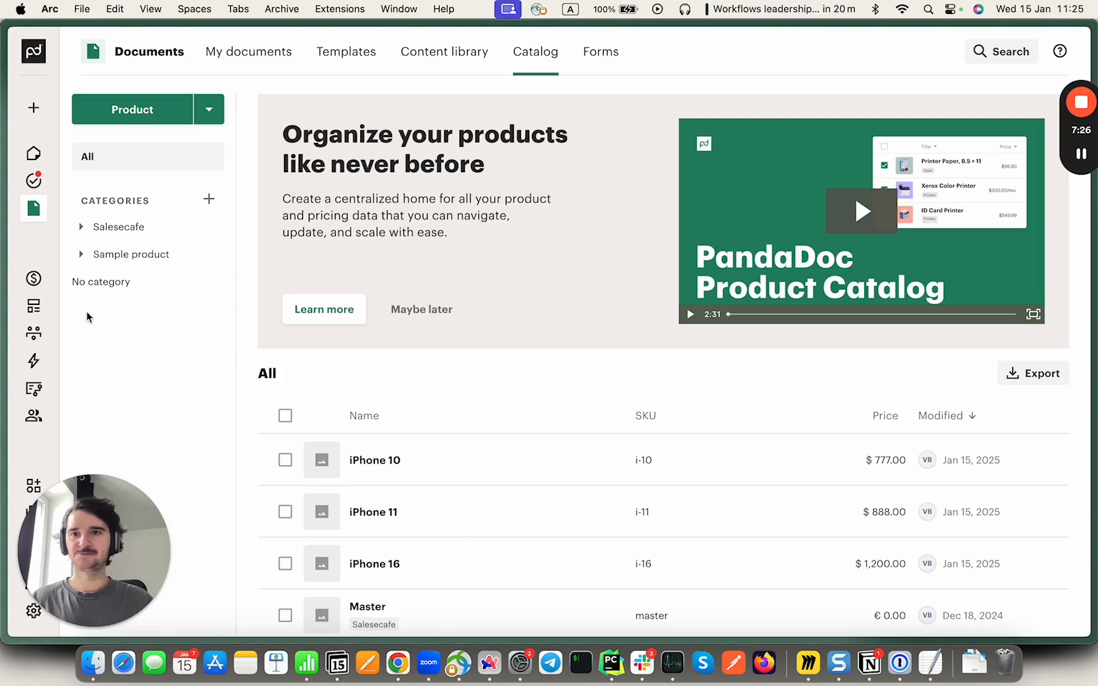
pyautogui.moveTo(54, 397)
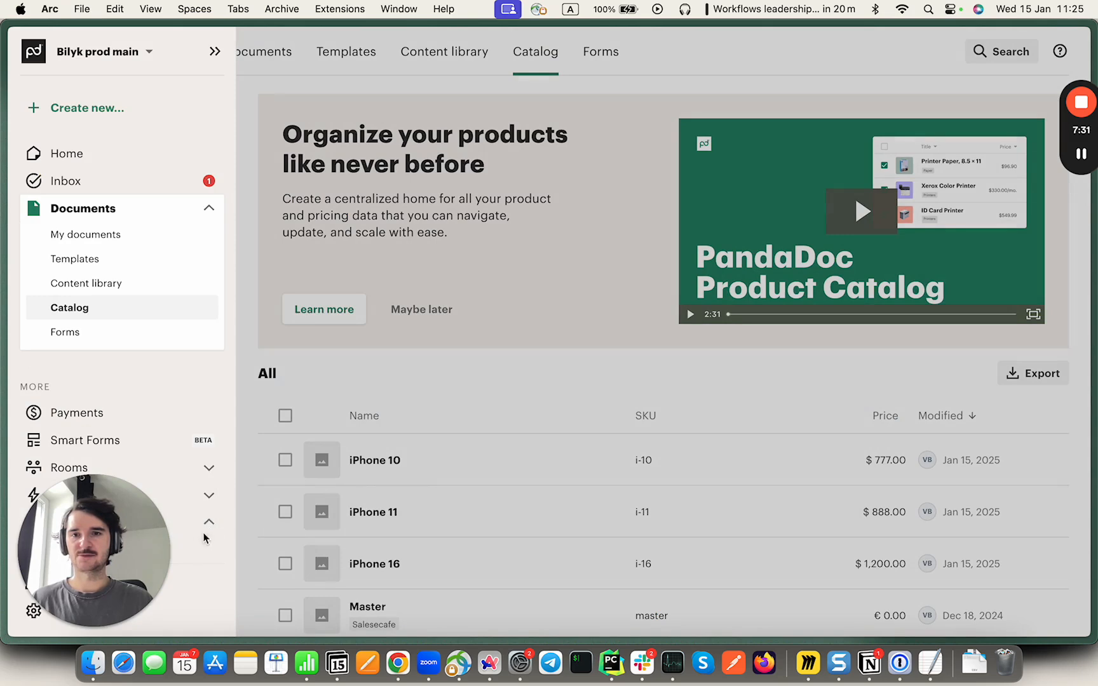
pyautogui.click(195, 559)
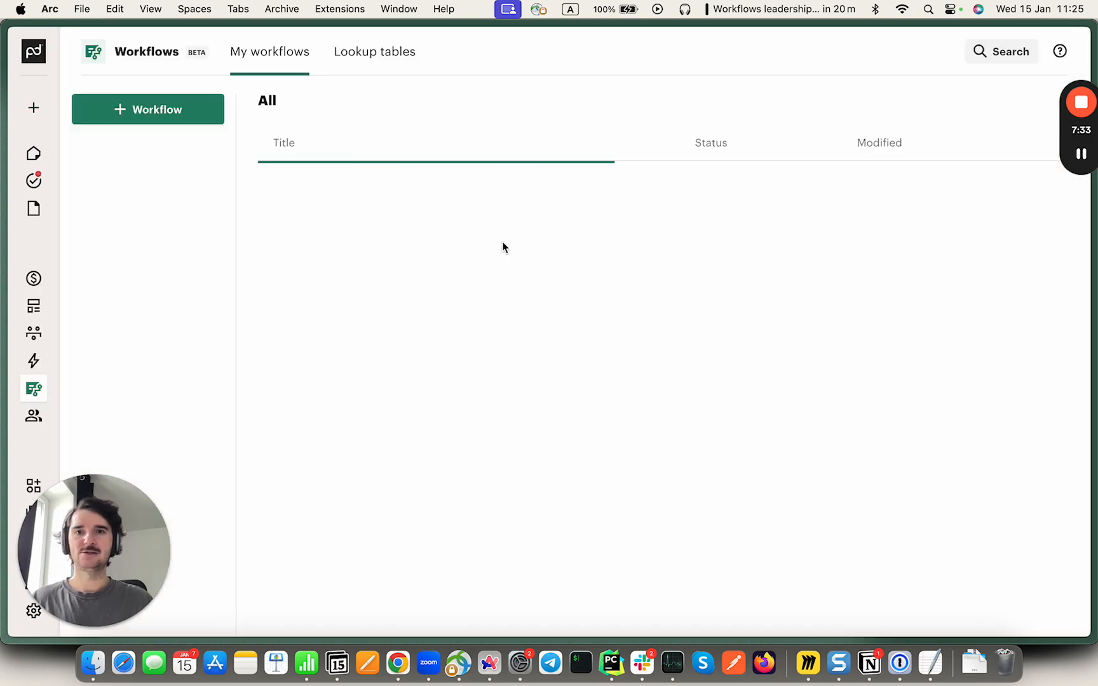
pyautogui.click(386, 55)
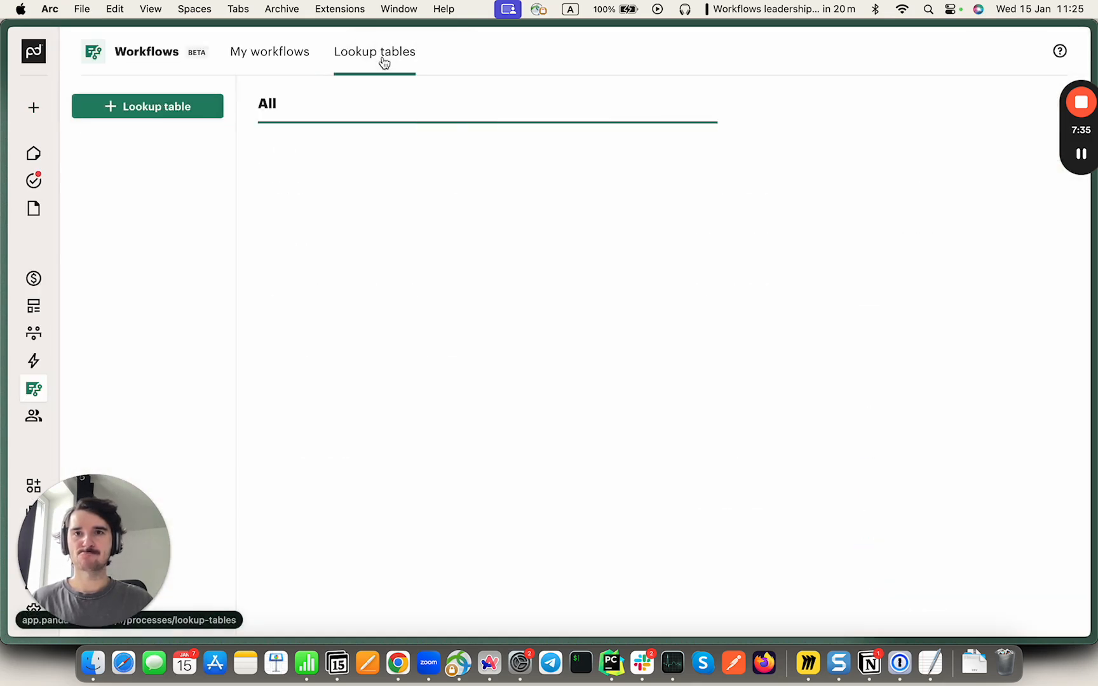
# Start a new lookup table and upload the file price_list_iphone - Sheet1 (1).csv to it.
pyautogui.click(155, 108)
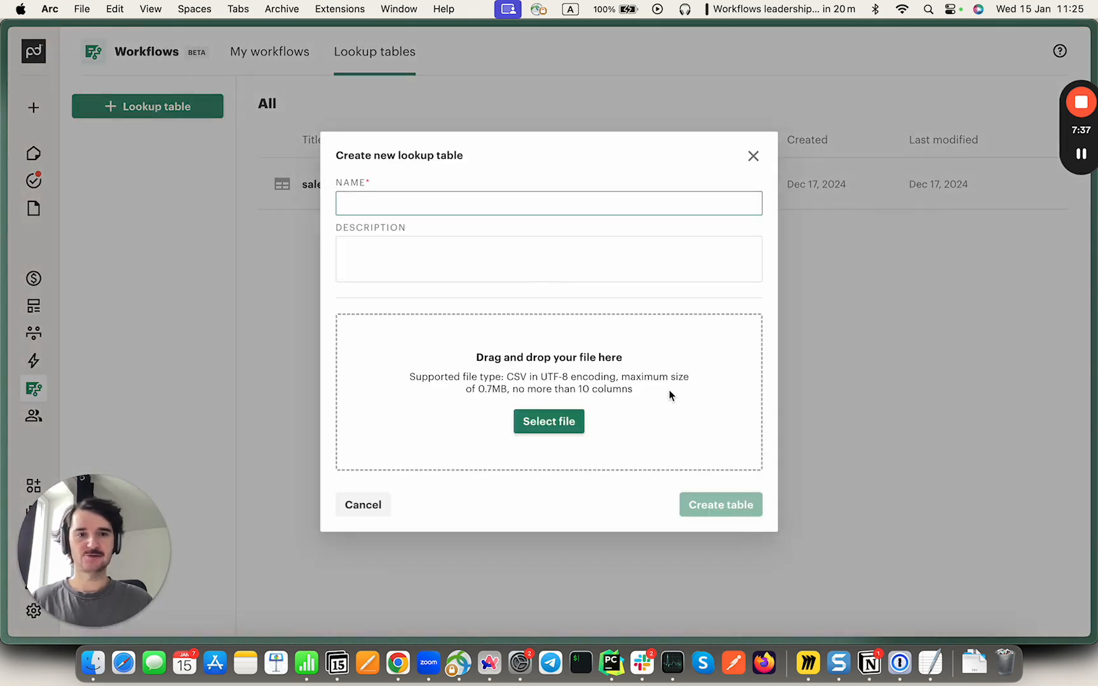
pyautogui.click(561, 421)
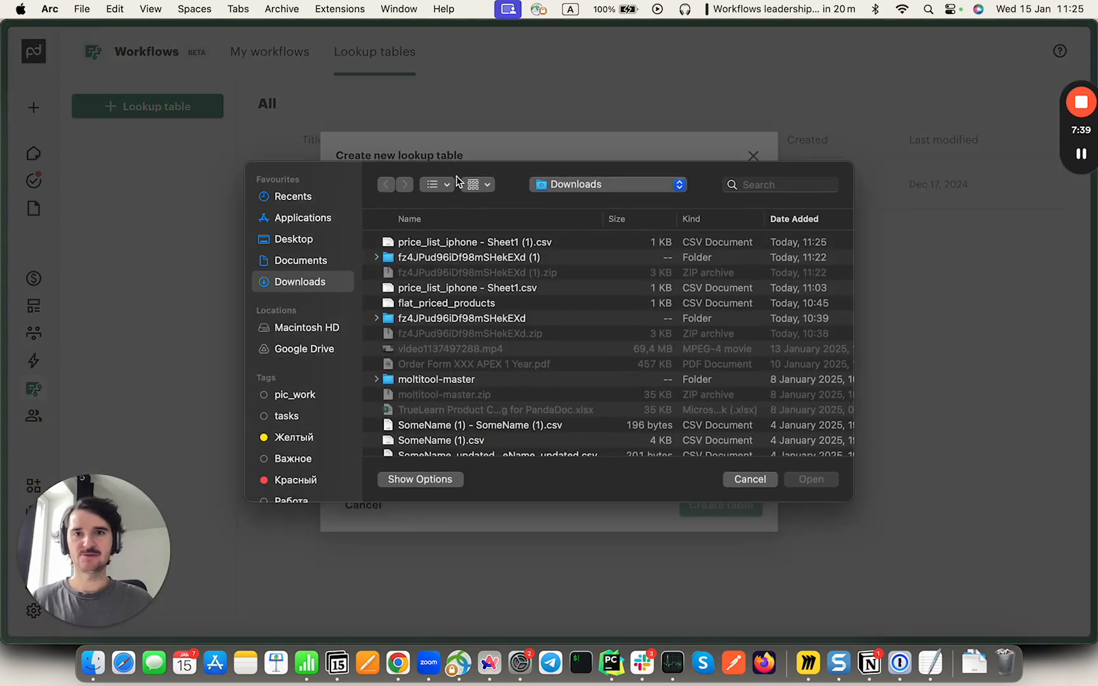
pyautogui.click(446, 242)
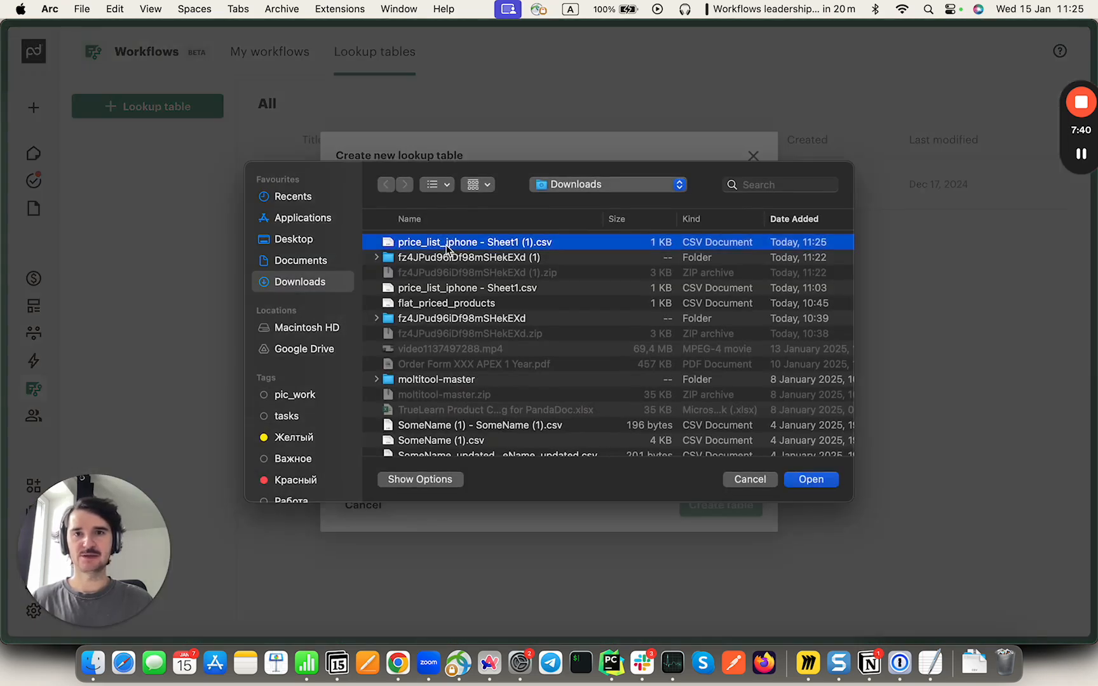
pyautogui.click(816, 483)
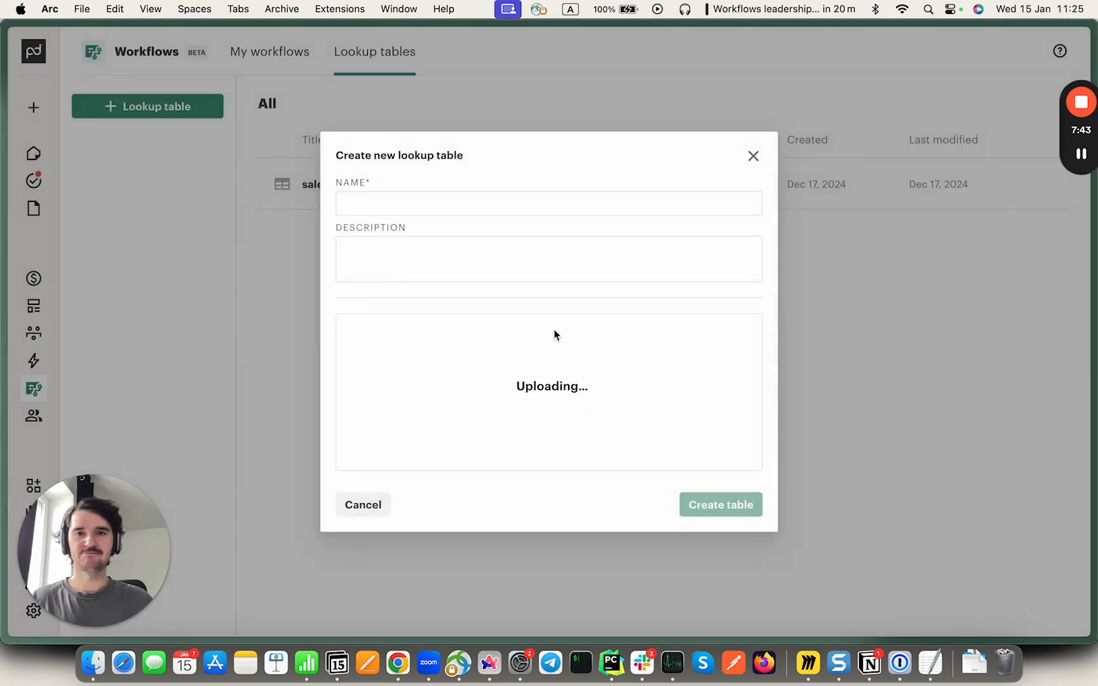
# Name the lookup table price-list-iphone, check its column headers and row count, and create it.
pyautogui.click(432, 199)
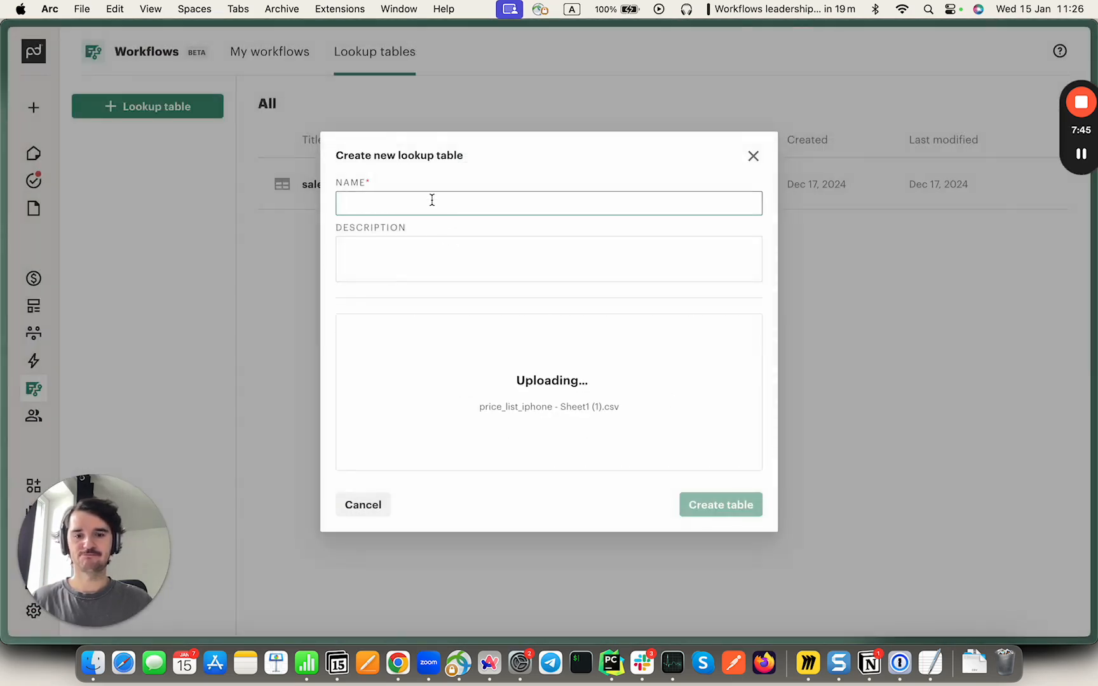
pyautogui.write('price-list-iphone')
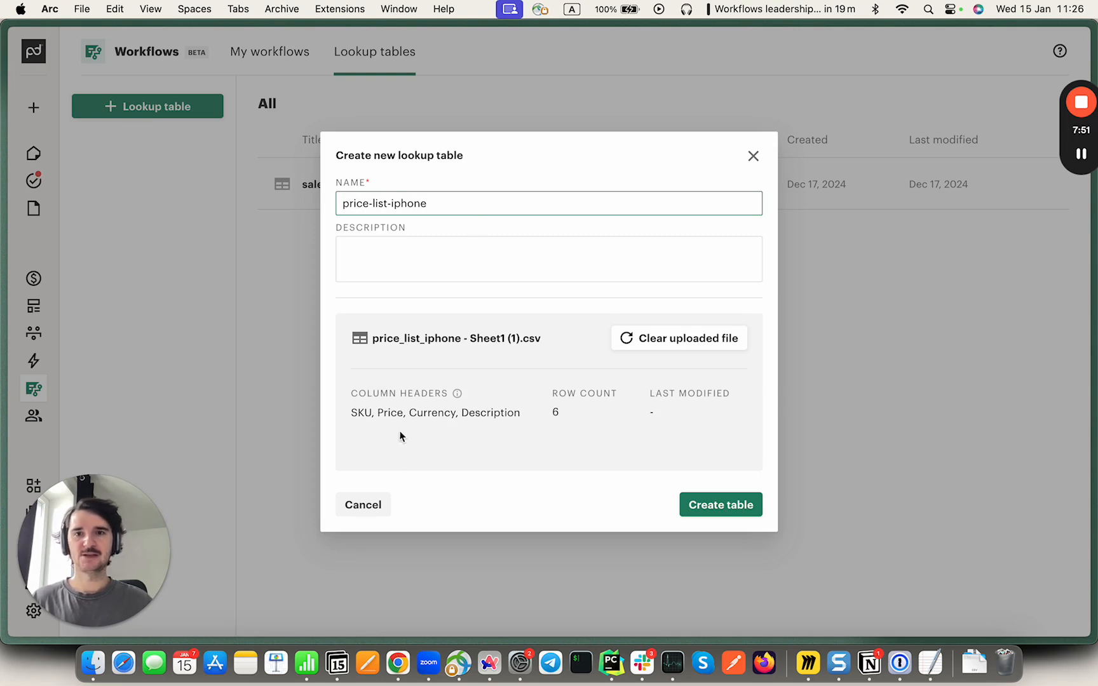
pyautogui.moveTo(350, 413); pyautogui.dragTo(553, 407)
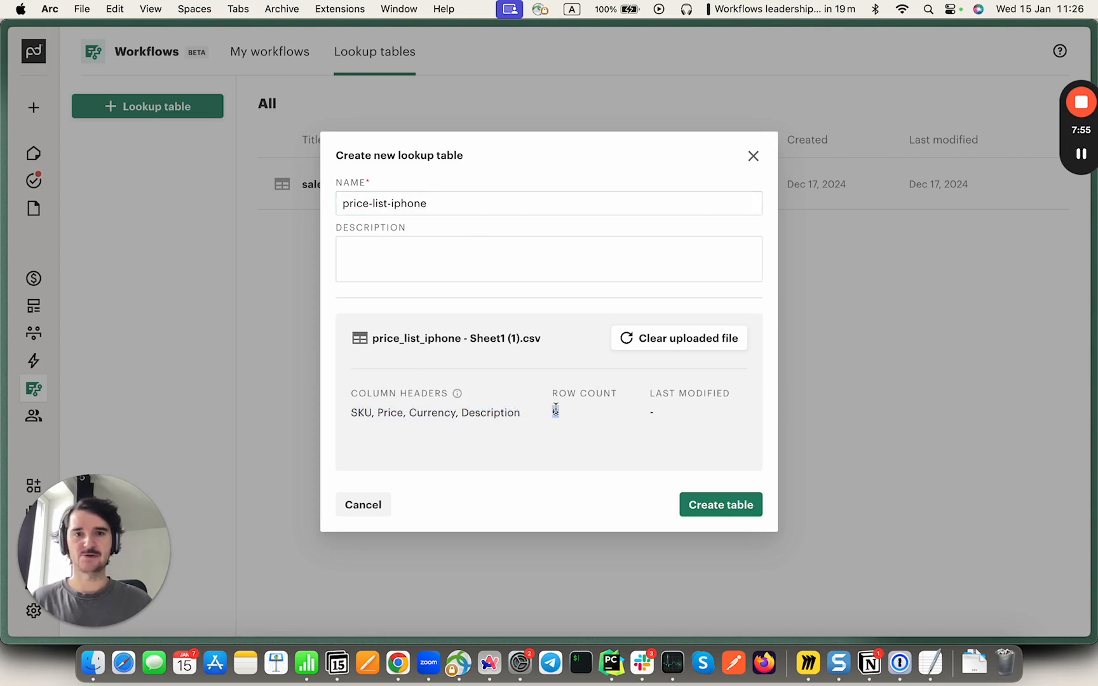
pyautogui.click(737, 506)
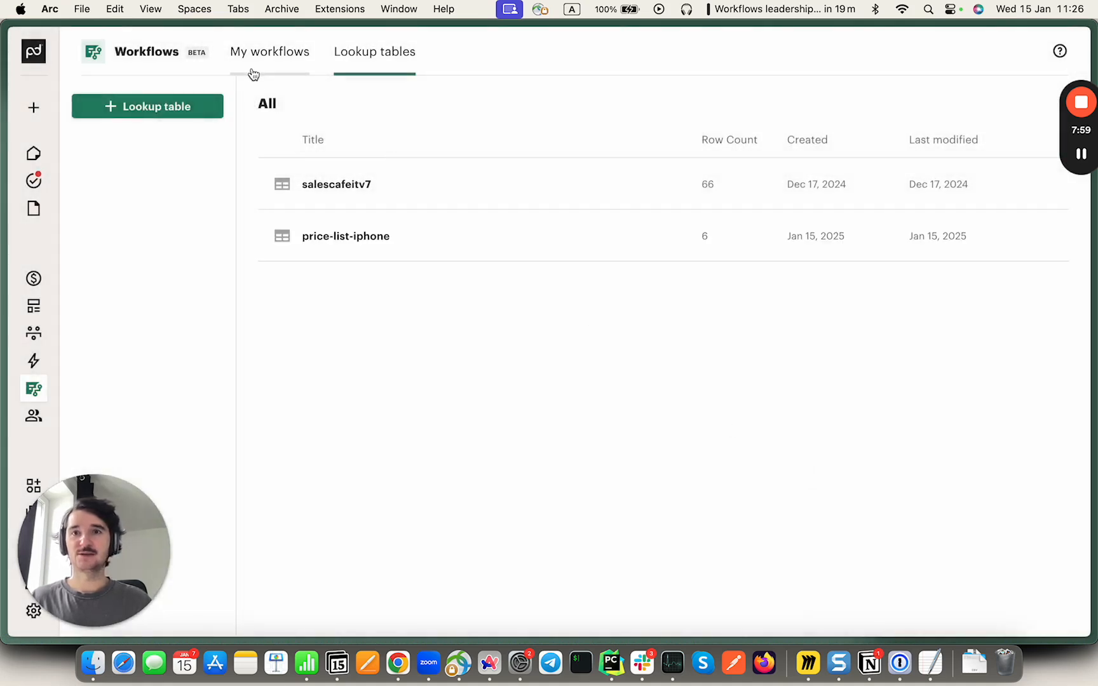
# Open the rules of the quote in the Selling iphones workflow and view the quote's currency settings.
pyautogui.click(253, 51)
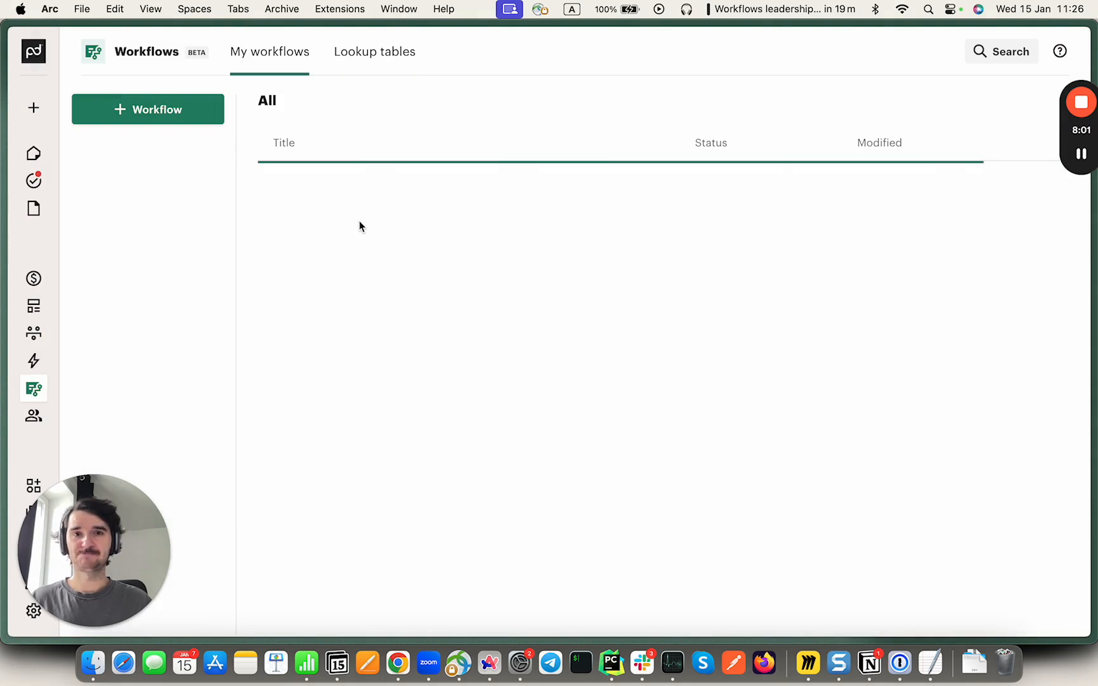
pyautogui.click(360, 192)
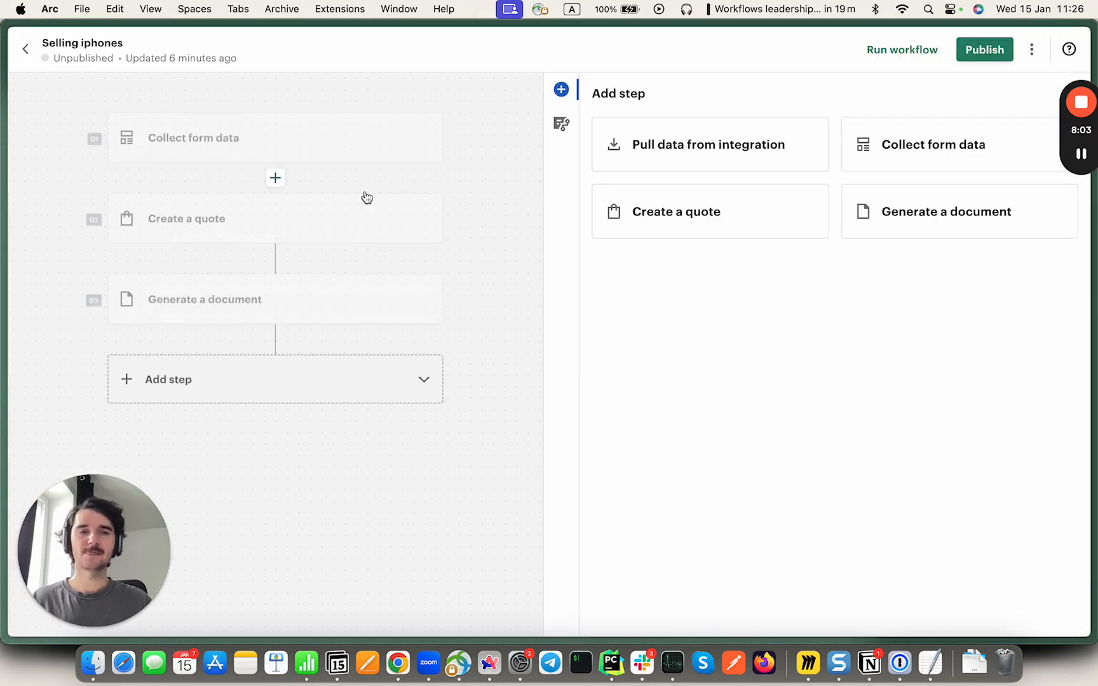
pyautogui.click(280, 223)
pyautogui.click(702, 223)
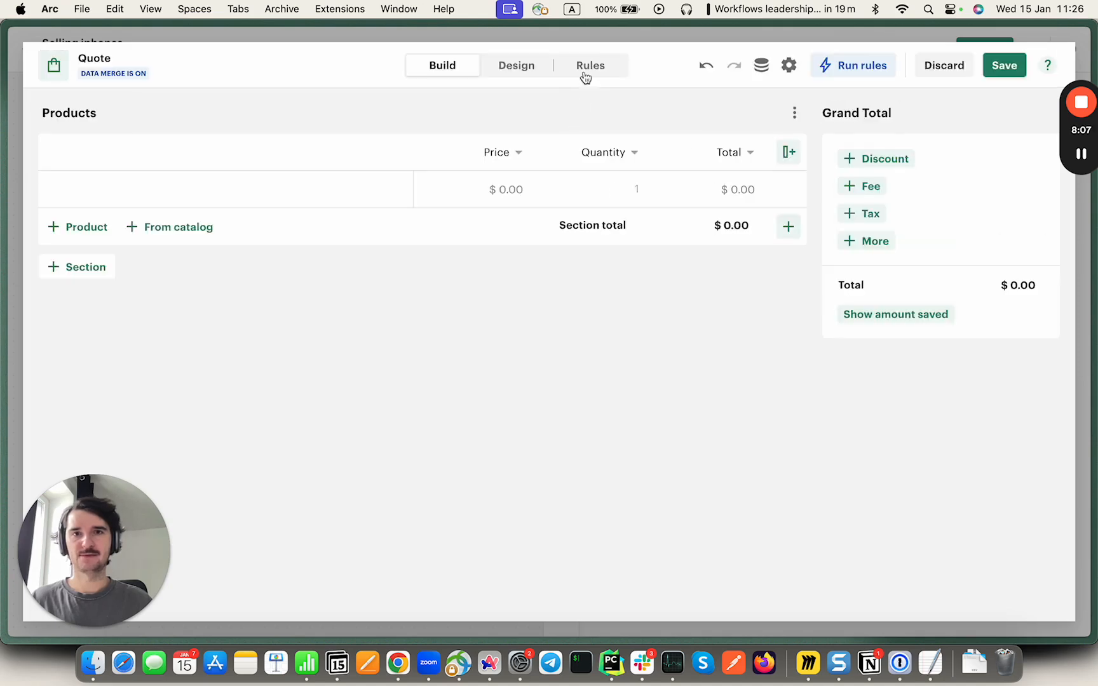
pyautogui.click(583, 72)
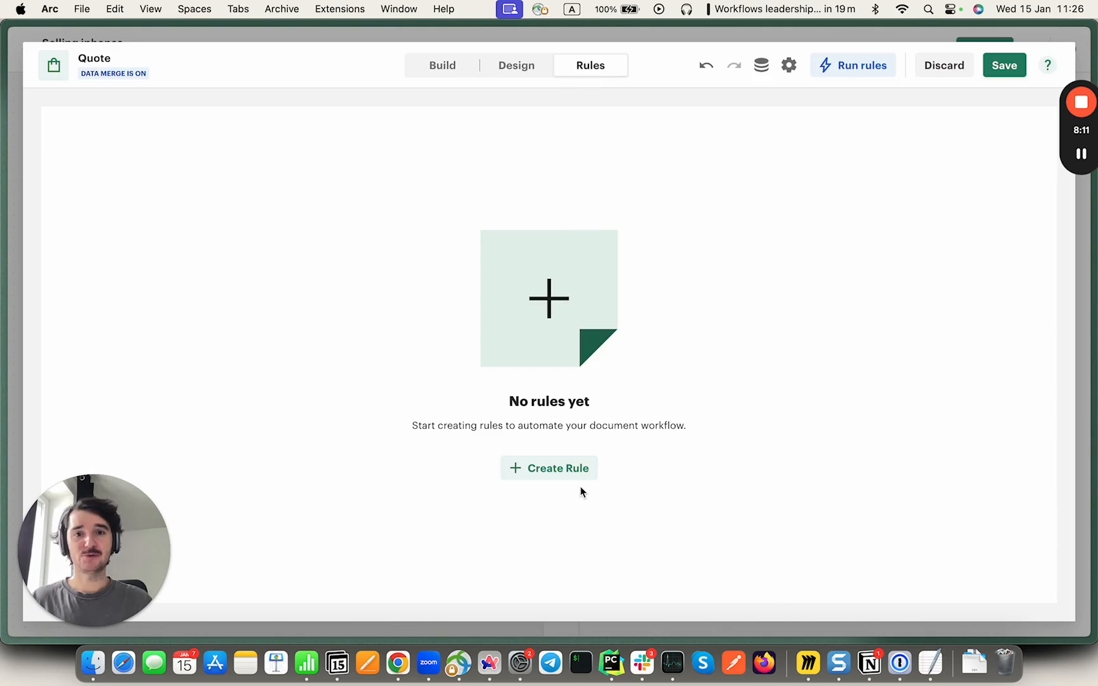
pyautogui.click(787, 68)
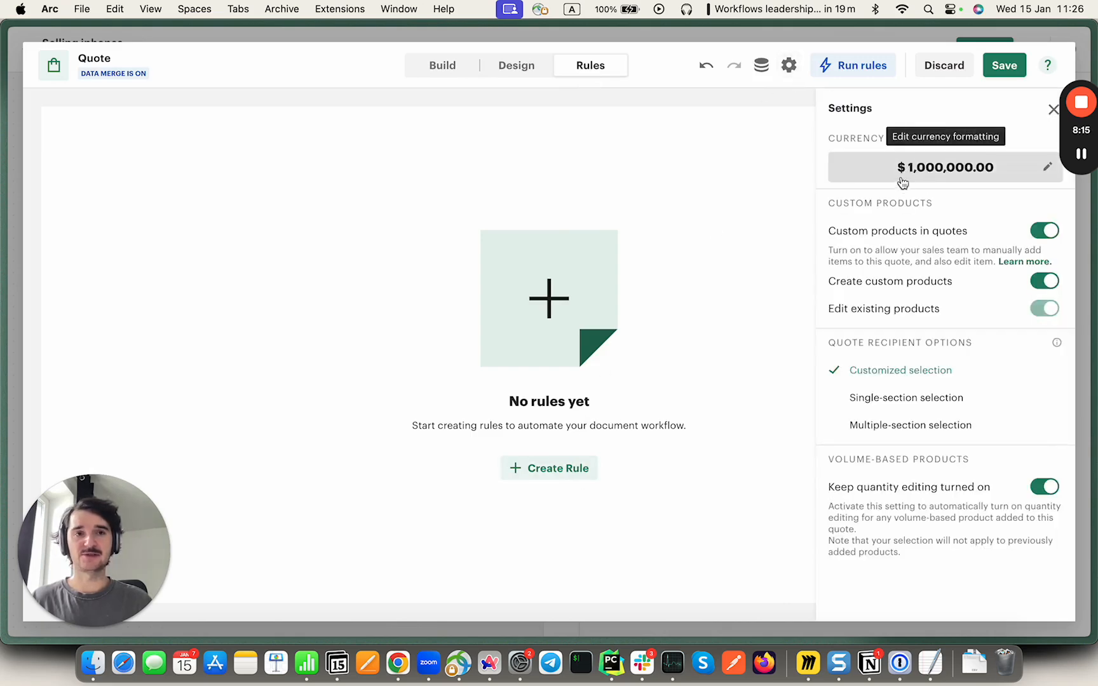
# Create a quote rule with the condition that the quote variable currency is not empty.
pyautogui.click(568, 471)
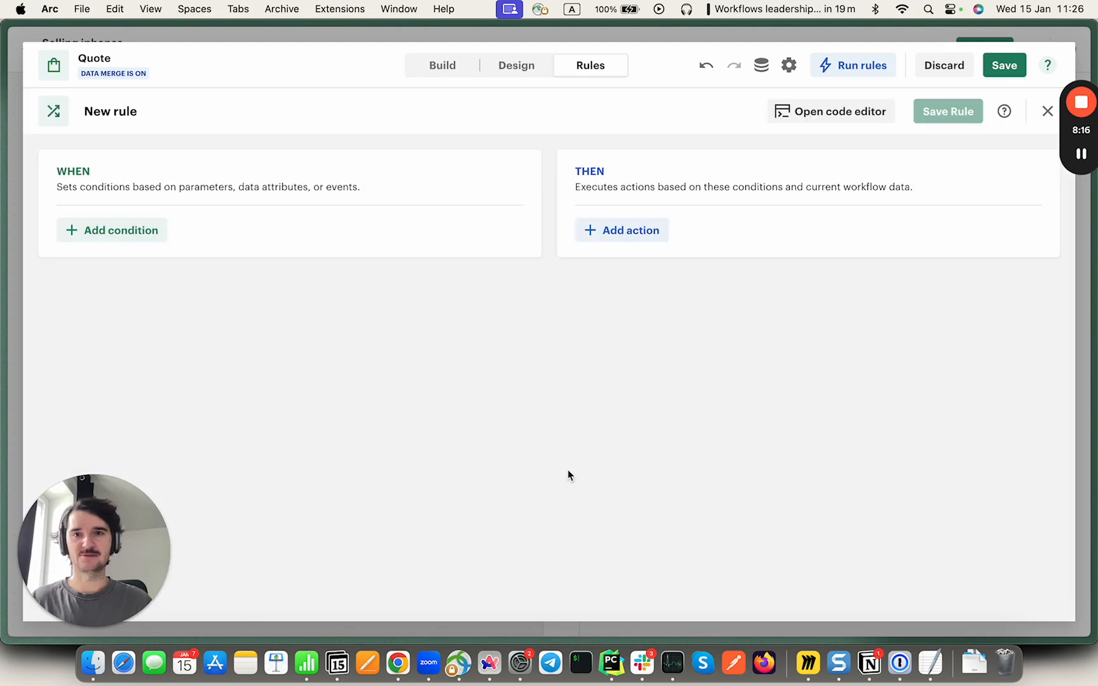
pyautogui.click(115, 231)
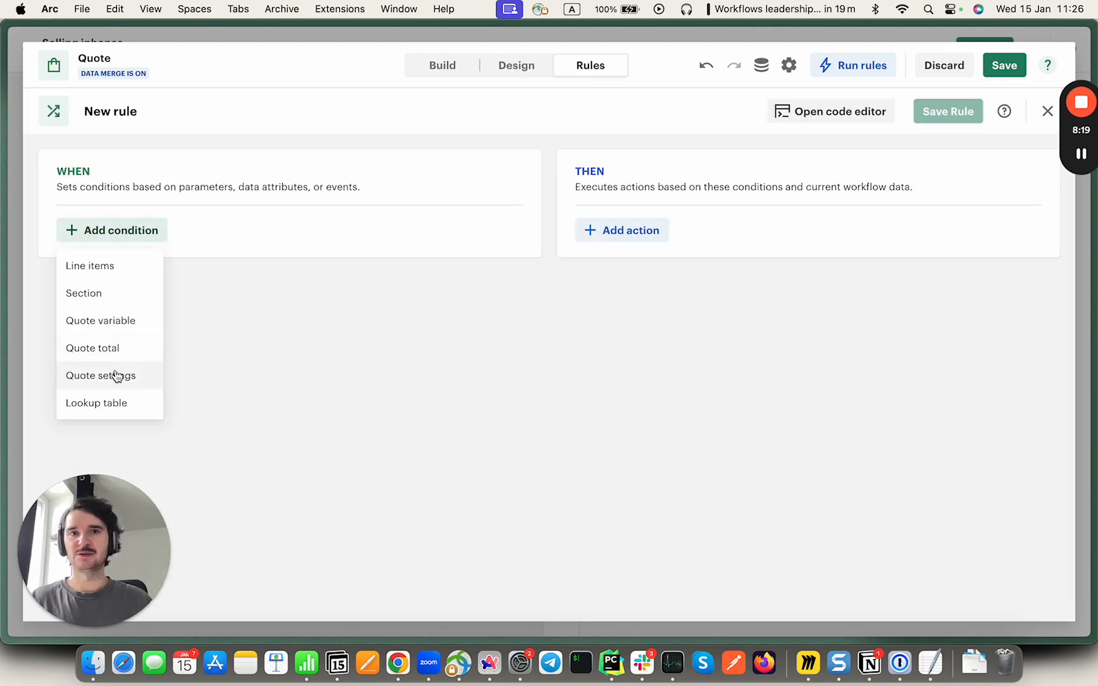
pyautogui.click(760, 68)
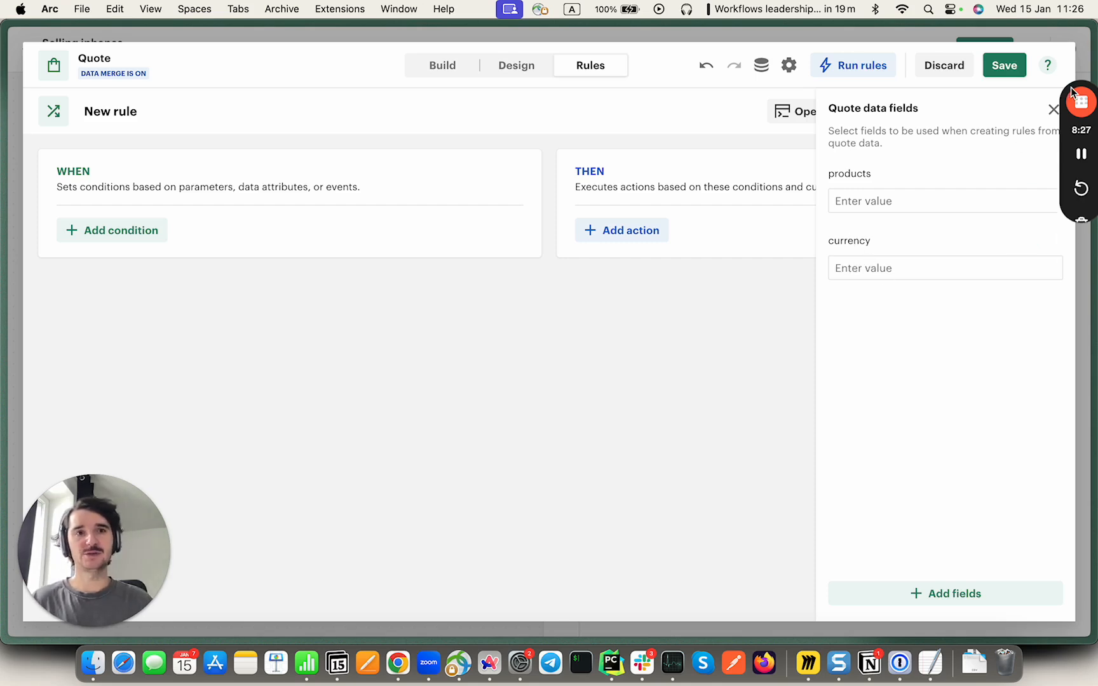
pyautogui.click(70, 232)
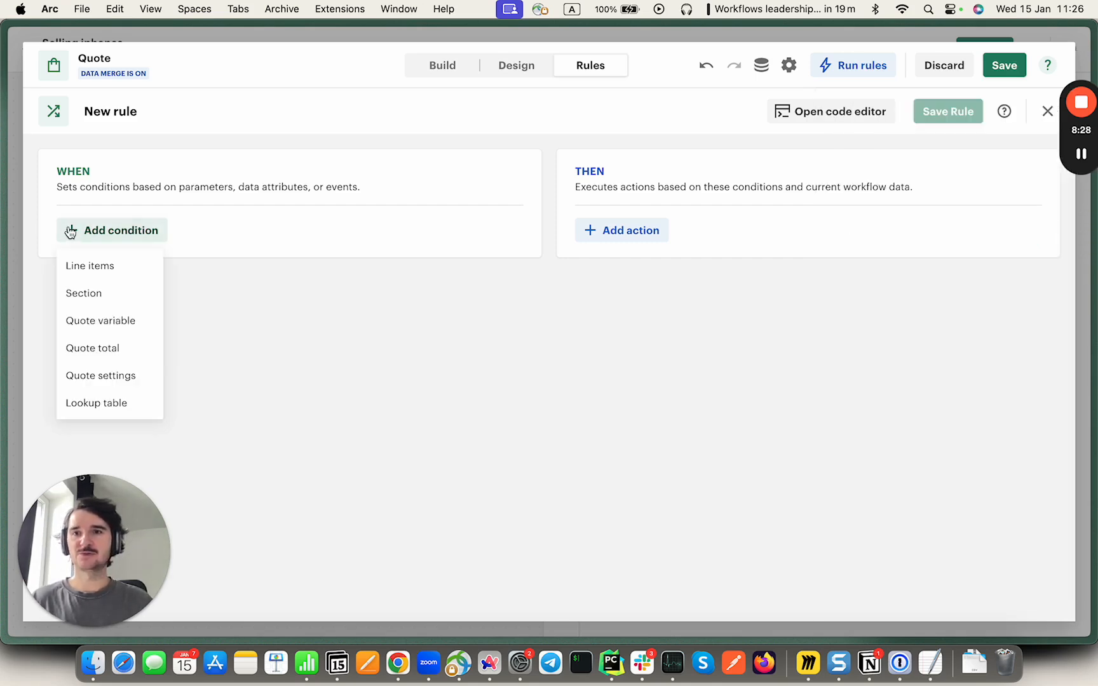
pyautogui.click(105, 324)
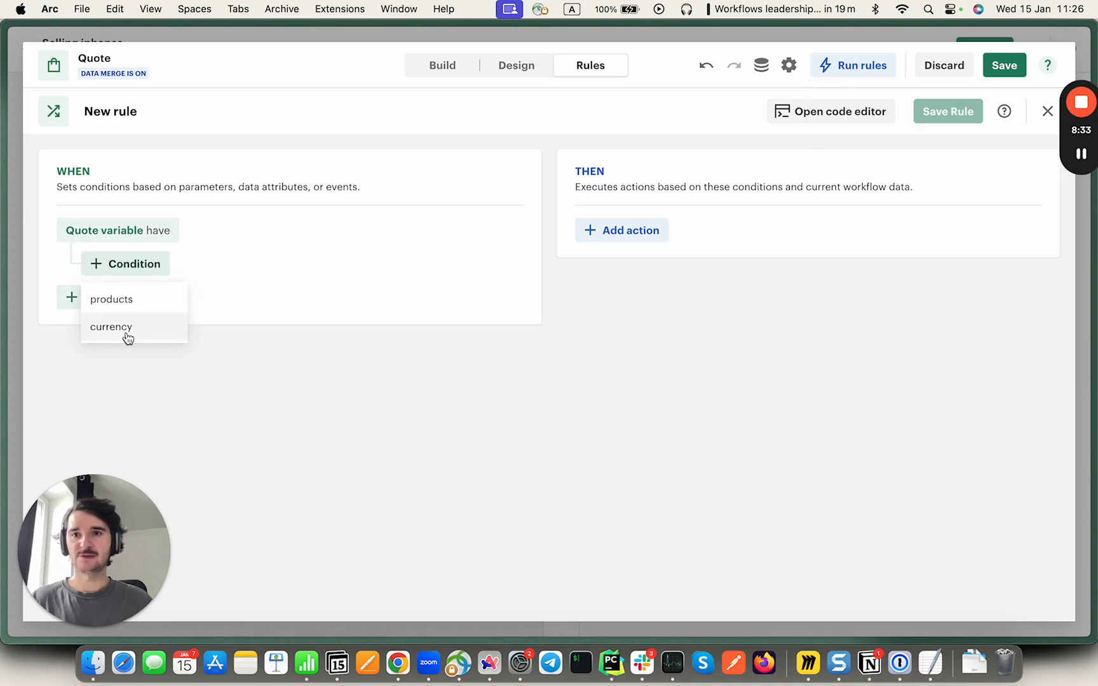
pyautogui.click(126, 334)
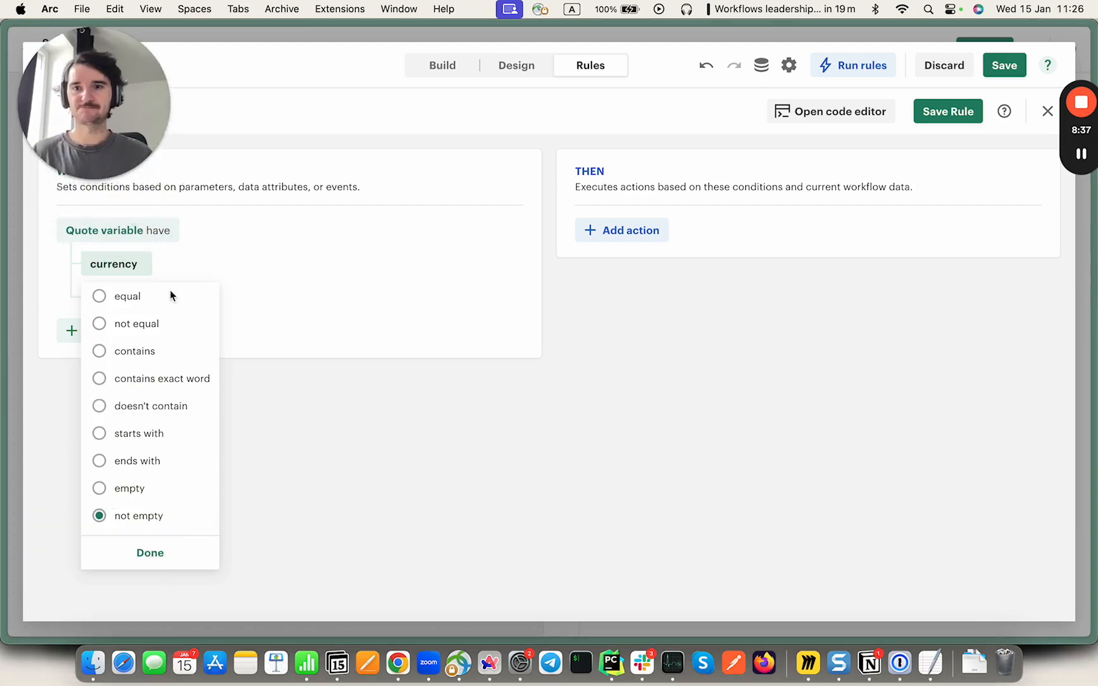
pyautogui.click(186, 552)
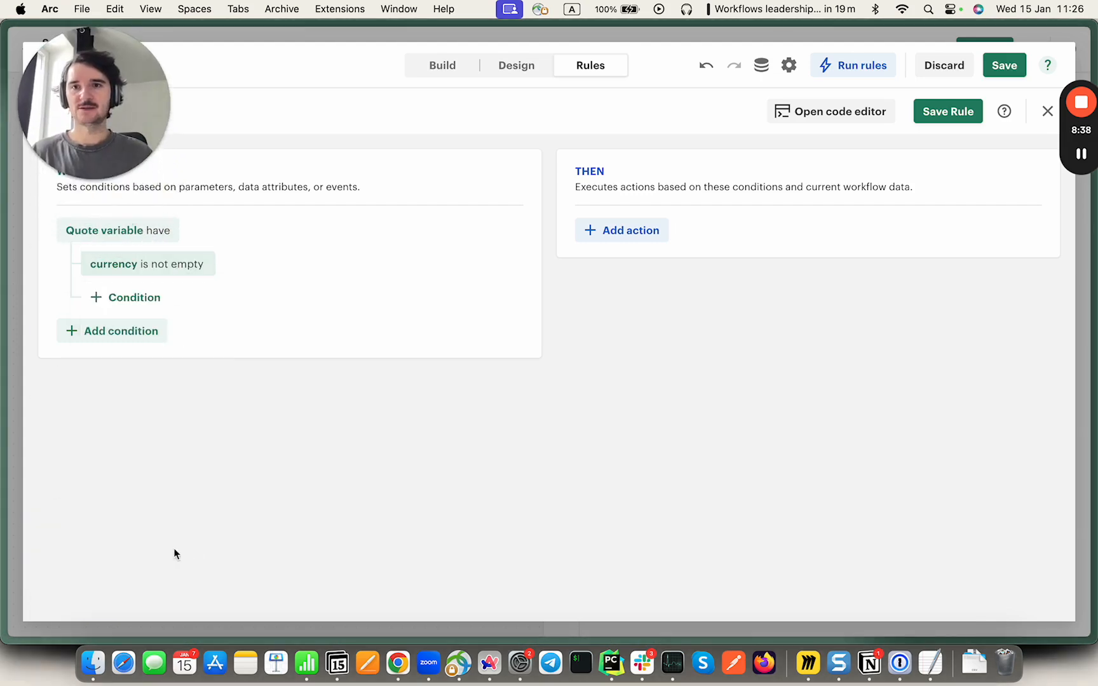
# Add an action to the rule that updates the quote settings' Currency with =[Data field.currency].
pyautogui.click(636, 239)
pyautogui.click(627, 291)
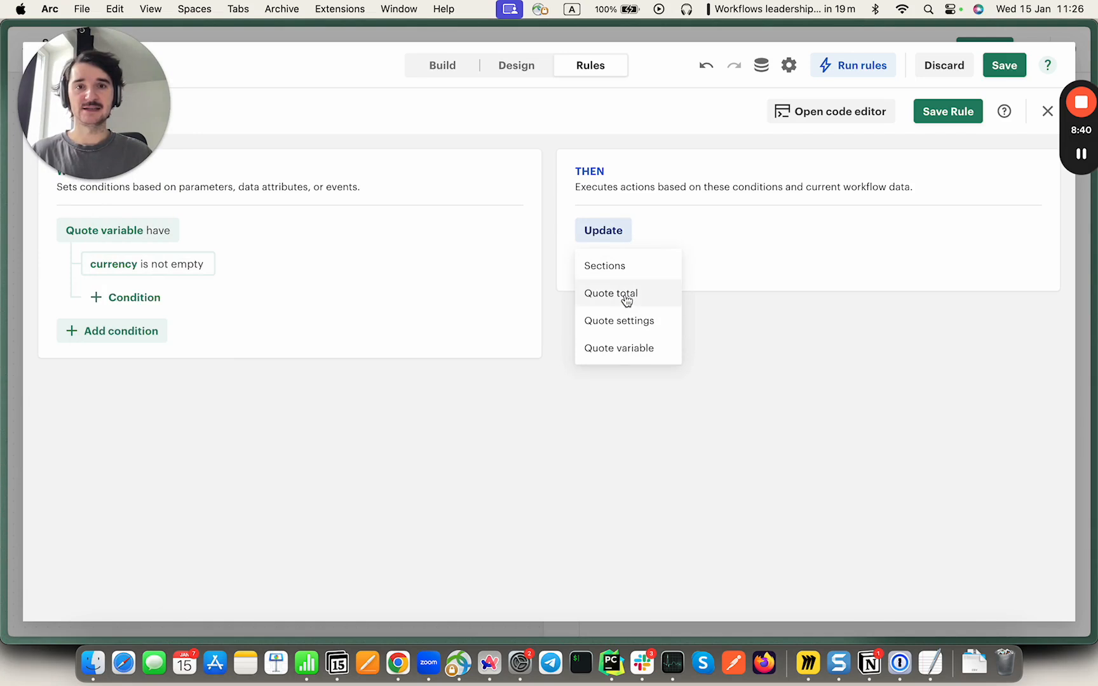
pyautogui.click(630, 331)
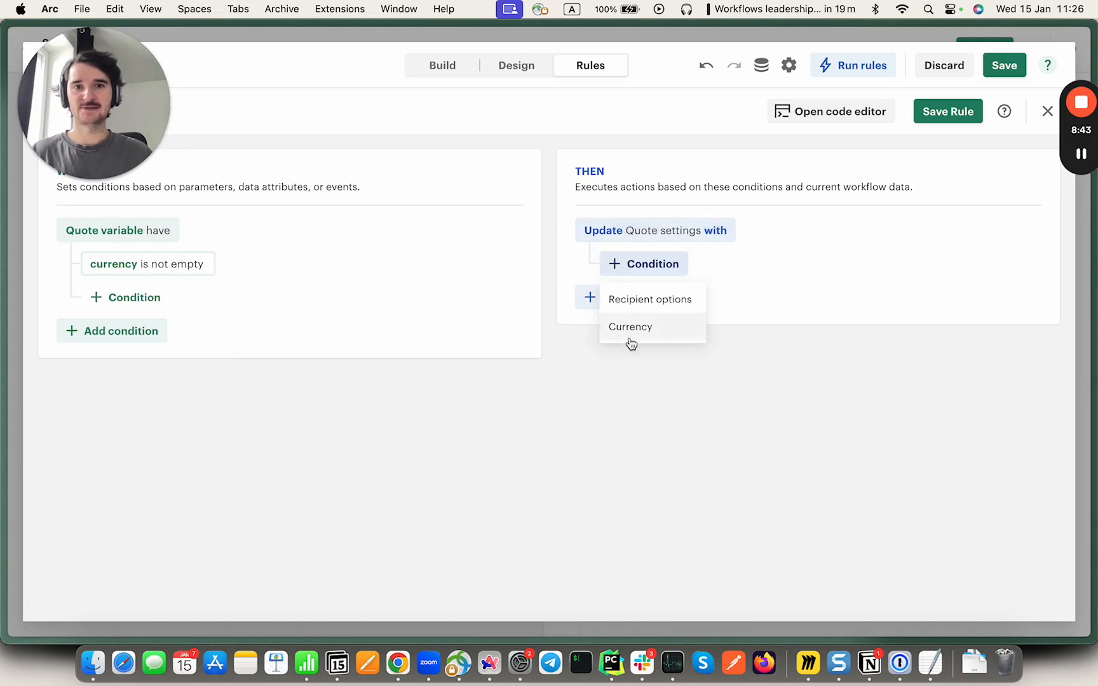
pyautogui.click(631, 327)
pyautogui.write('=')
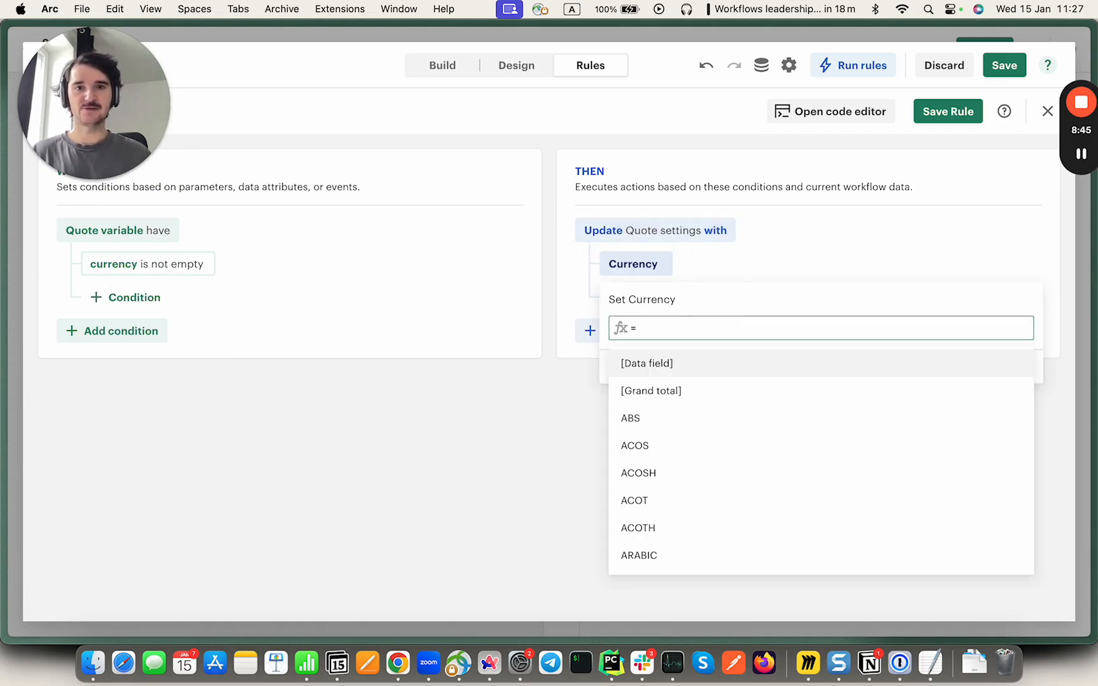
pyautogui.press('Return')
pyautogui.press('Down')
pyautogui.press('Return')
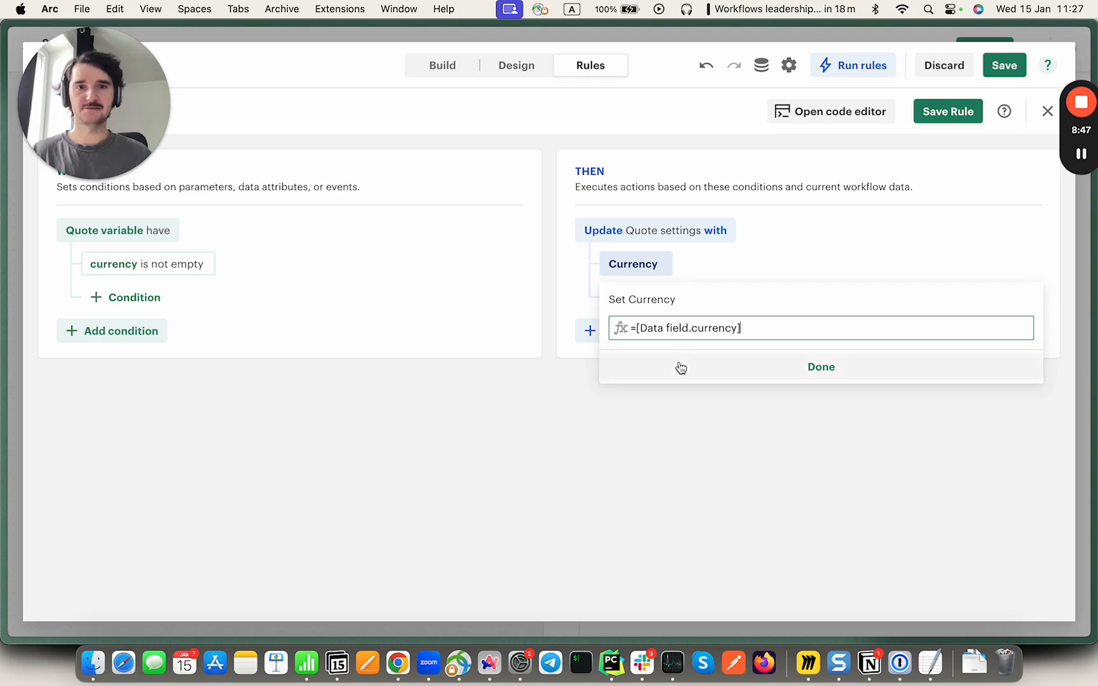
pyautogui.click(679, 367)
# Name the rule Set currency of the quote and save it.
pyautogui.moveTo(125, 94); pyautogui.dragTo(1036, 580)
pyautogui.click(145, 113)
pyautogui.write('Se')
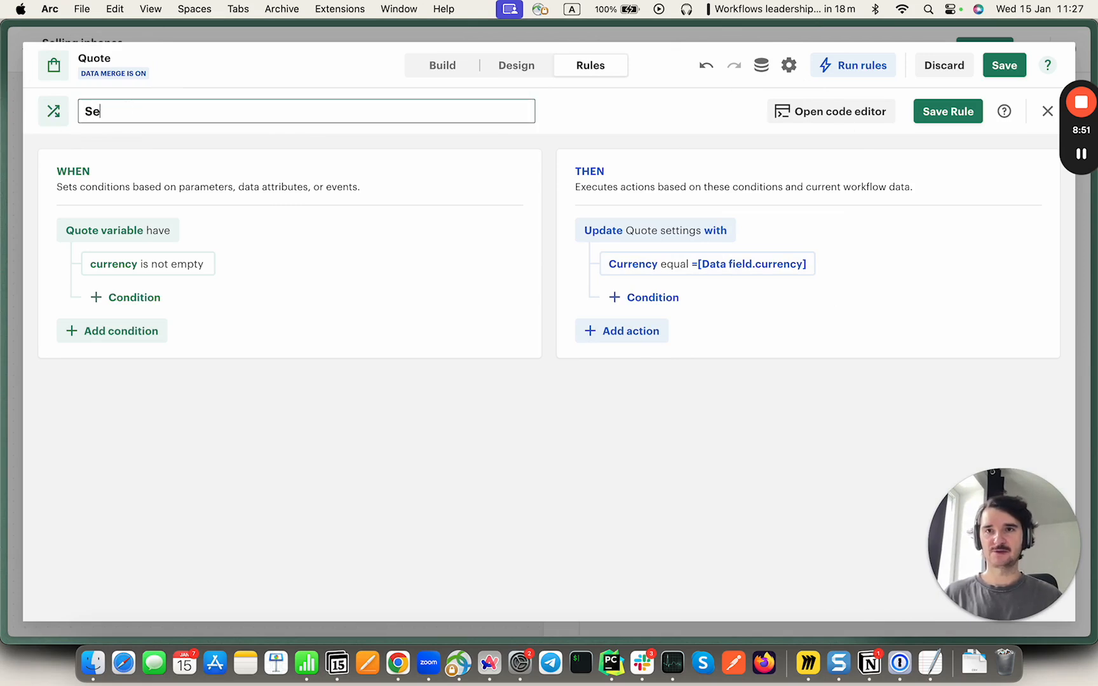
pyautogui.write('t currenc')
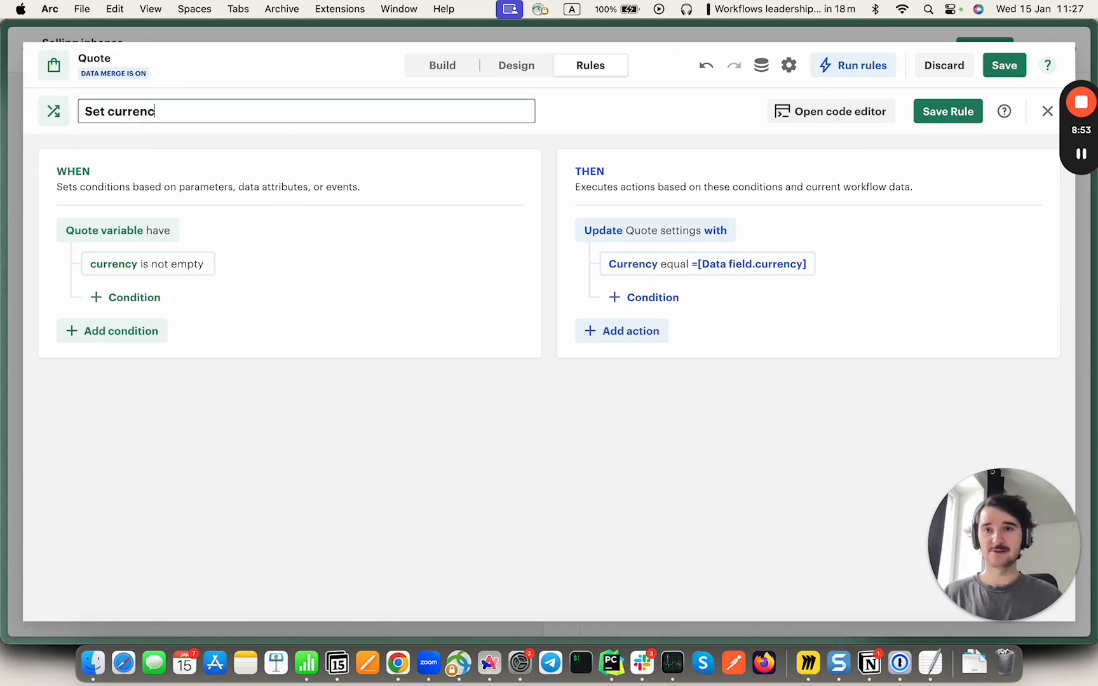
pyautogui.write('y of the quote')
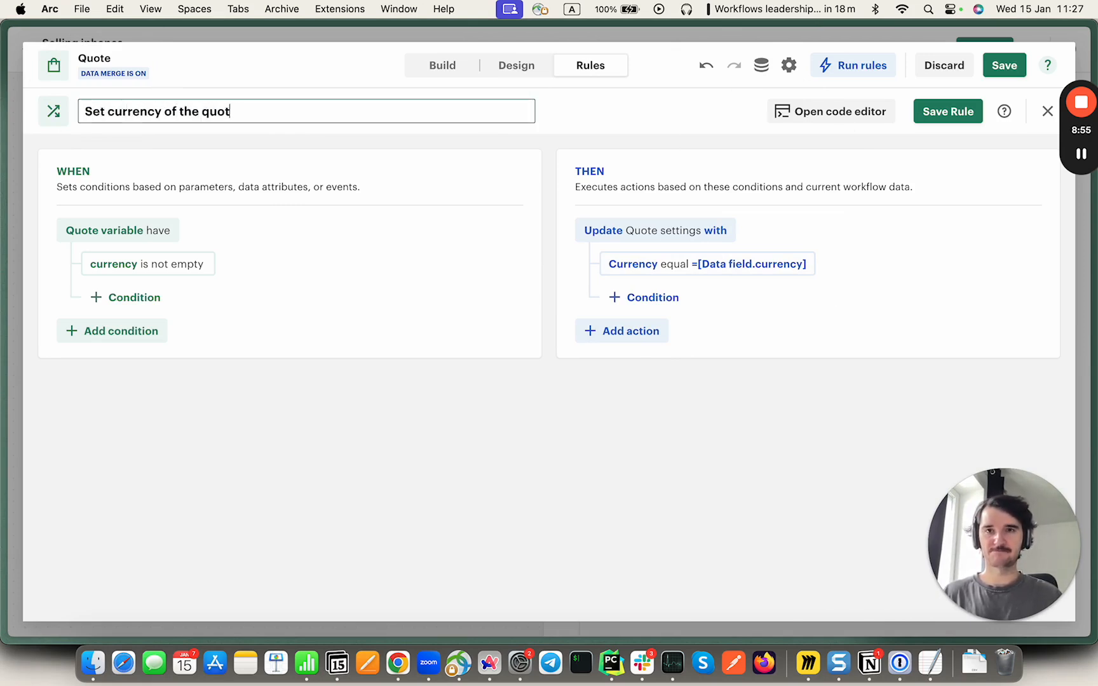
pyautogui.click(976, 112)
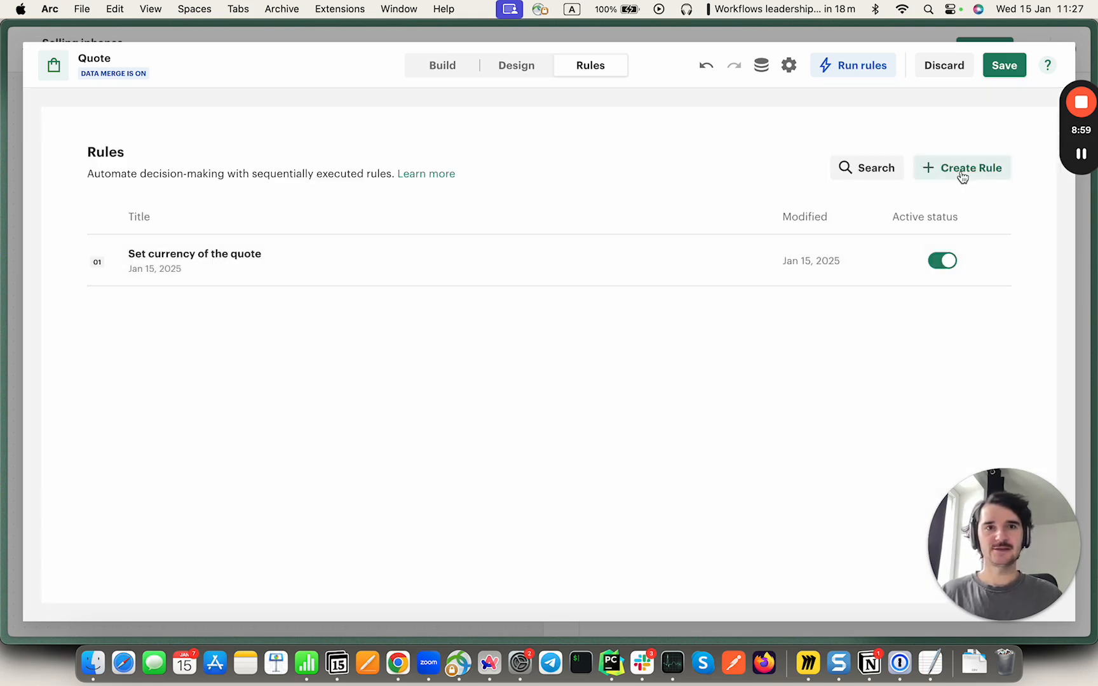
# Start another quote rule and check which quote data fields are available.
pyautogui.click(961, 173)
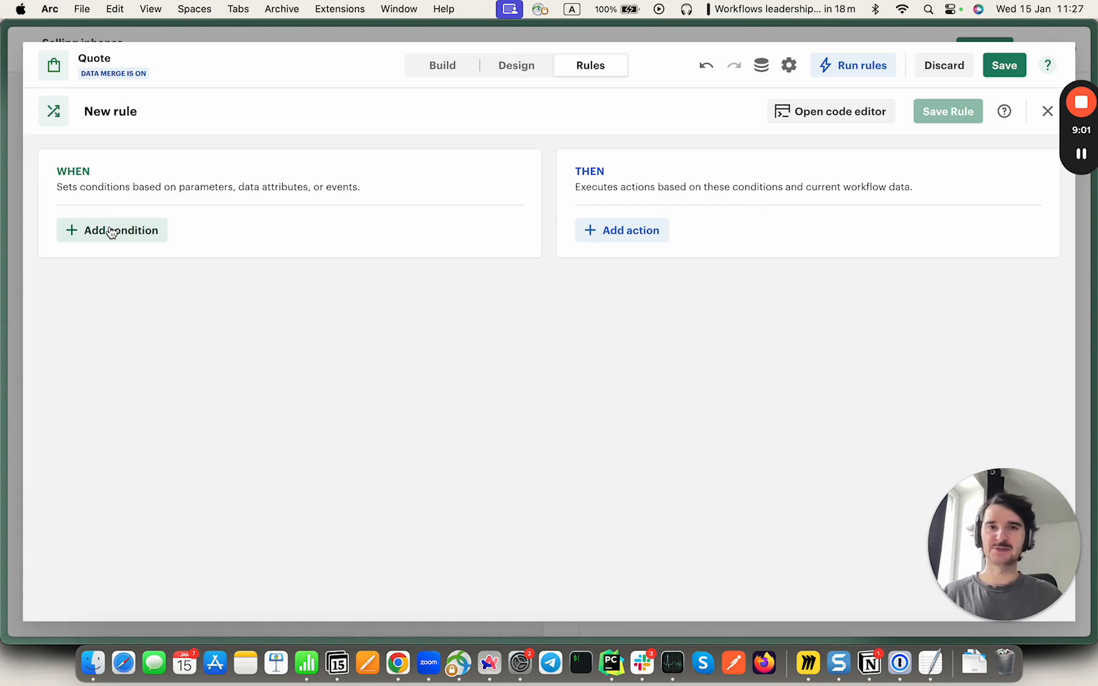
pyautogui.click(762, 67)
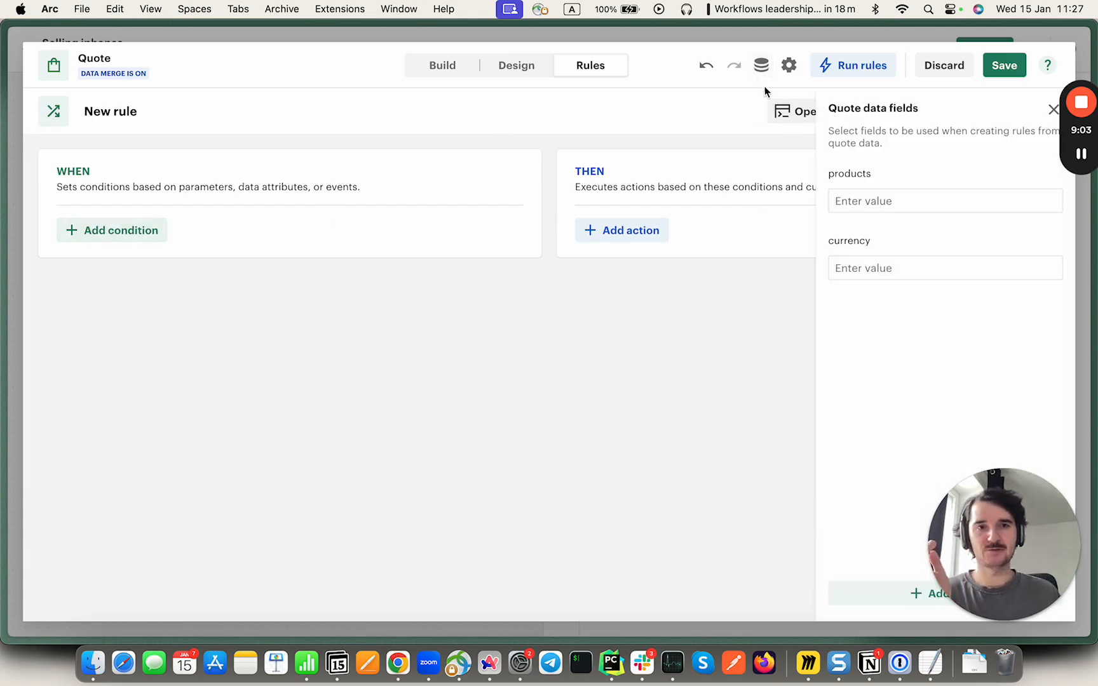
pyautogui.click(849, 191)
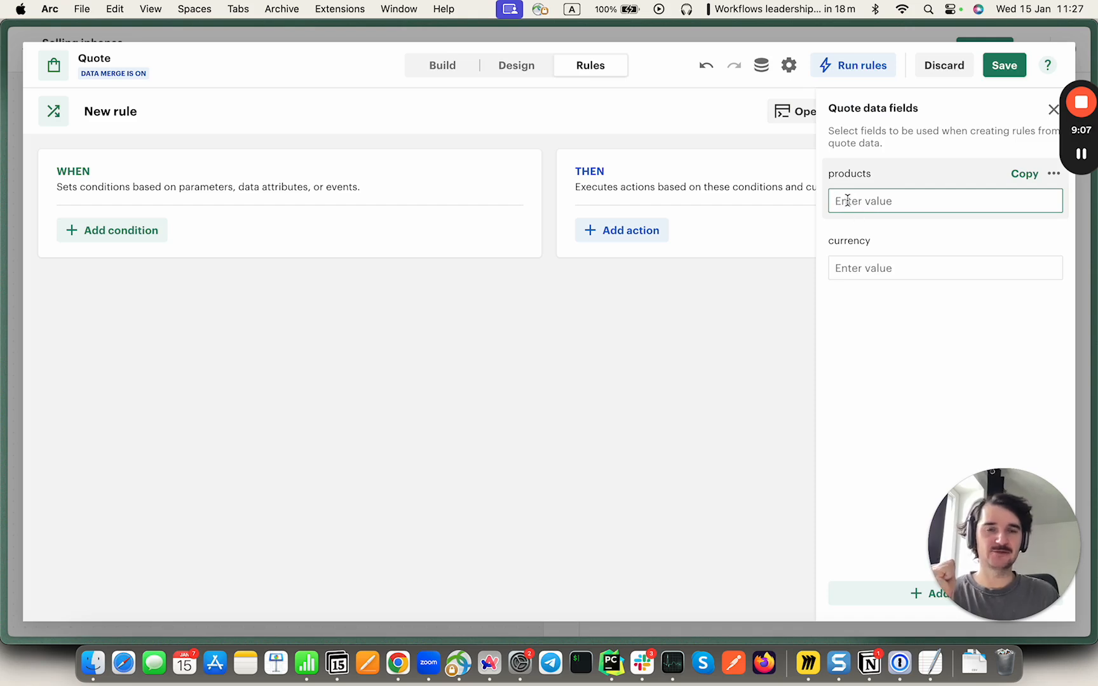
pyautogui.click(1052, 112)
# Add a condition to the new rule that the lookup table price-list-iphone contains matching elements.
pyautogui.click(89, 232)
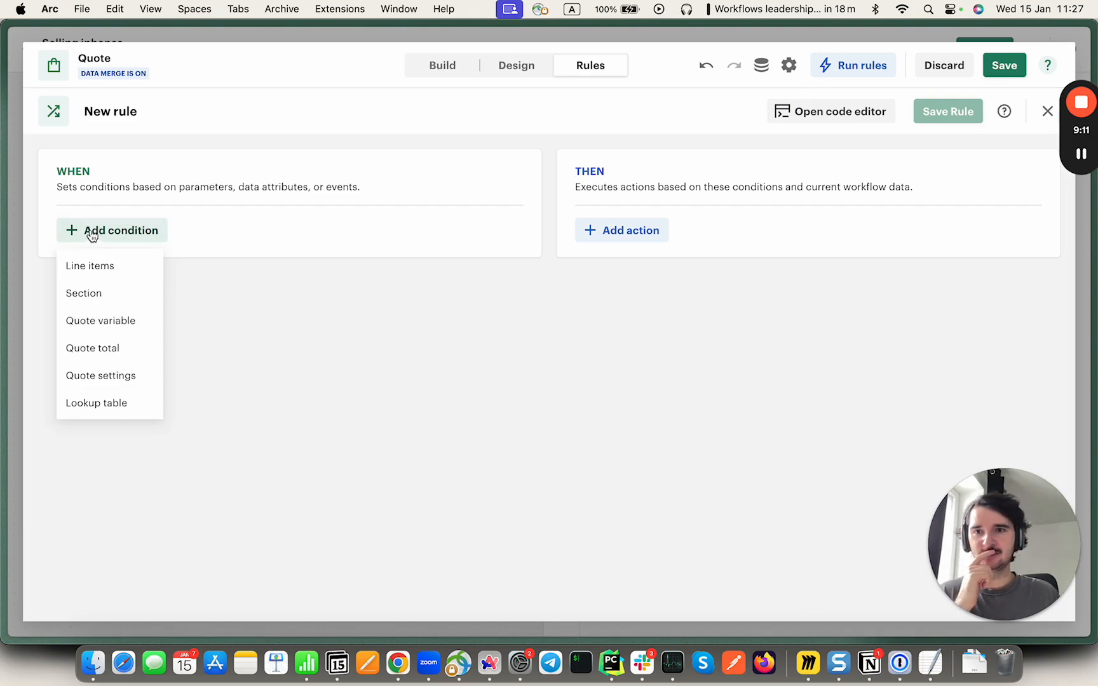
pyautogui.click(97, 403)
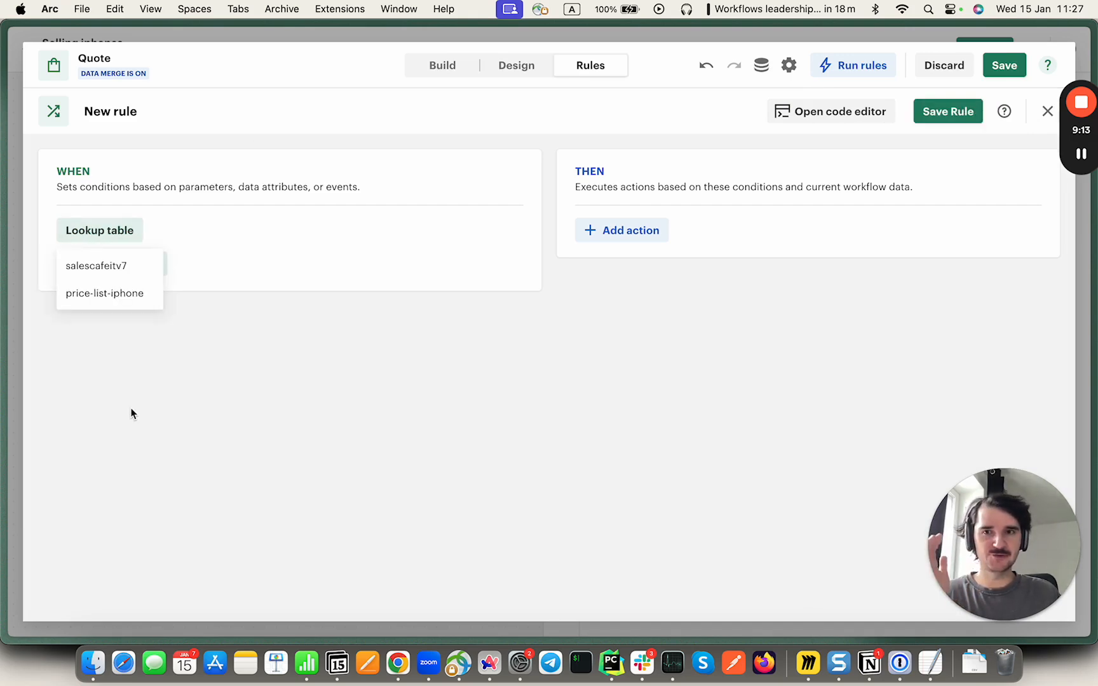
pyautogui.click(104, 297)
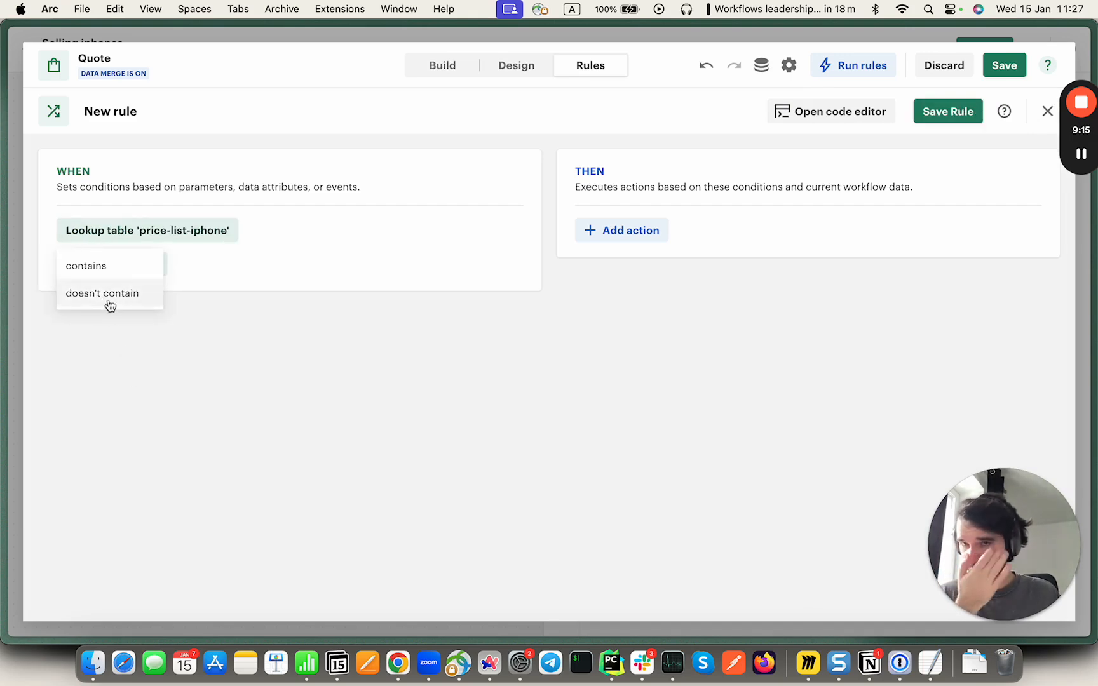
pyautogui.click(90, 263)
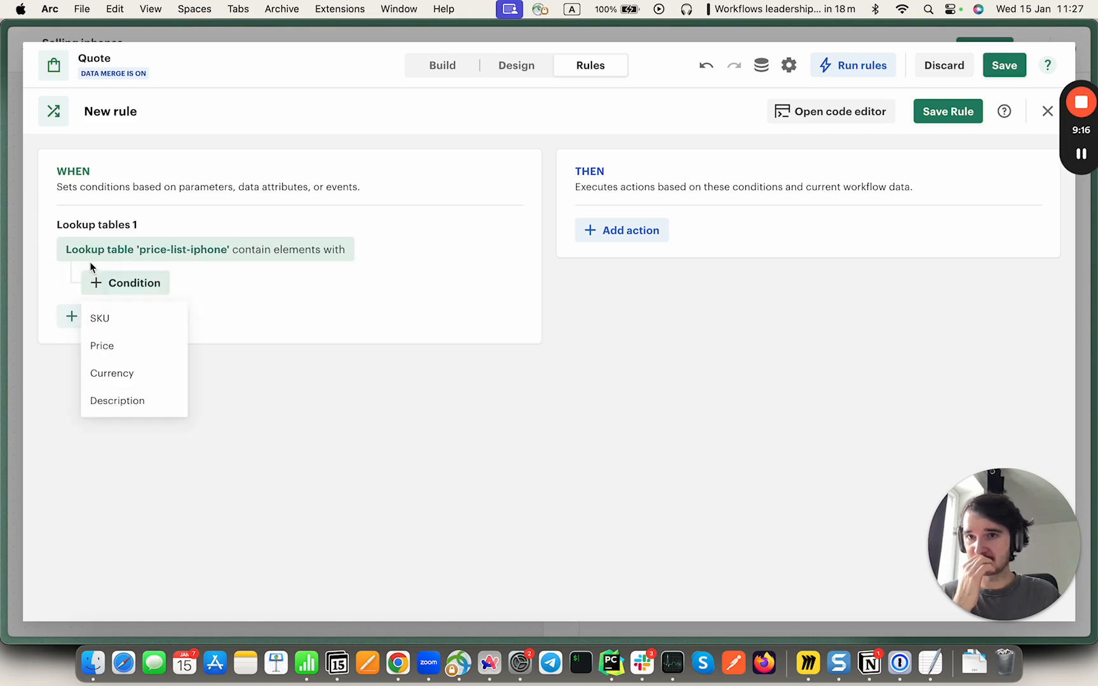
# Require the lookup table's SKU to equal =[Data field.products].
pyautogui.click(117, 323)
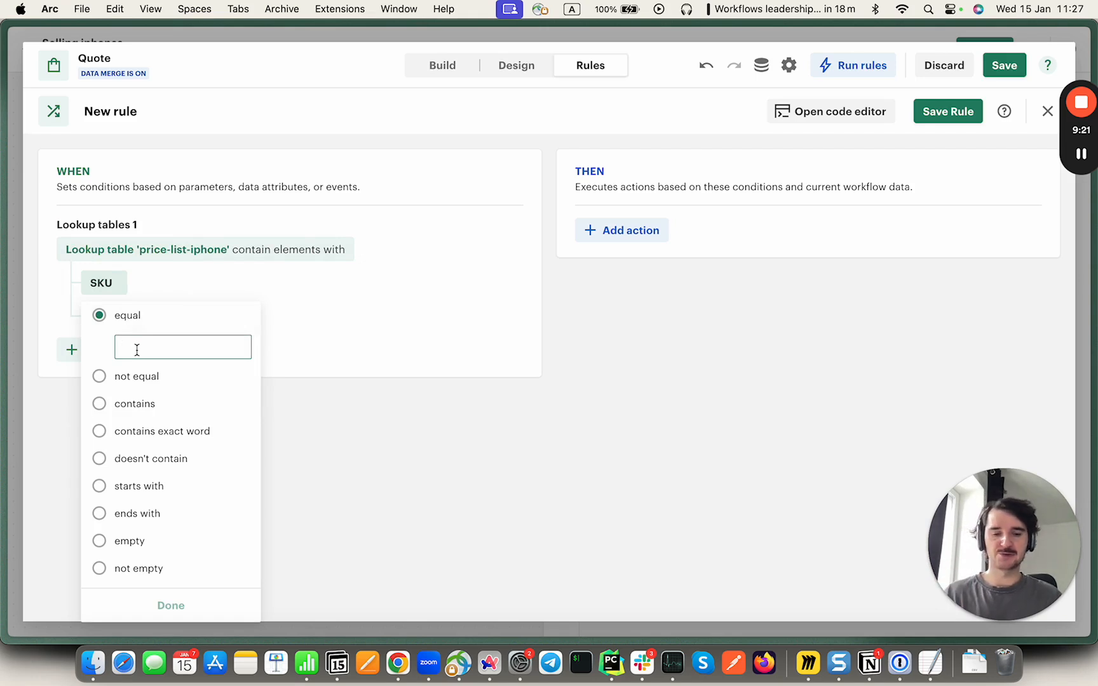
pyautogui.write('=')
pyautogui.press('Down')
pyautogui.press('Return')
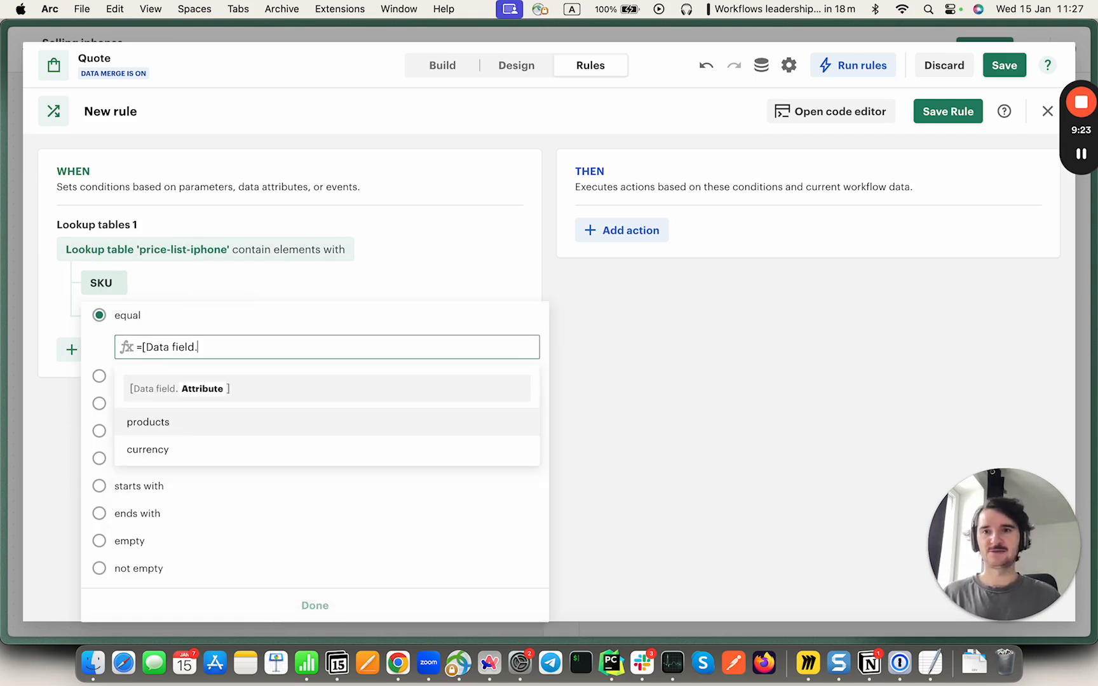
pyautogui.press('Return')
pyautogui.click(318, 605)
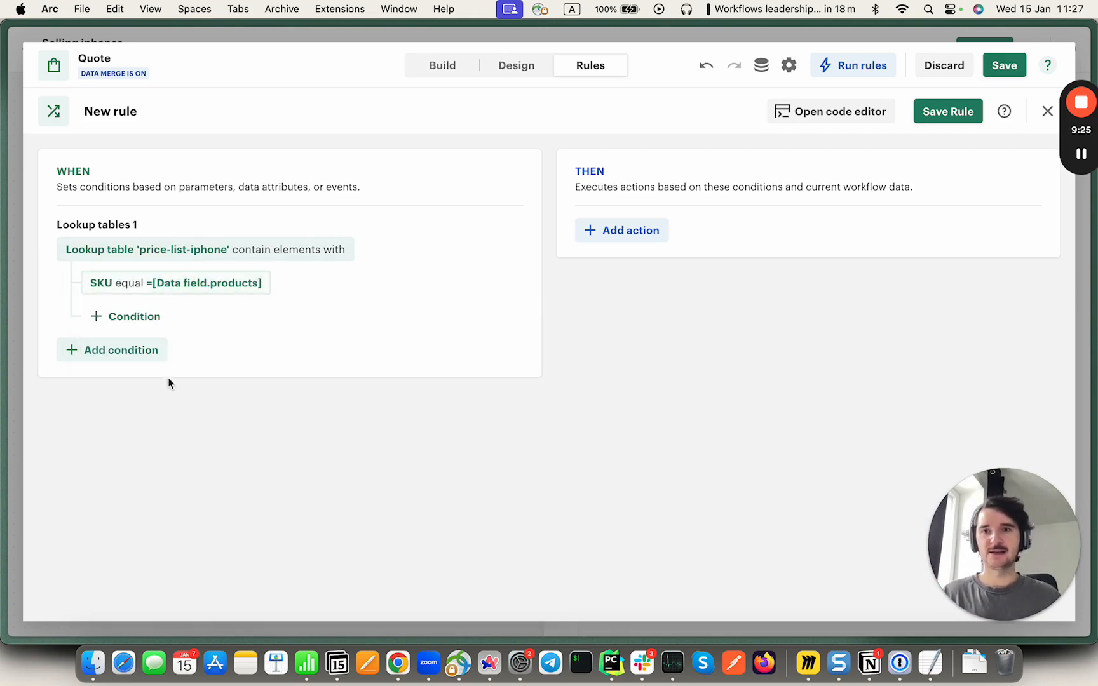
# Add a second lookup table criterion requiring Currency to equal =[Data field.currency].
pyautogui.click(126, 318)
pyautogui.click(122, 418)
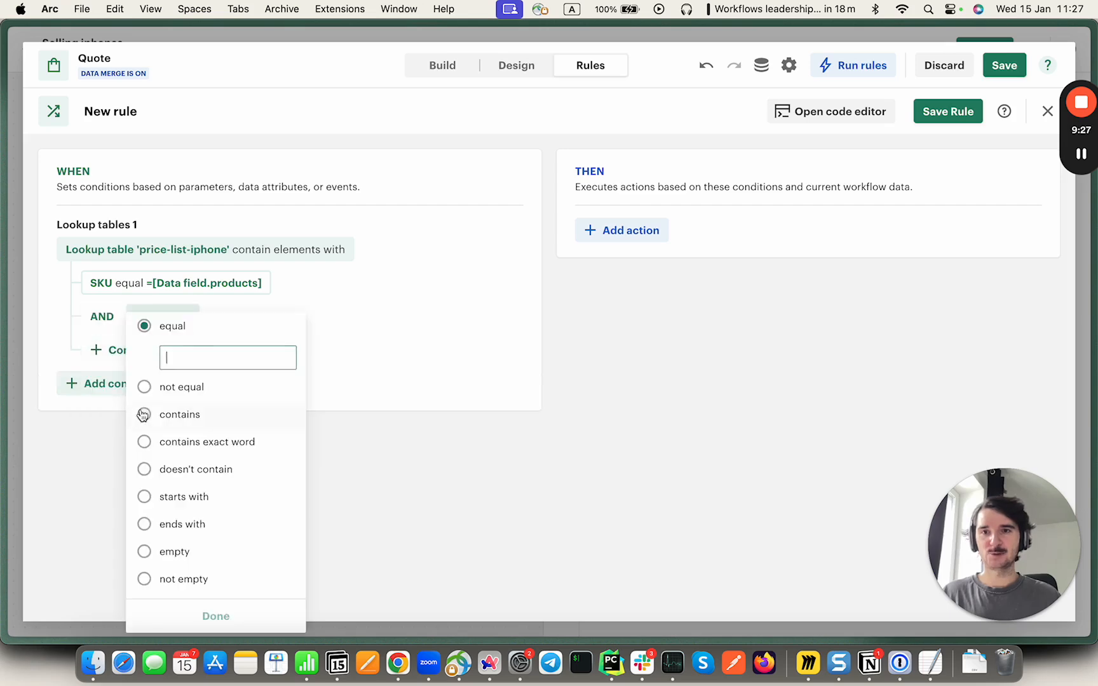
pyautogui.write('=')
pyautogui.press('Down')
pyautogui.press('Return')
pyautogui.press('Down')
pyautogui.press('Return')
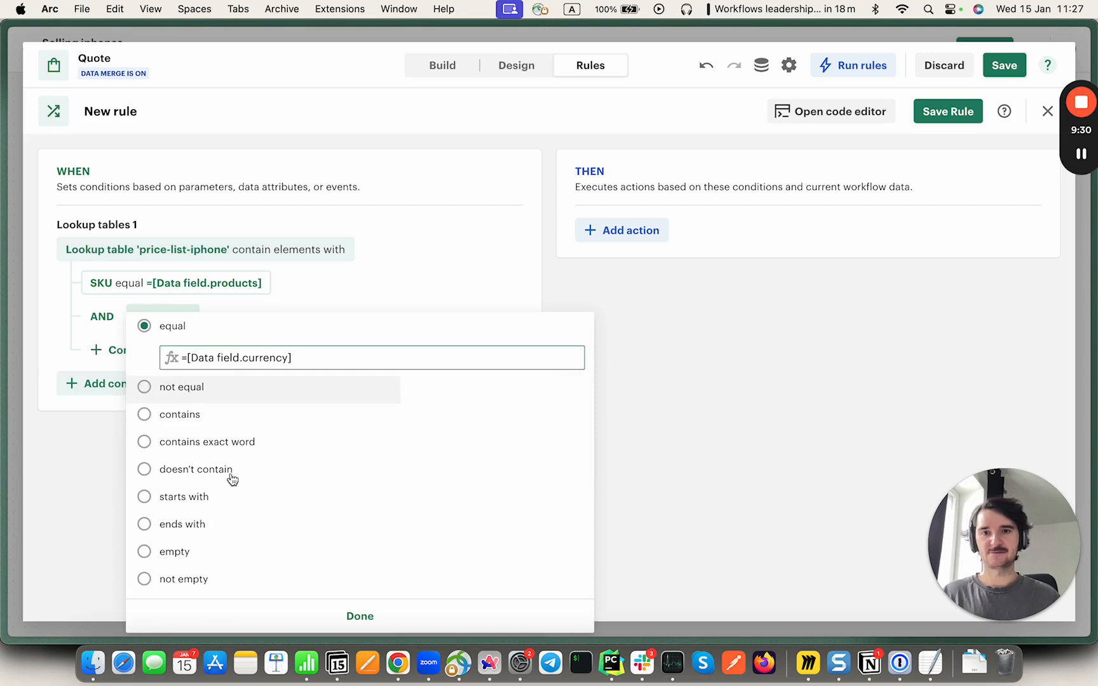
pyautogui.click(372, 615)
# Switch to the price_list_iphone spreadsheet, create a filter, and limit the SKU column to i-10.
pyautogui.hotkey('ctrl', 'Tab')
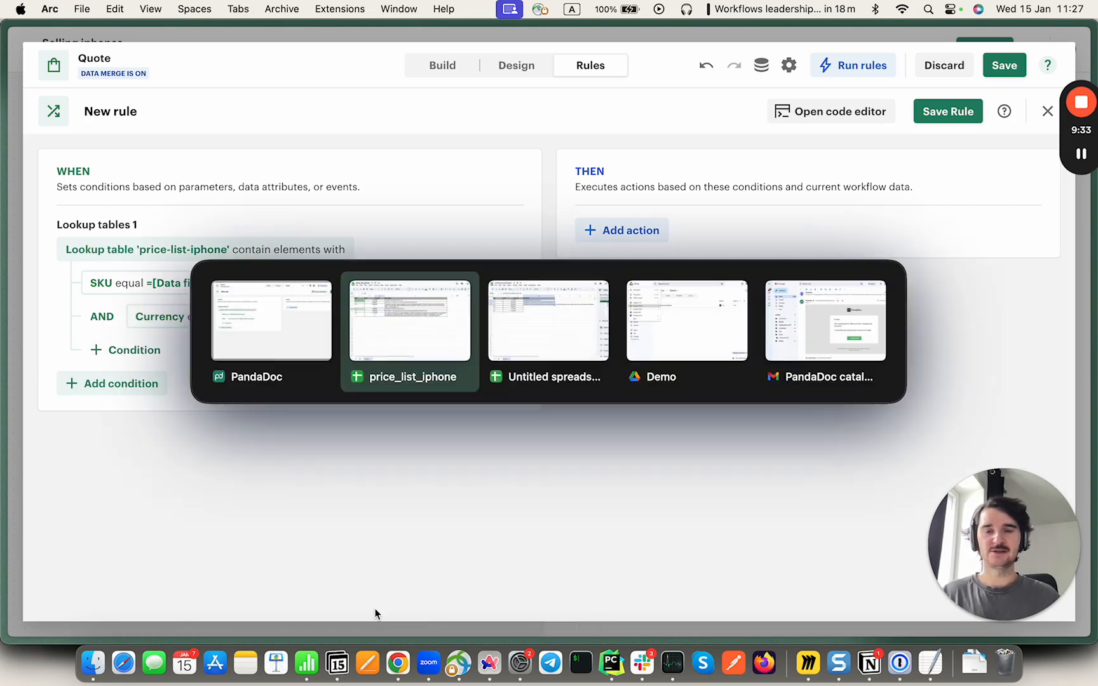
pyautogui.hotkey('ctrl', 'Tab')
pyautogui.hotkey('ctrl', 'shift', 'Tab')
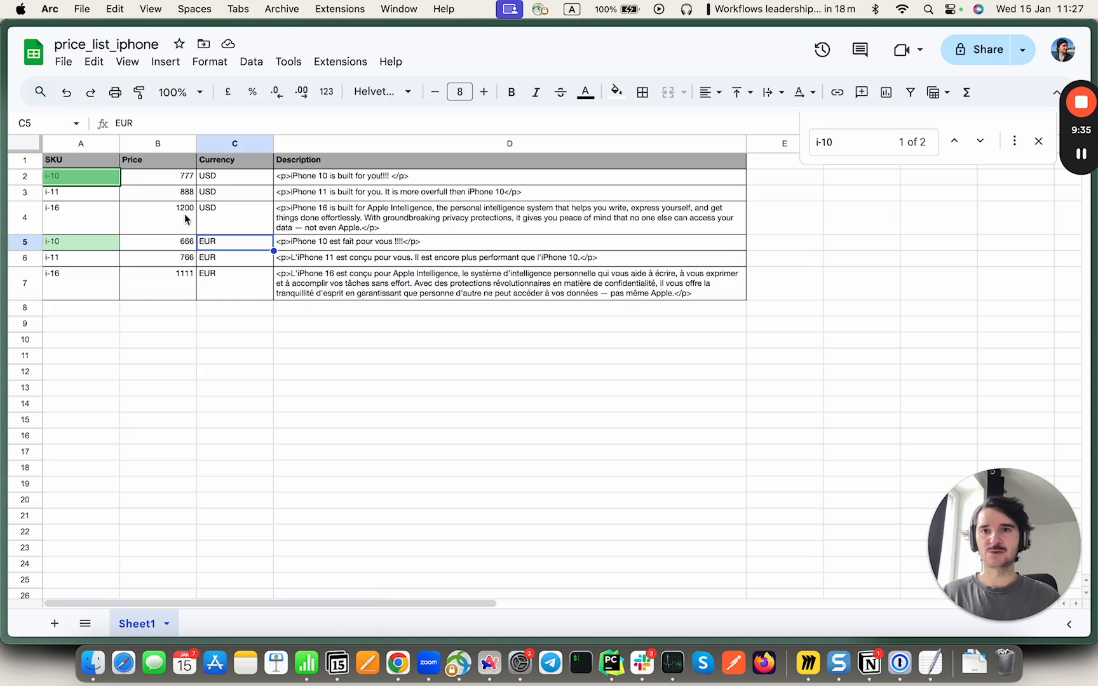
pyautogui.click(97, 178)
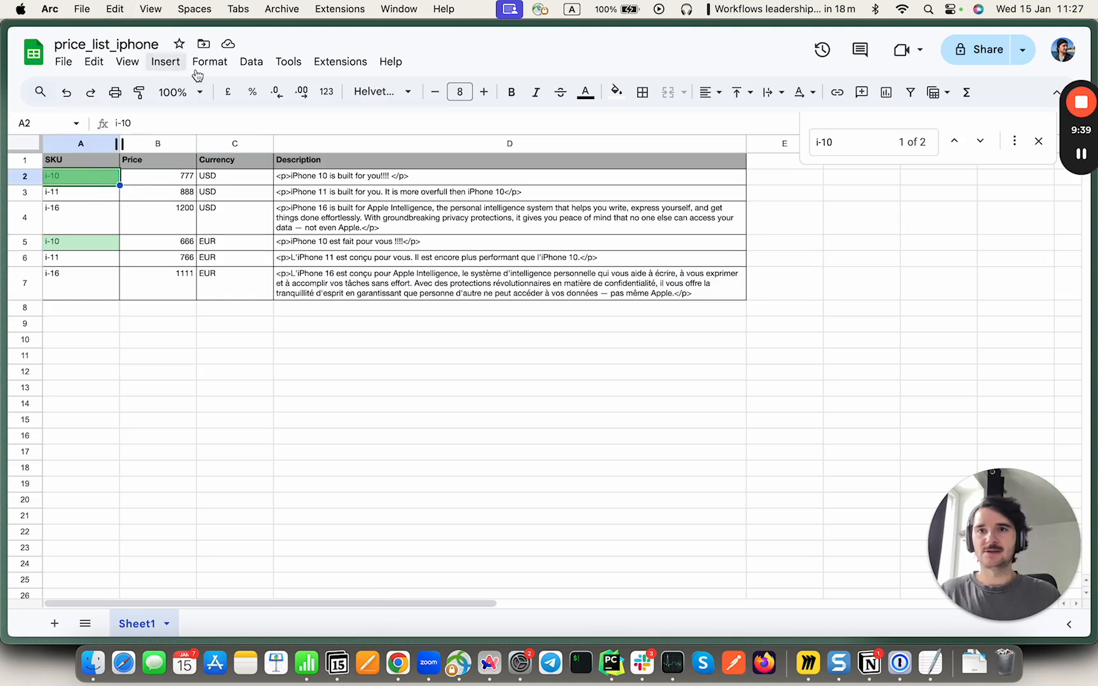
pyautogui.click(250, 62)
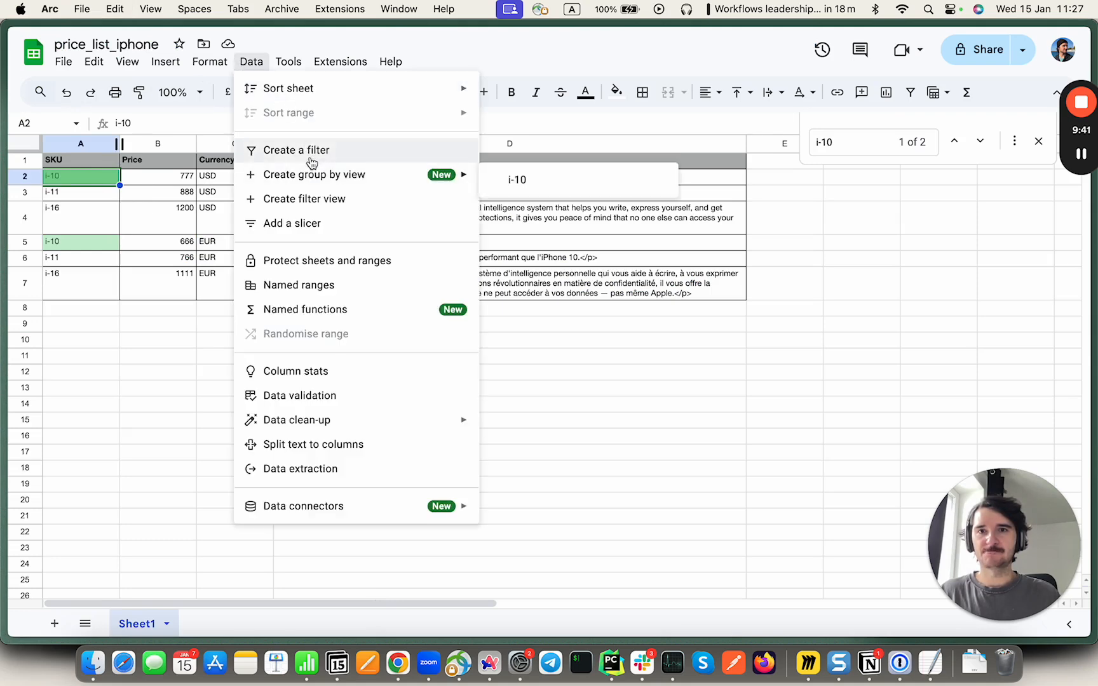
pyautogui.click(296, 150)
pyautogui.click(111, 160)
pyautogui.click(190, 439)
pyautogui.click(190, 462)
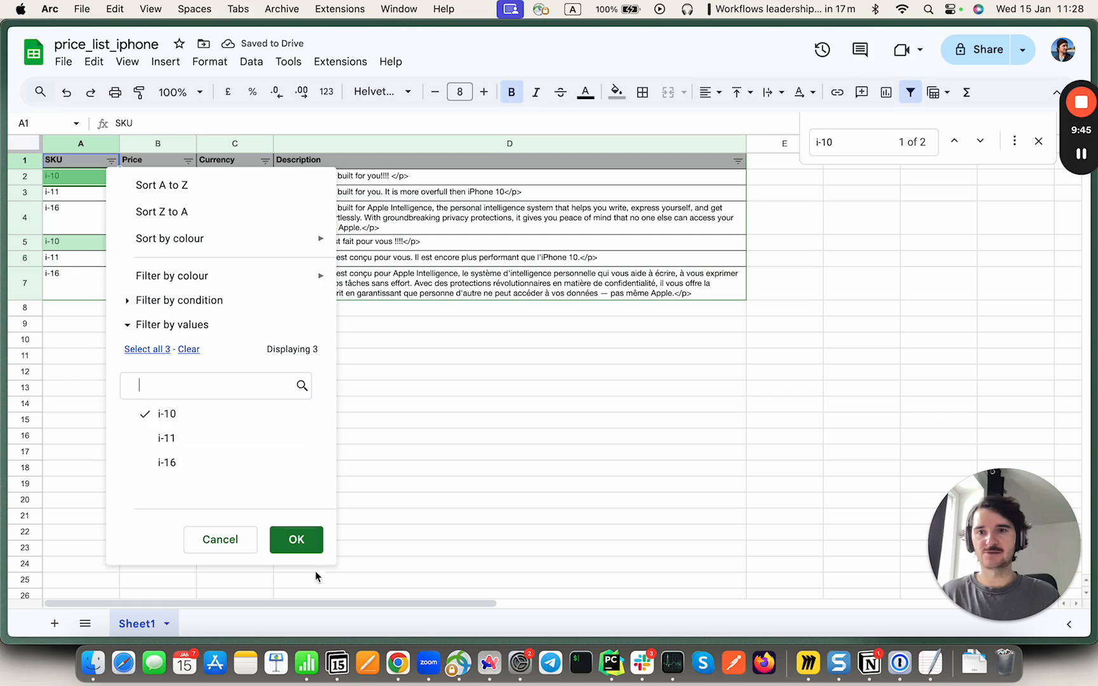
pyautogui.click(298, 540)
pyautogui.hscroll(1, 199, 185)
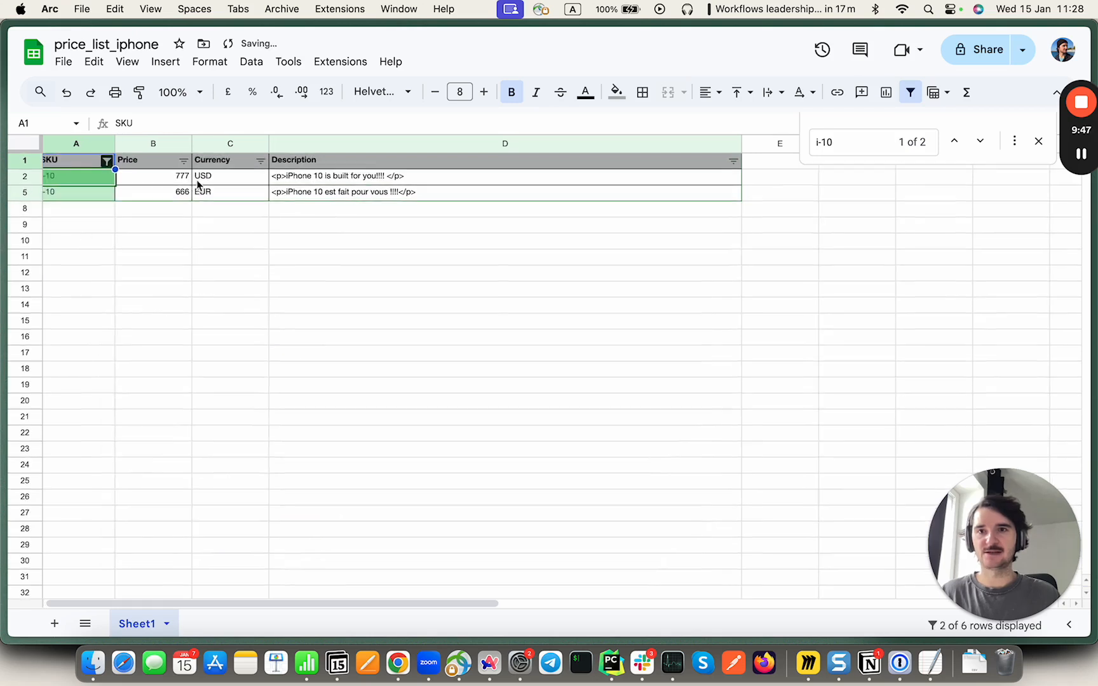
# Filter the spreadsheet's Currency column to show only EUR.
pyautogui.click(253, 161)
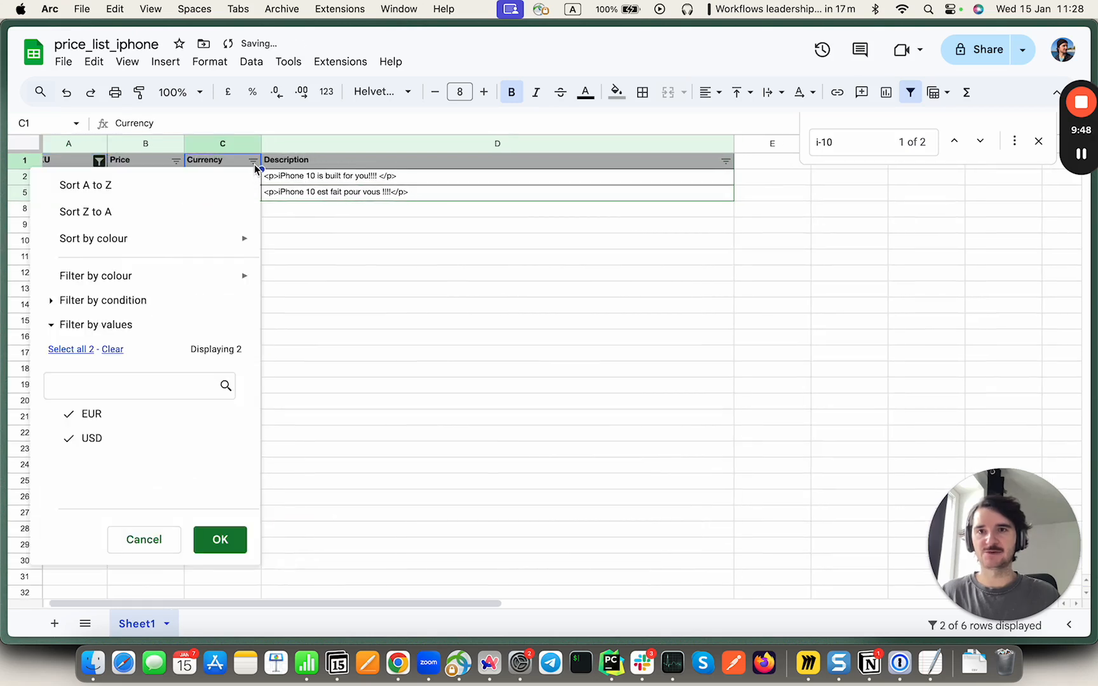
pyautogui.click(141, 438)
pyautogui.click(205, 539)
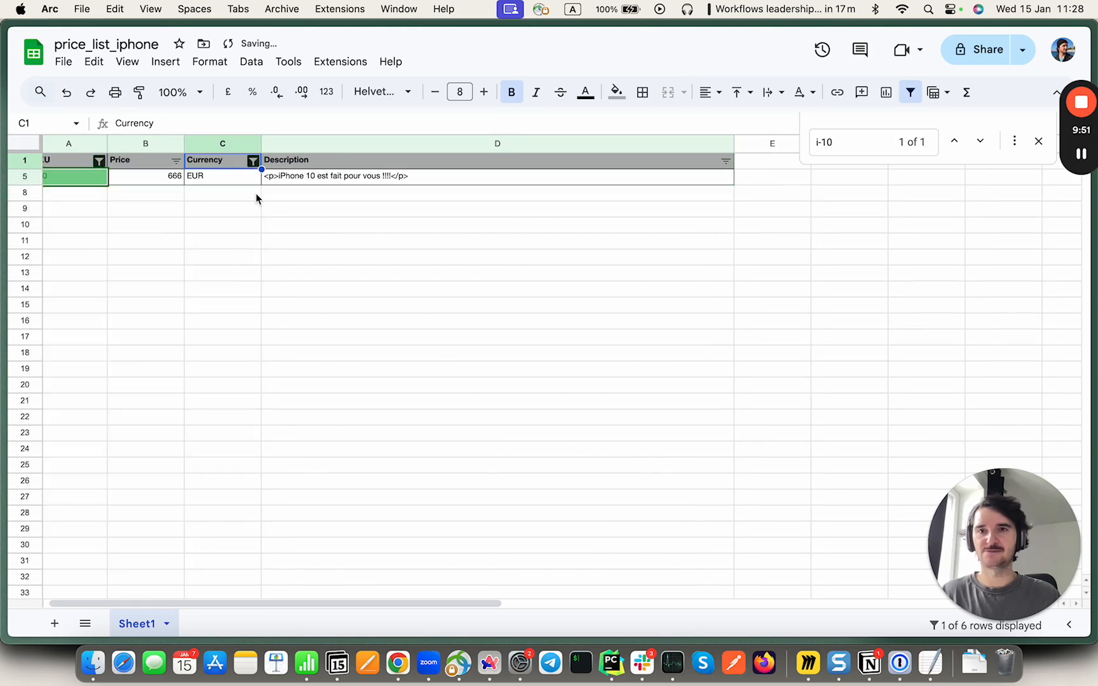
# Compare the PandaDoc rule's SKU and currency conditions with the filtered spreadsheet row, and return to the rule.
pyautogui.hotkey('ctrl', 'Tab')
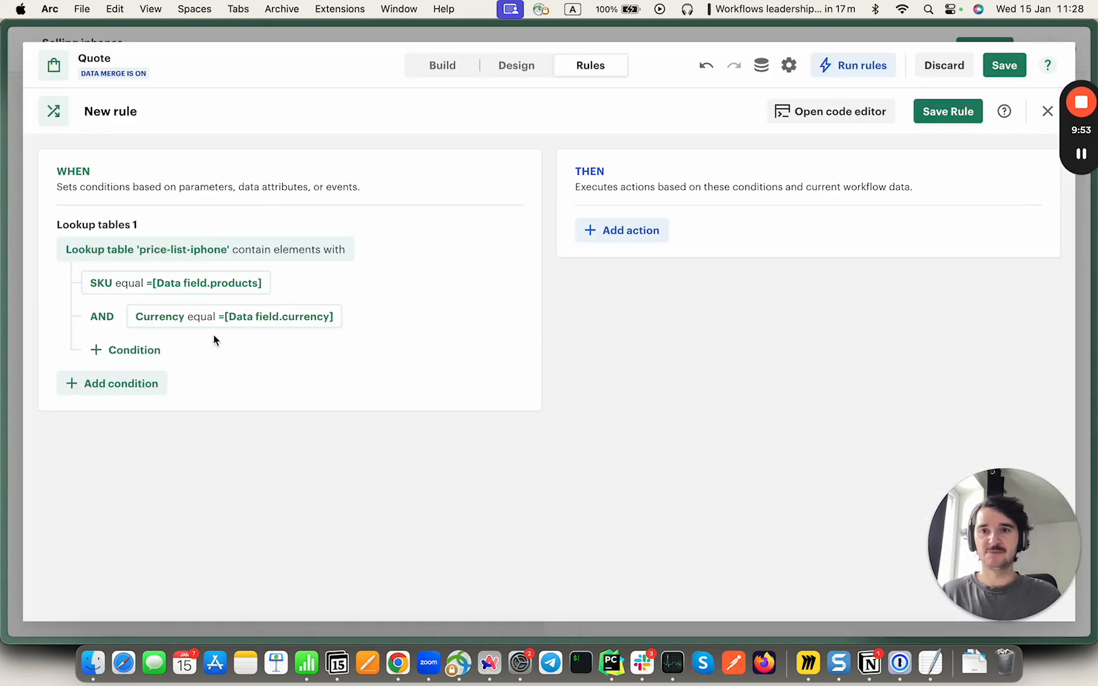
pyautogui.hotkey('ctrl', 'Tab')
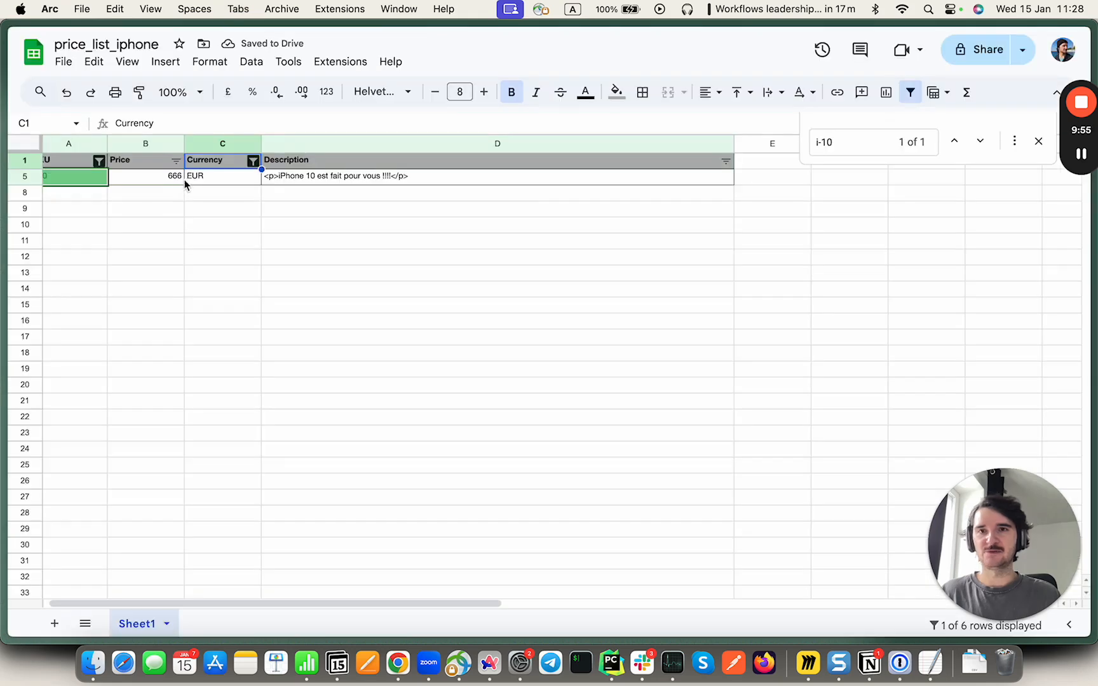
pyautogui.hscroll(-1, 141, 186)
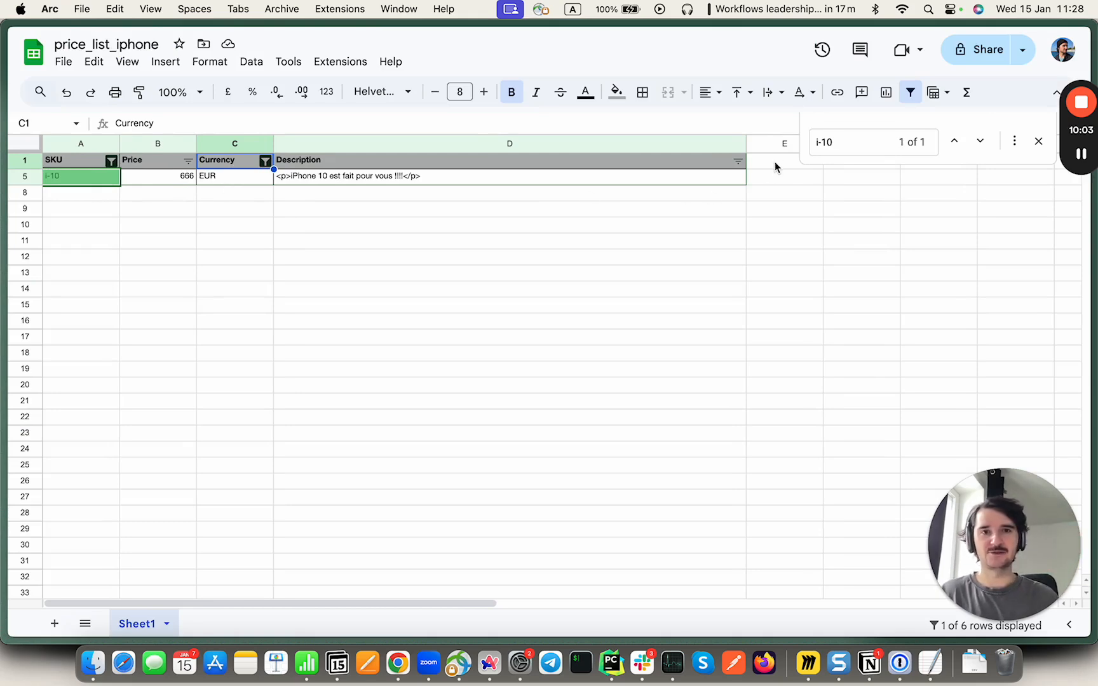
pyautogui.hotkey('ctrl', 'Tab')
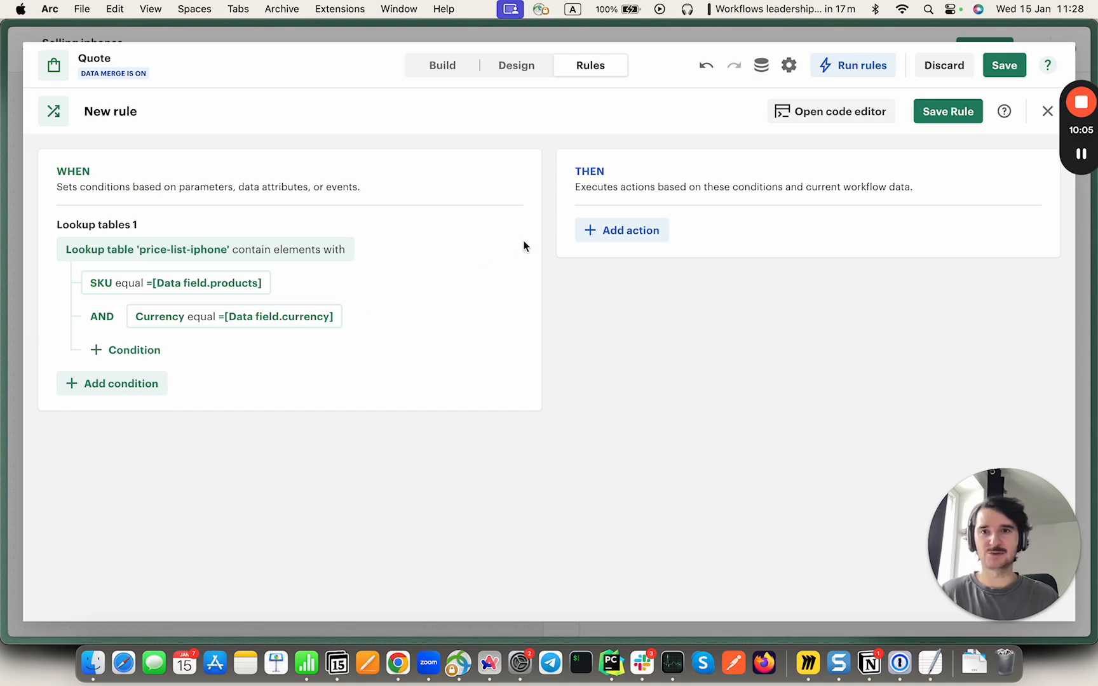
# Add an action that adds to Products the existing product with SKU =[Aliases.Lookup tables 1.First element.SKU].
pyautogui.click(629, 232)
pyautogui.click(601, 266)
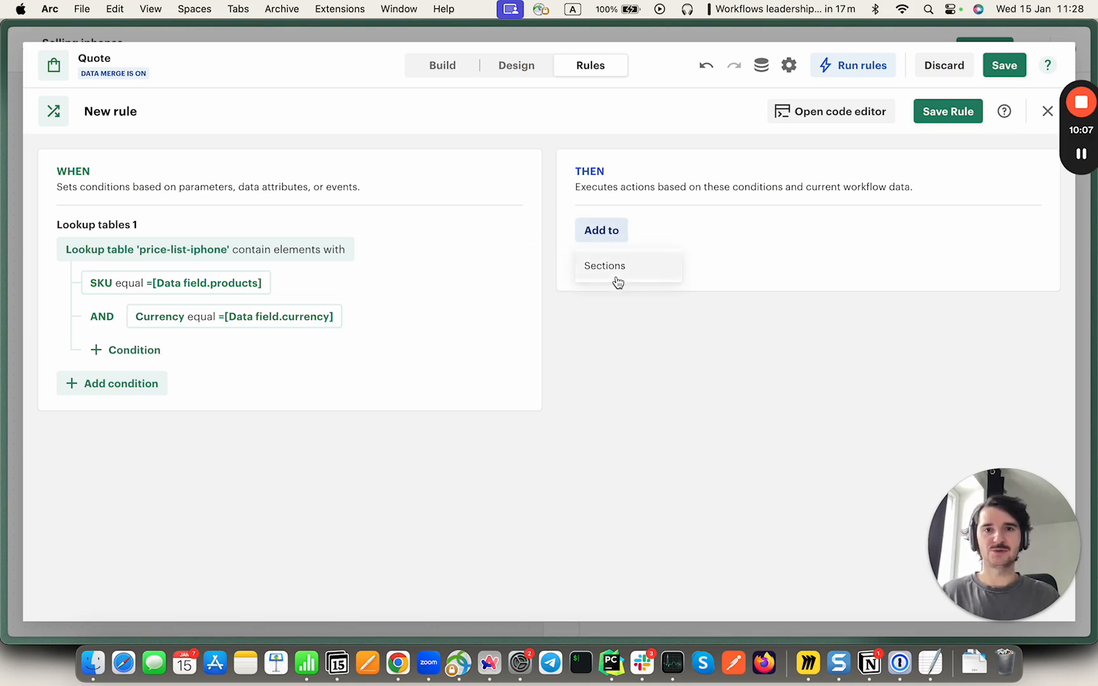
pyautogui.click(612, 272)
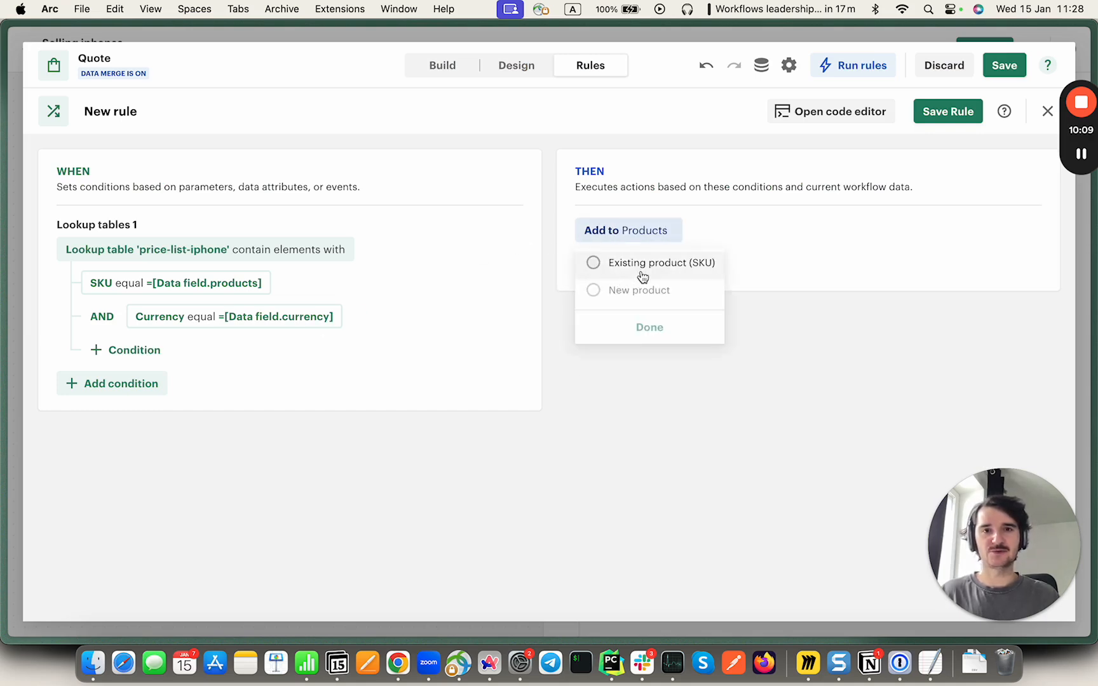
pyautogui.click(638, 272)
pyautogui.write('=[Aliases.')
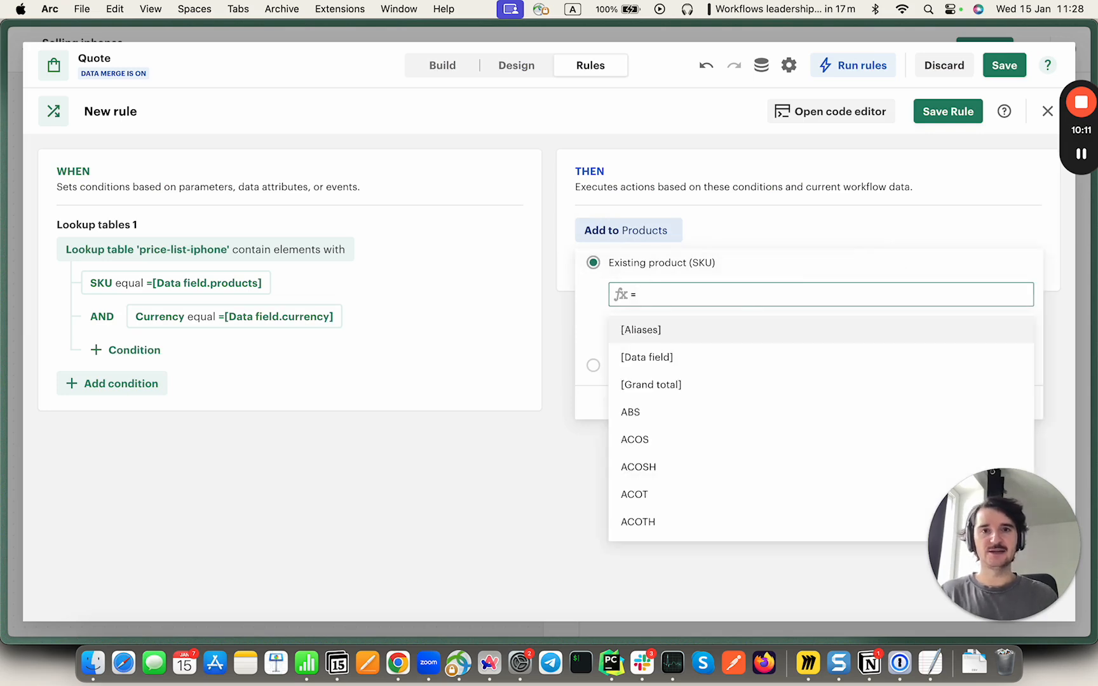
pyautogui.press('Return')
pyautogui.press('Return')
pyautogui.press('Down')
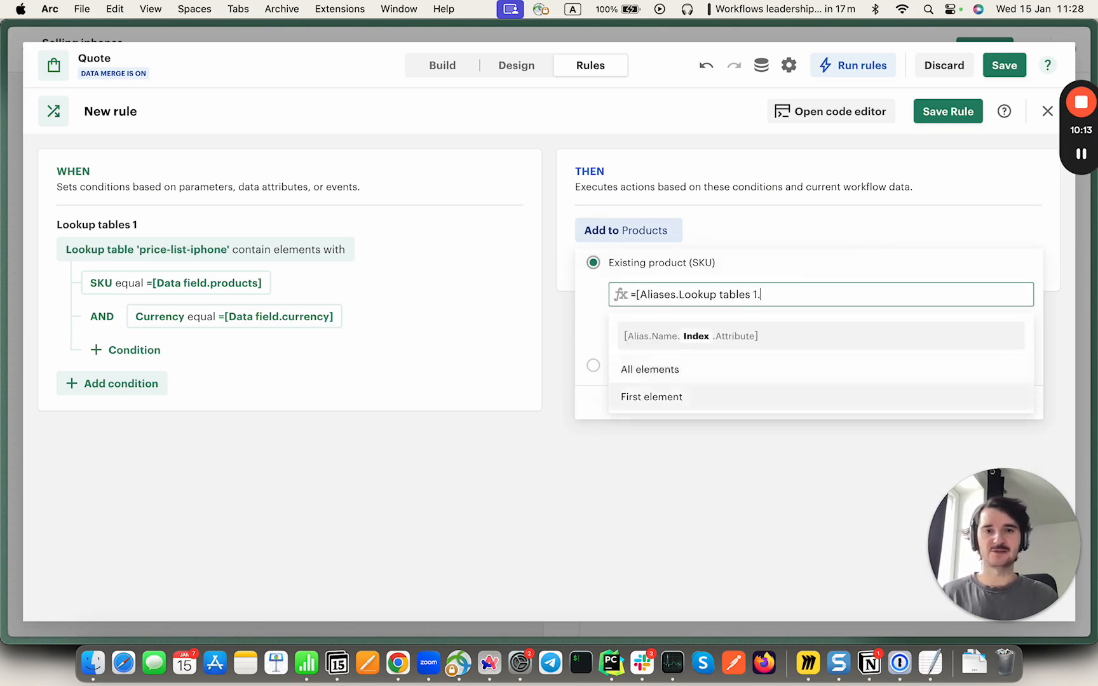
pyautogui.press('Return')
pyautogui.press('Return')
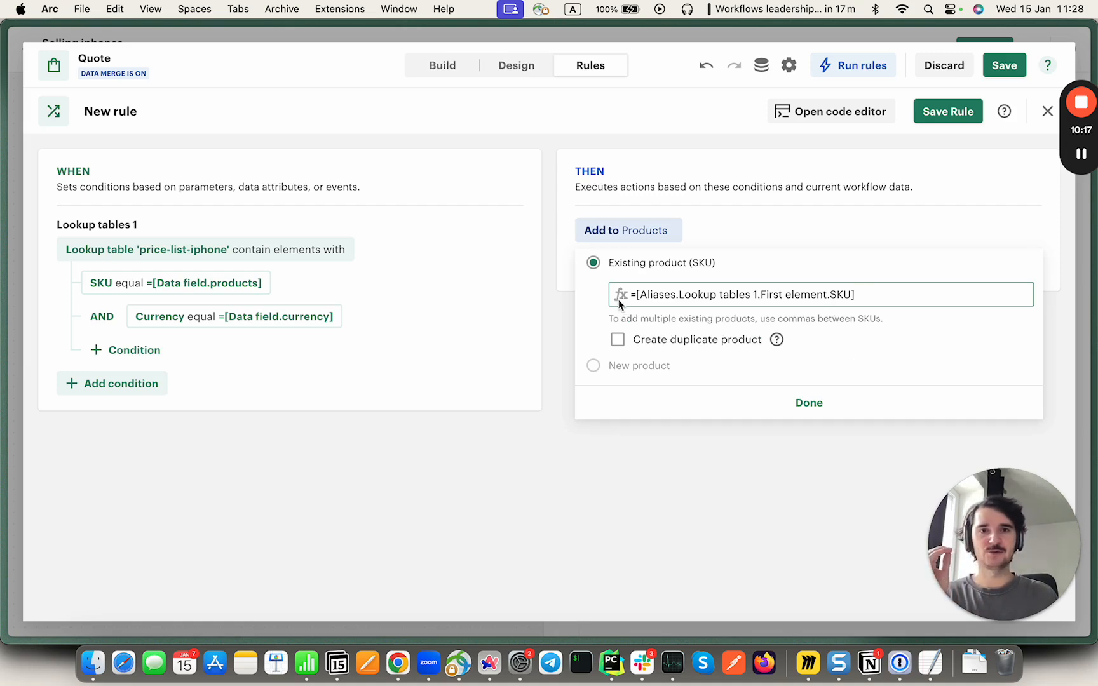
pyautogui.click(830, 410)
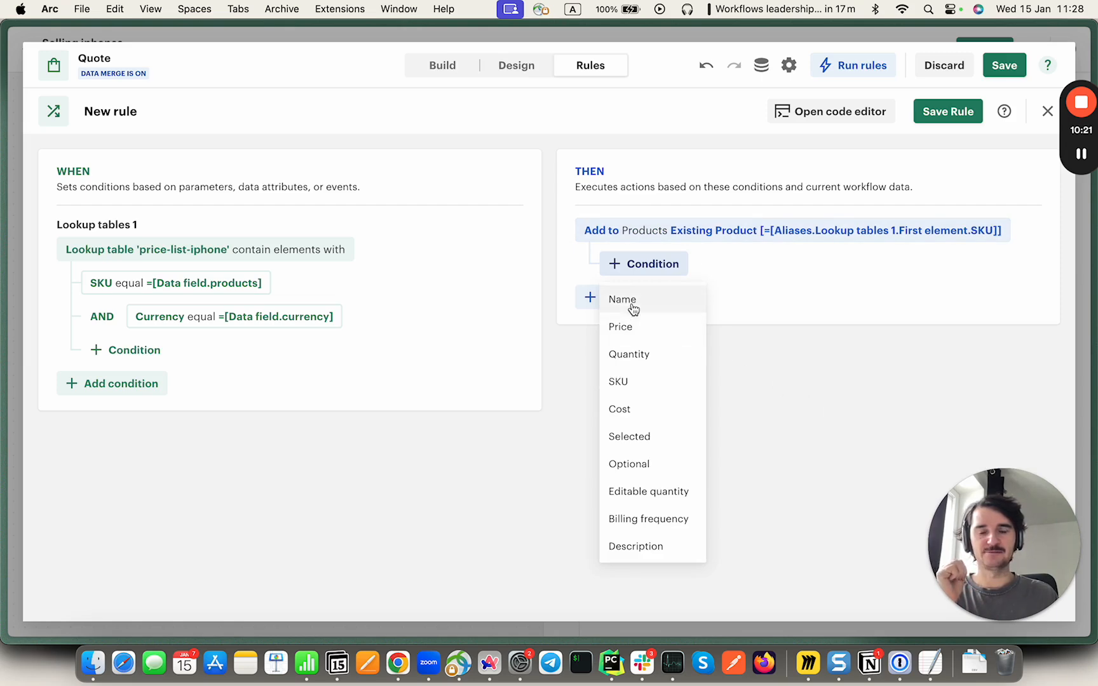
# Set the added product's Price to =[Aliases.Lookup tables 1.First element.Price] in the rule's action.
pyautogui.click(633, 329)
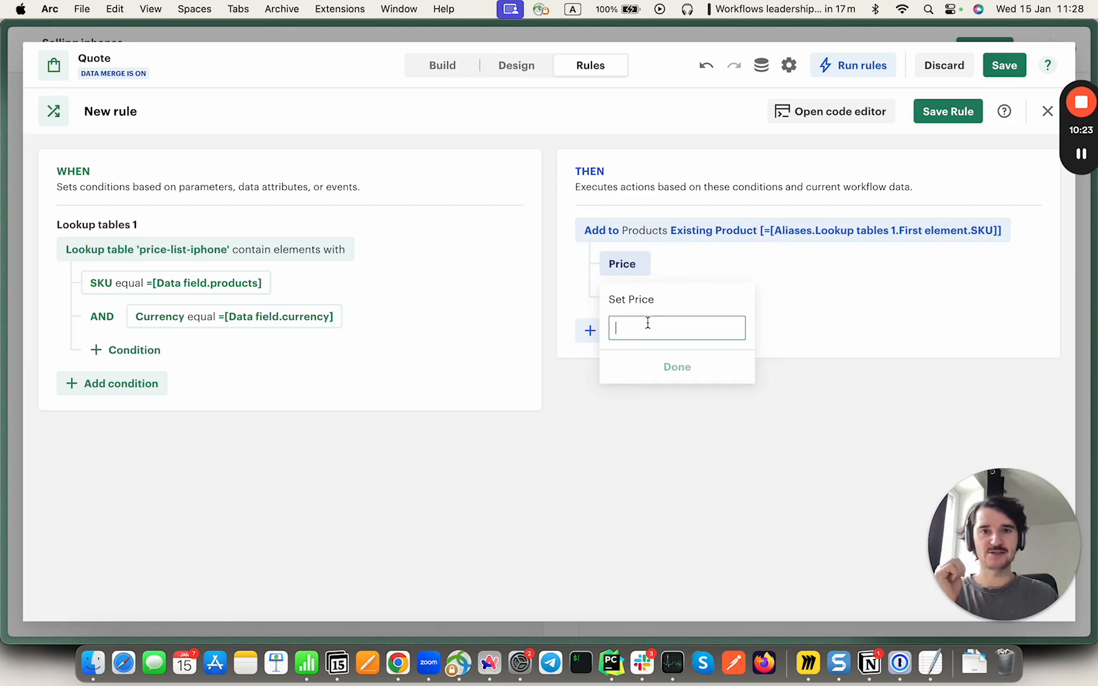
pyautogui.write('=')
pyautogui.press('Return')
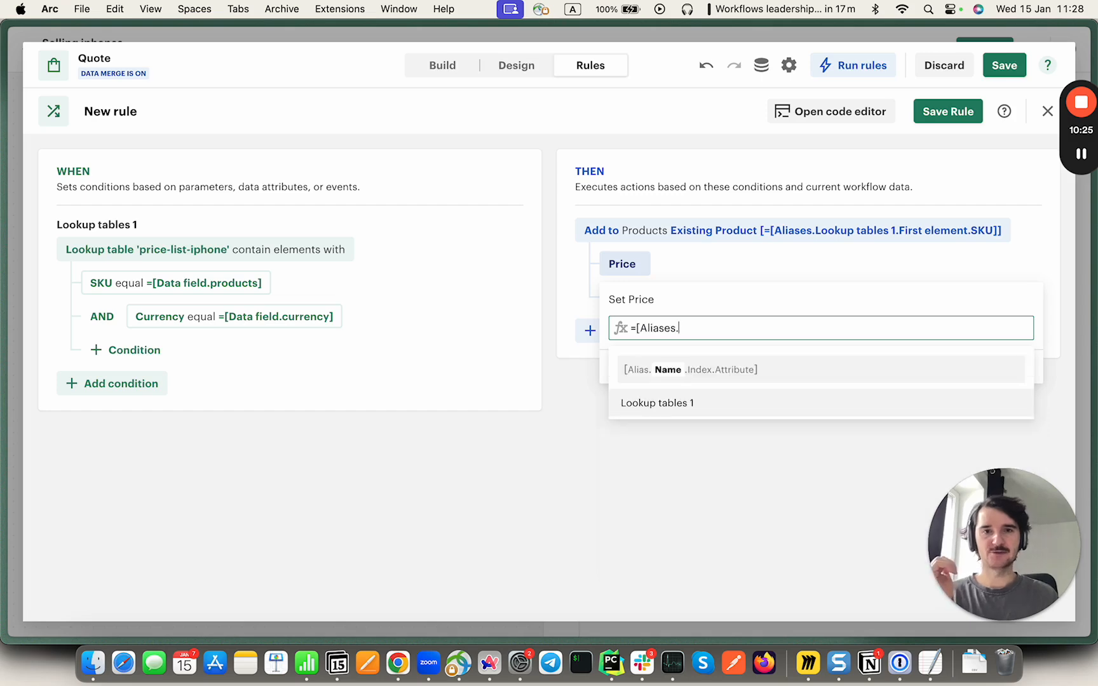
pyautogui.press('Return')
pyautogui.press('Down')
pyautogui.press('Return')
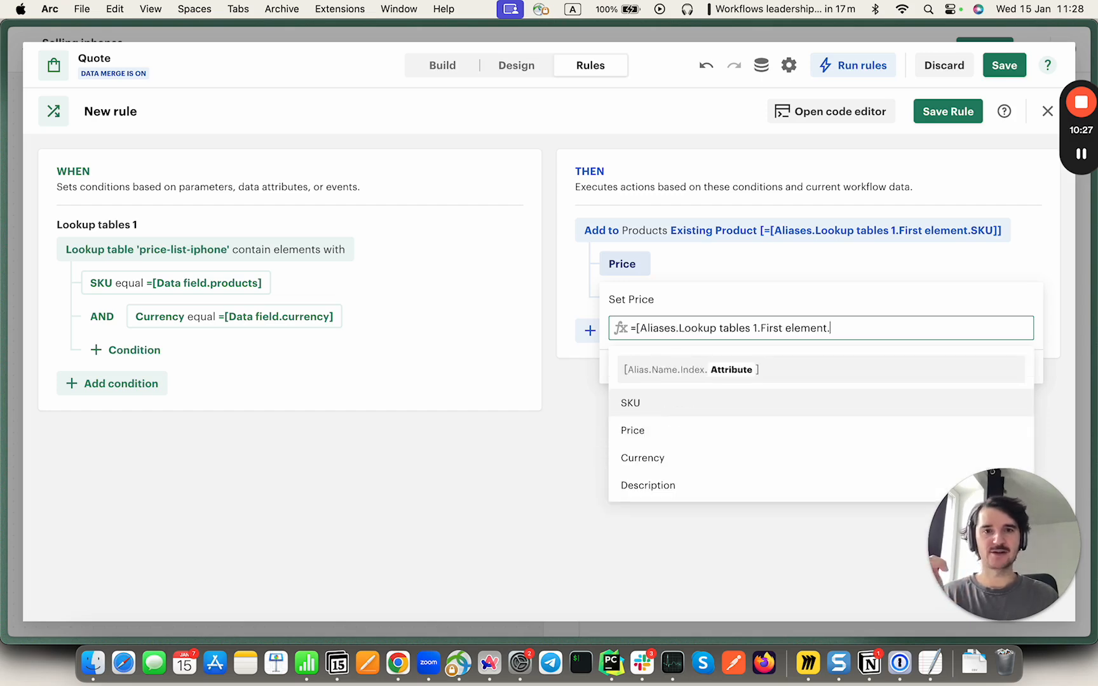
pyautogui.press('Down')
pyautogui.press('Return')
pyautogui.press('Return')
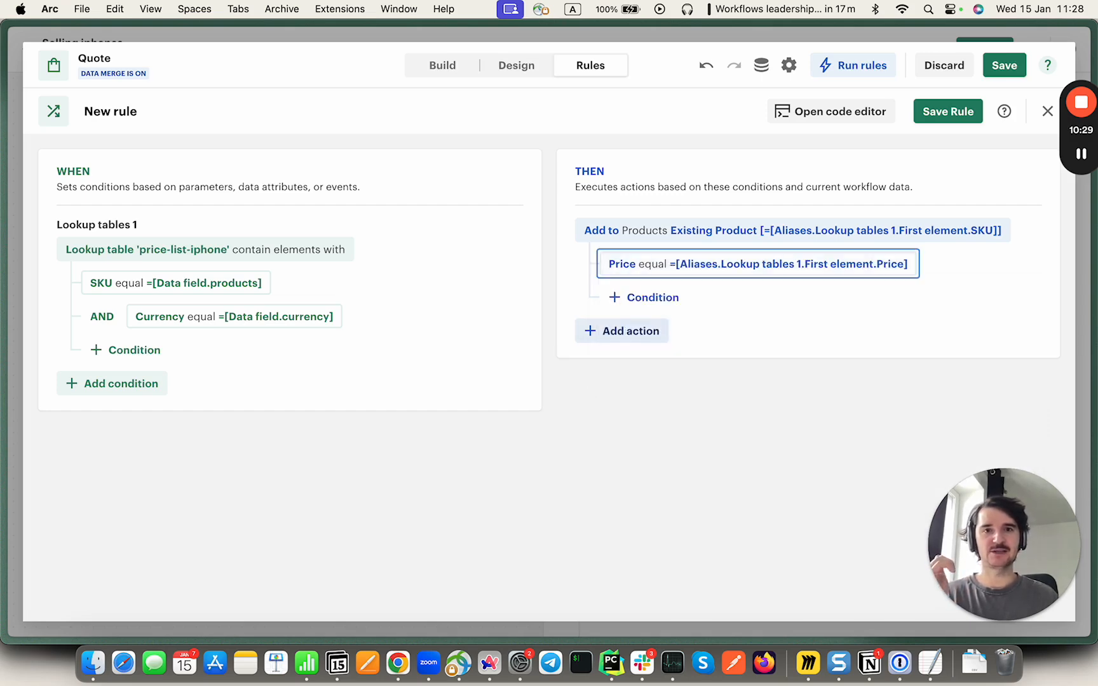
# Set the added product's Description to =[Aliases.Lookup tables 1.First element.Description] in the same action.
pyautogui.click(634, 297)
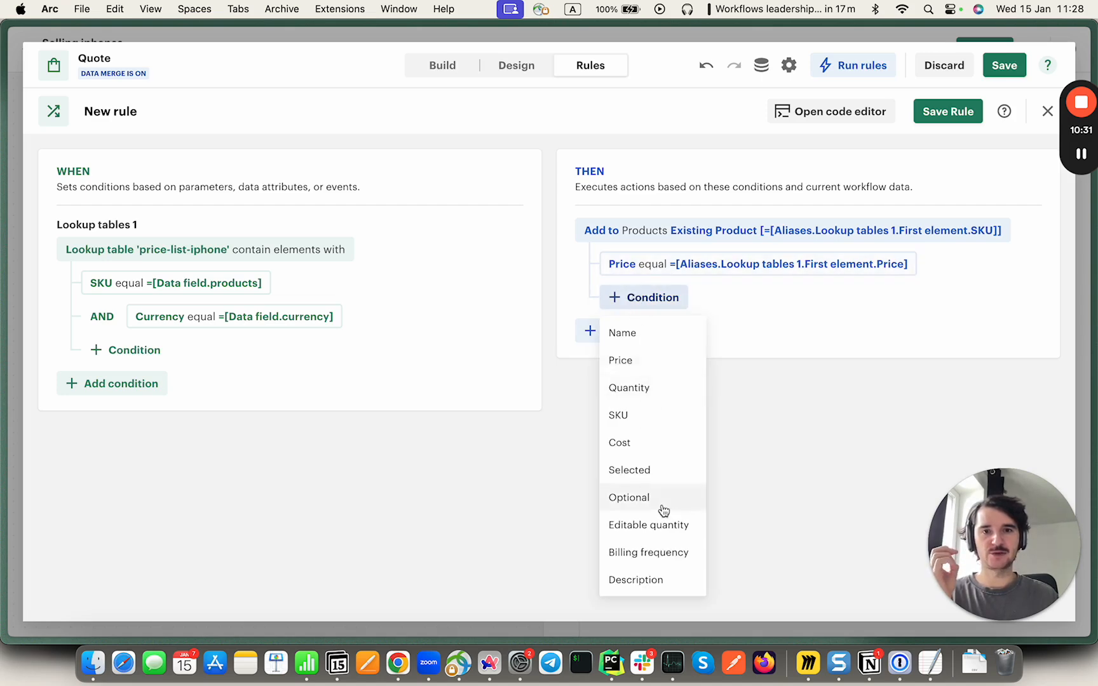
pyautogui.click(663, 580)
pyautogui.write('=[')
pyautogui.press('Return')
pyautogui.press('Return')
pyautogui.press('Down')
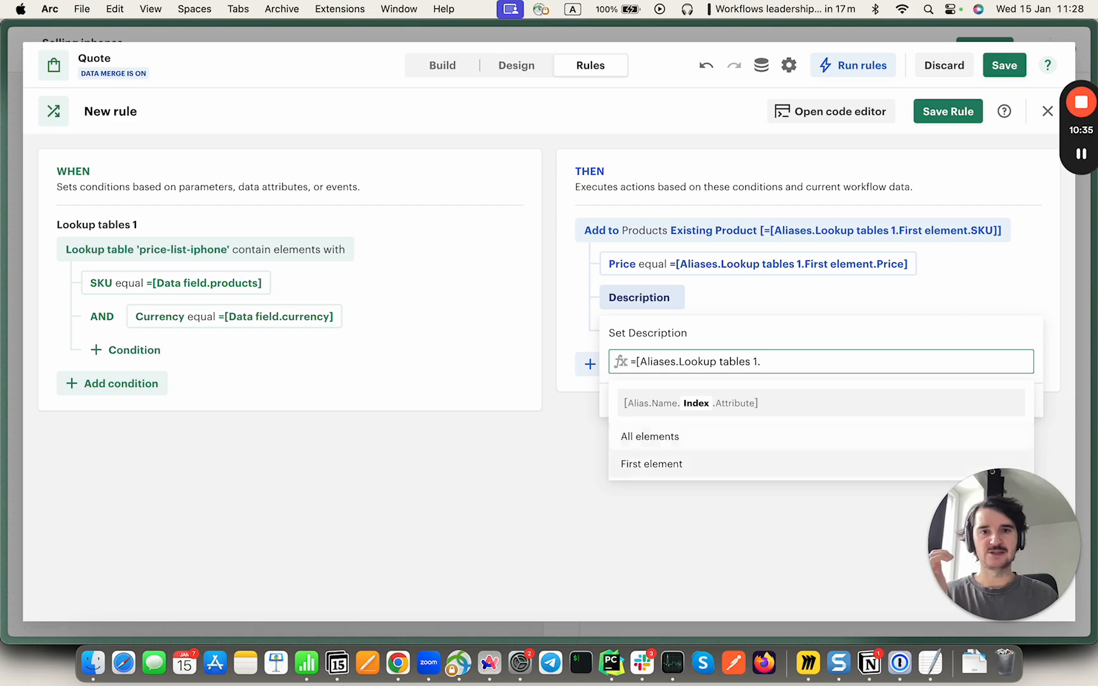
pyautogui.press('Return')
pyautogui.press('Down')
pyautogui.press('Down')
pyautogui.press('Down')
pyautogui.press('Return')
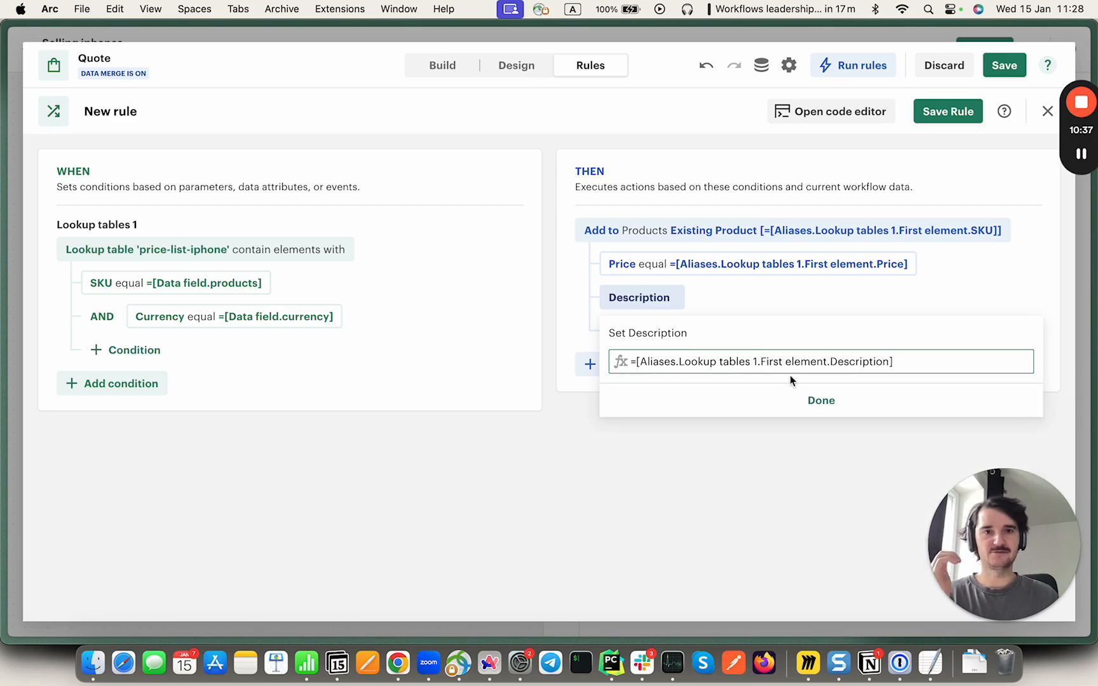
pyautogui.click(789, 401)
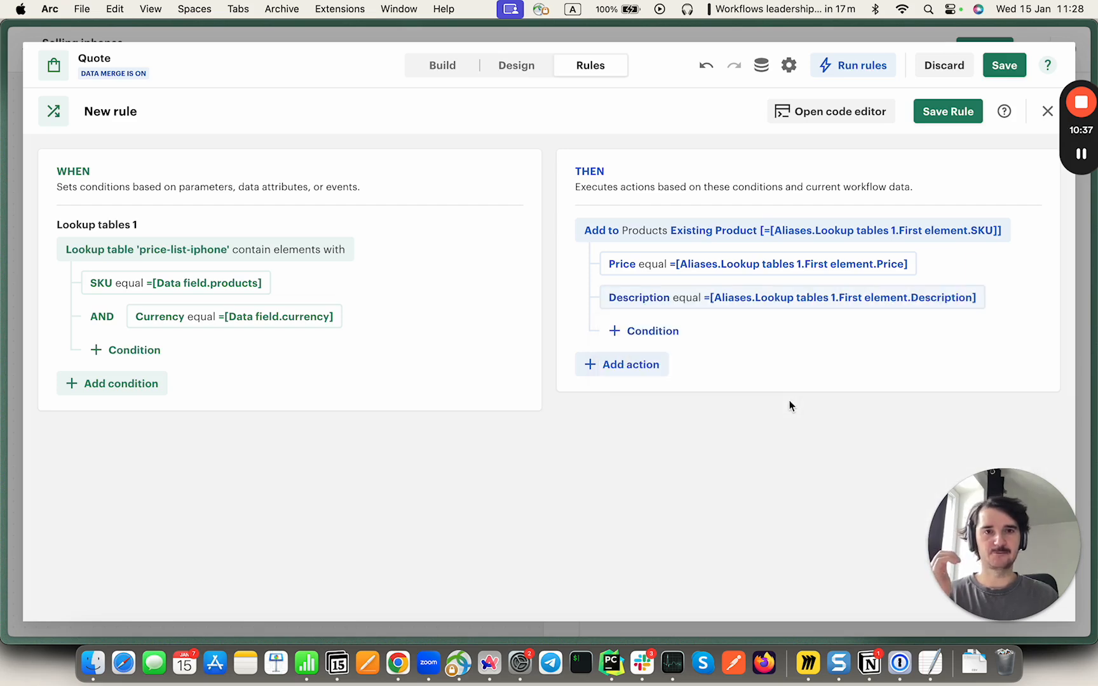
# Save the new product rule and save the quote, returning to the Selling iphones workflow.
pyautogui.click(944, 119)
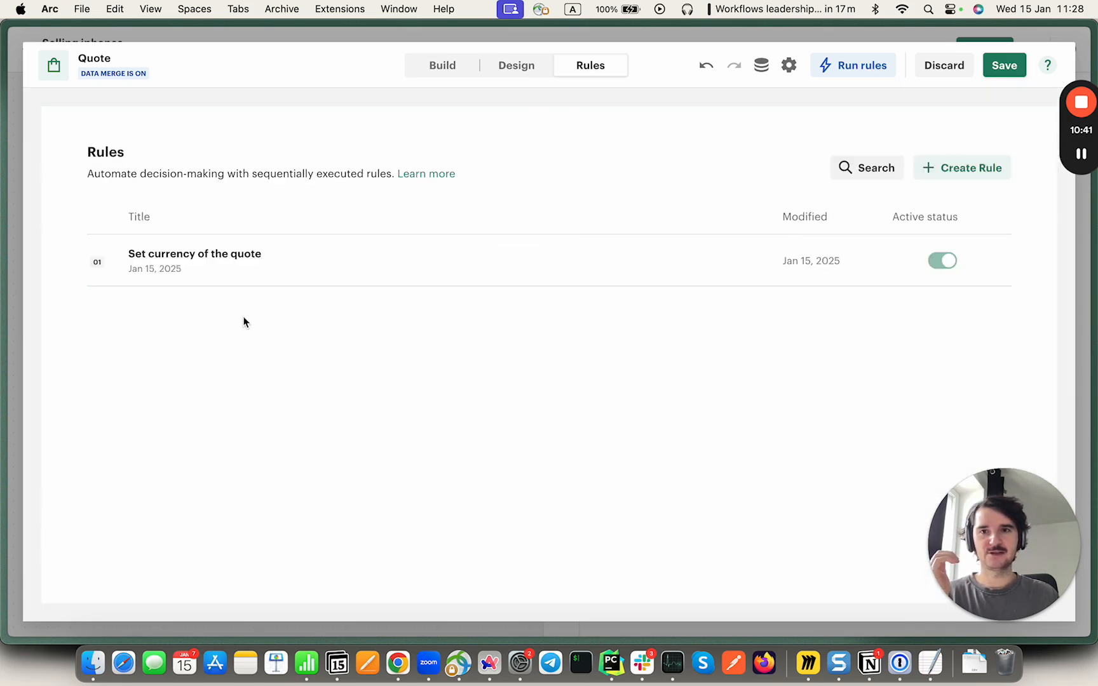
pyautogui.click(442, 65)
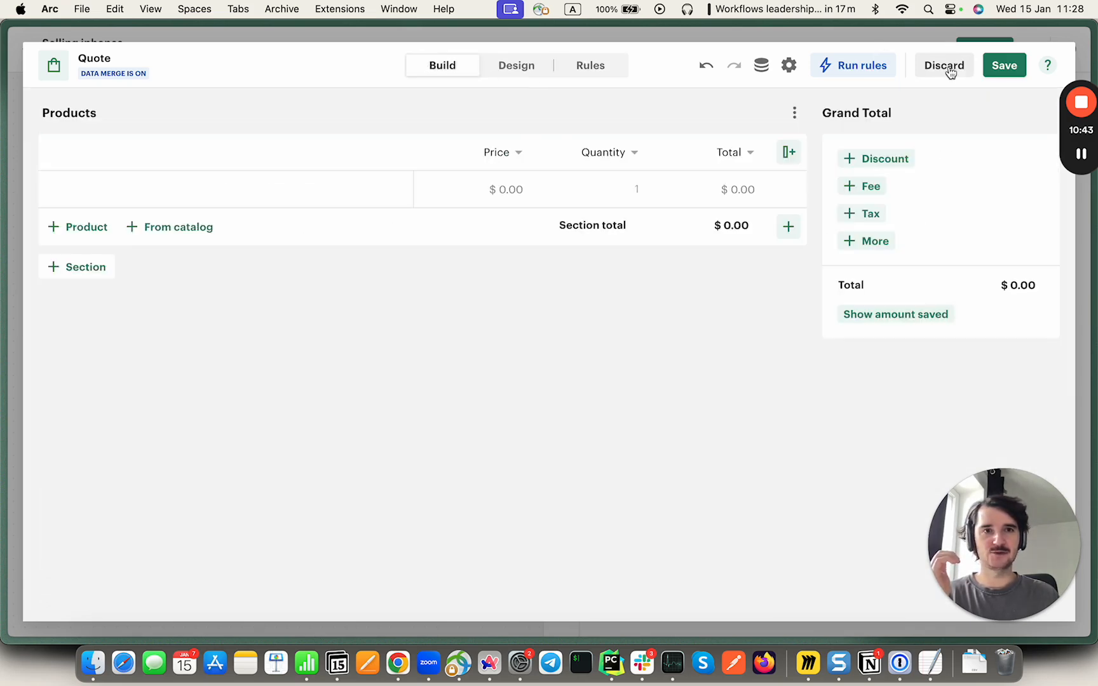
pyautogui.click(994, 69)
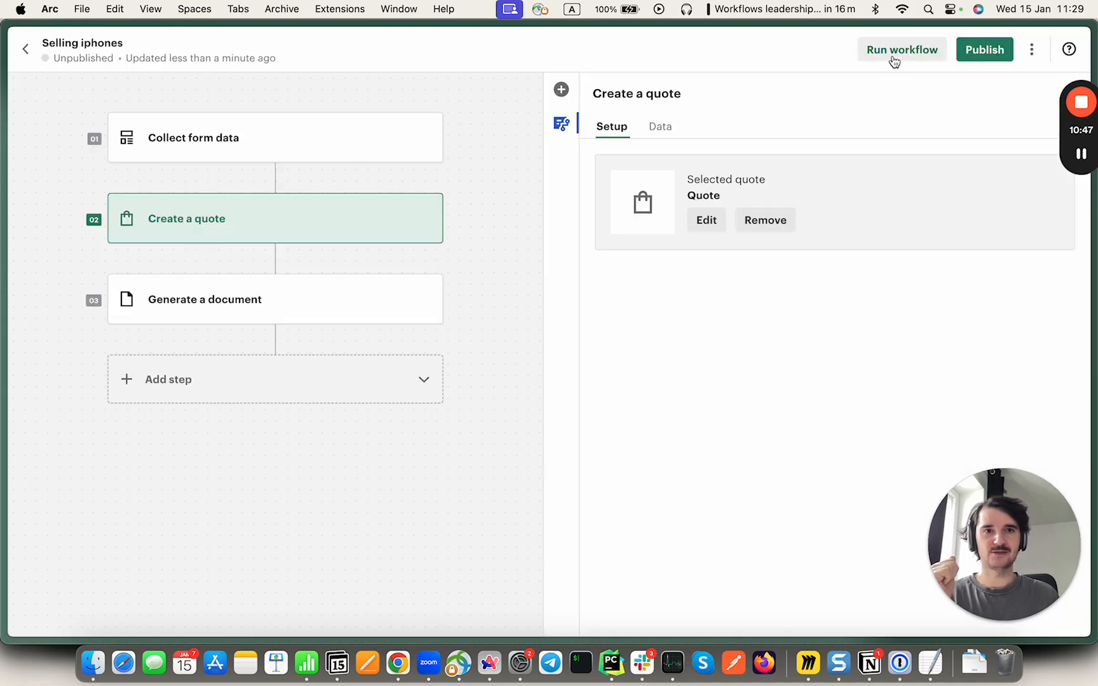
# Run the workflow with iPhone 16 and EUR submitted in the form, and expand the product's description in the generated quote.
pyautogui.click(873, 67)
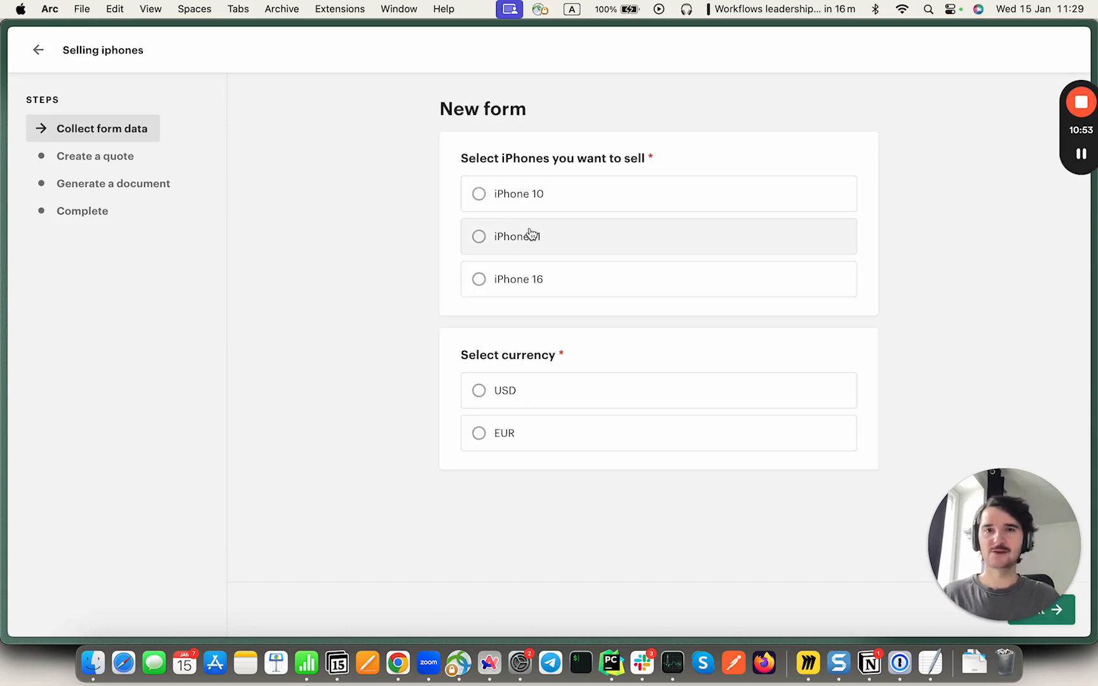
pyautogui.click(529, 278)
pyautogui.click(506, 438)
pyautogui.moveTo(1005, 561); pyautogui.dragTo(111, 568)
pyautogui.click(1041, 611)
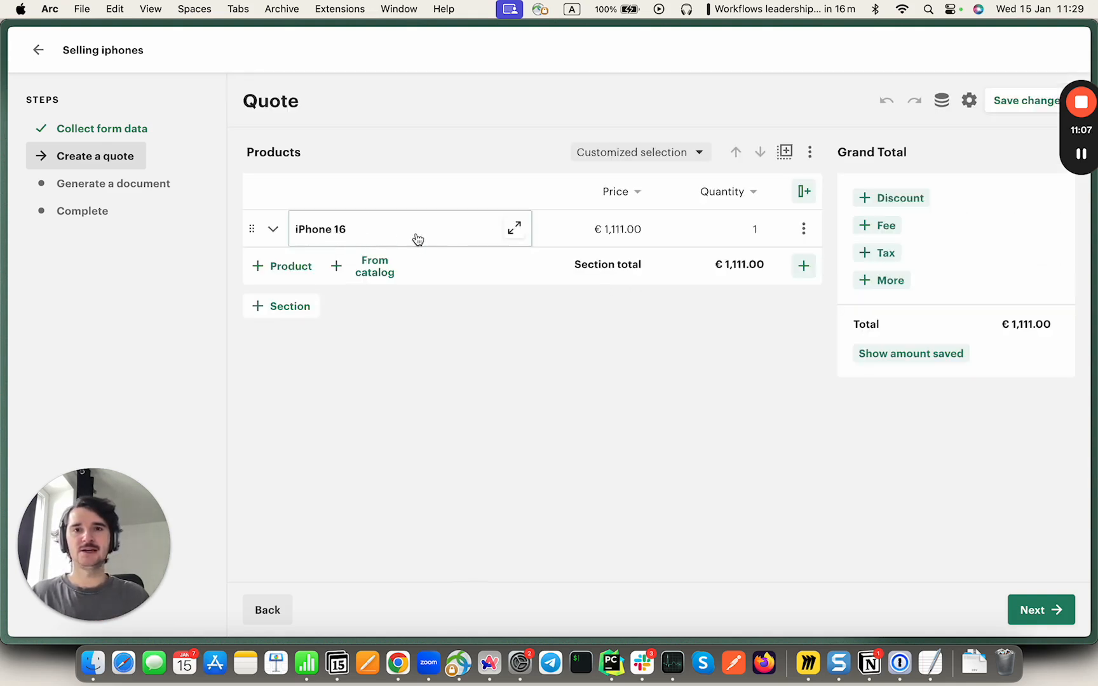
pyautogui.click(274, 230)
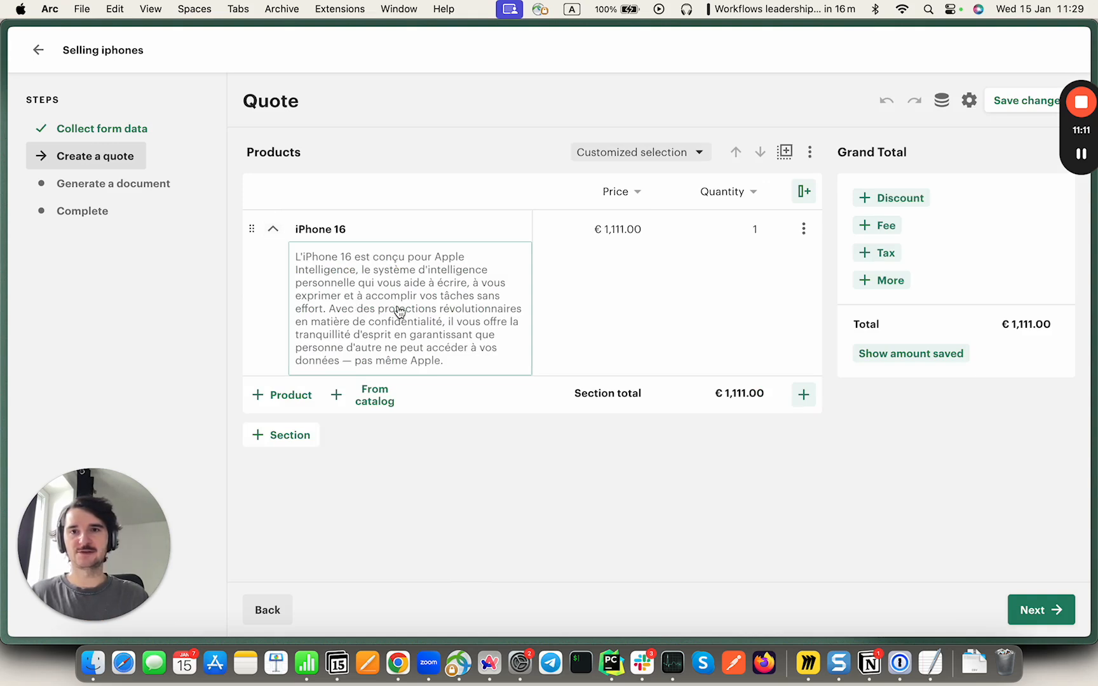